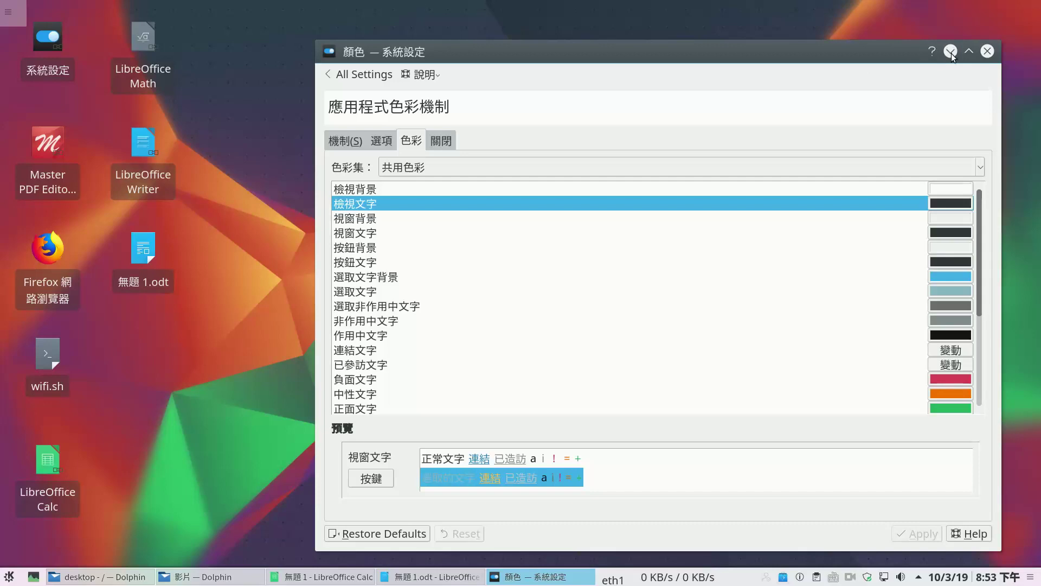
Minimize the System Settings window and arrange the desktop icons in rows (列)
click(952, 57)
right_click(555, 67)
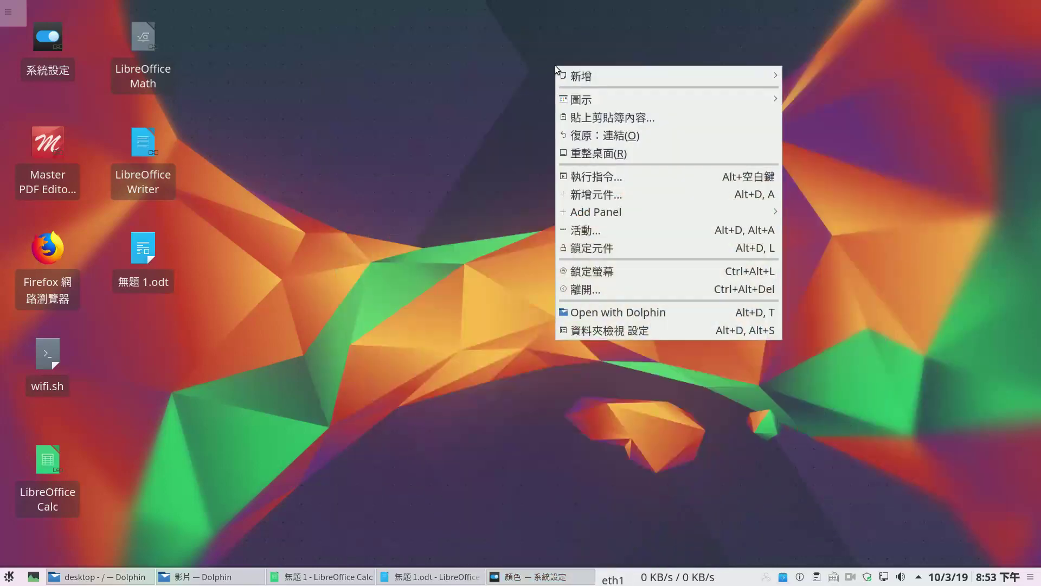
mouse_move(733, 98)
mouse_move(811, 100)
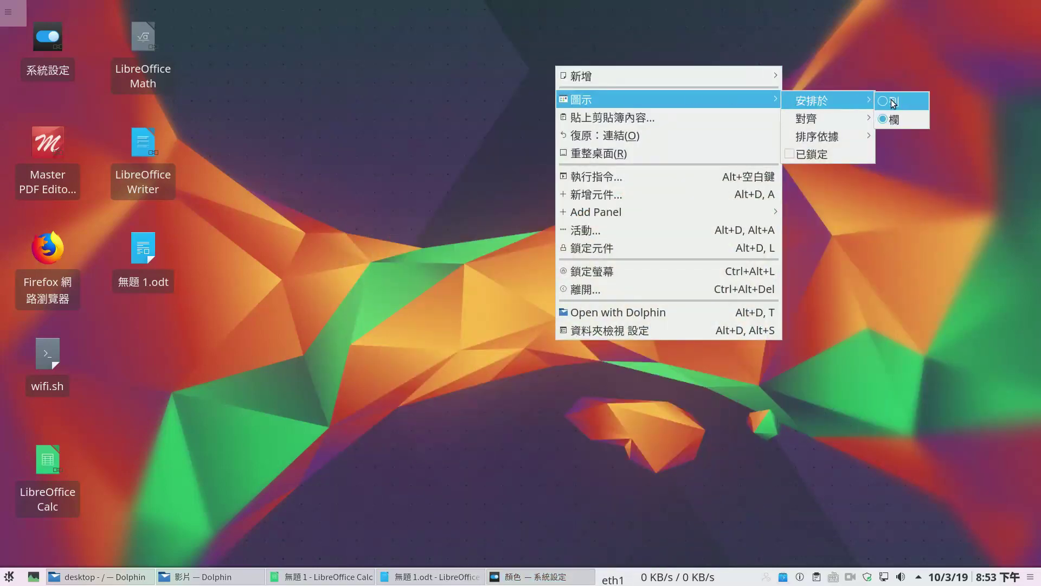
click(893, 102)
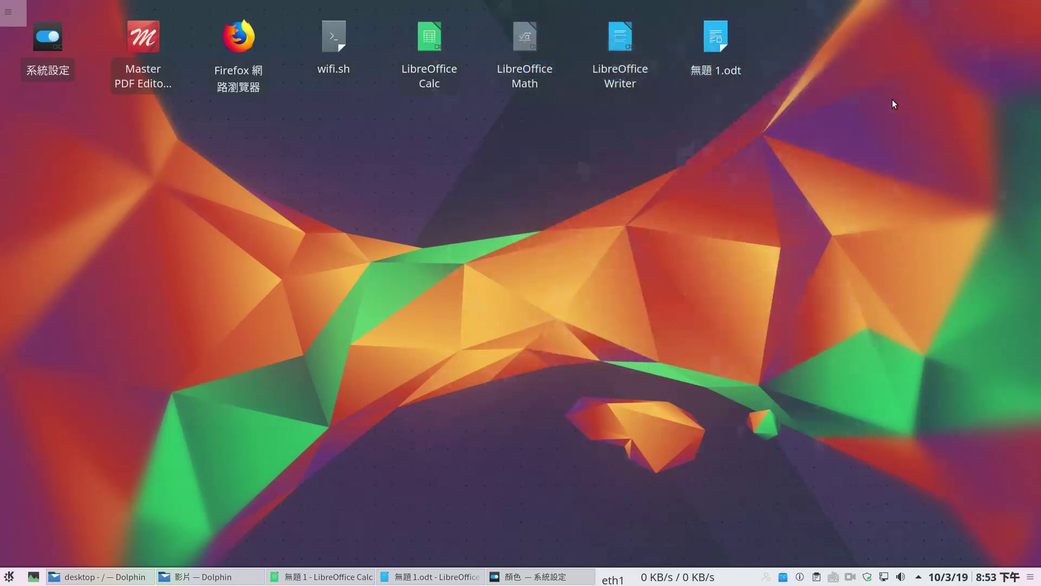
Arrange the desktop icons in columns (欄)
right_click(468, 221)
mouse_move(486, 255)
mouse_move(735, 252)
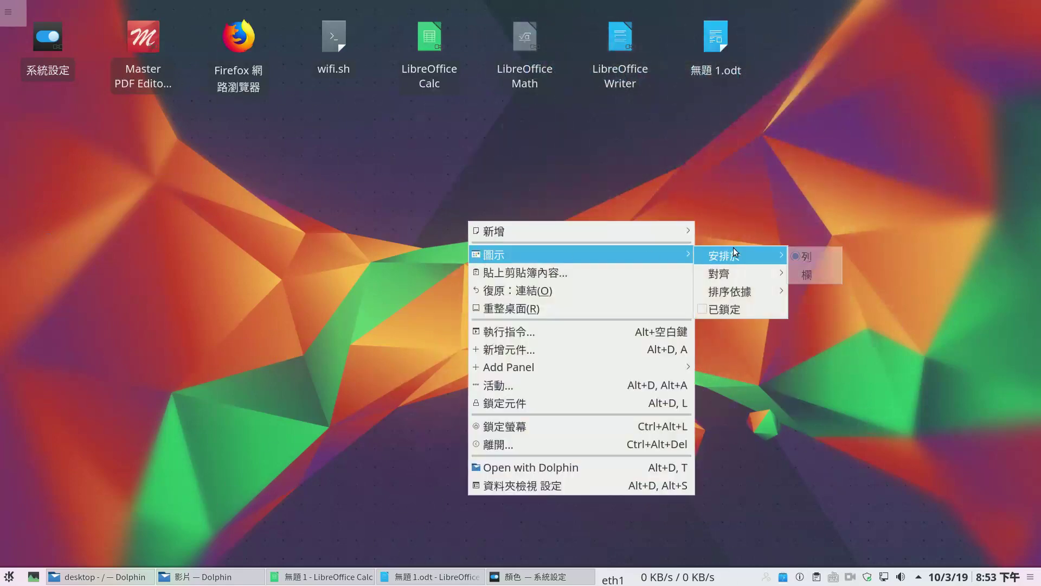
click(799, 275)
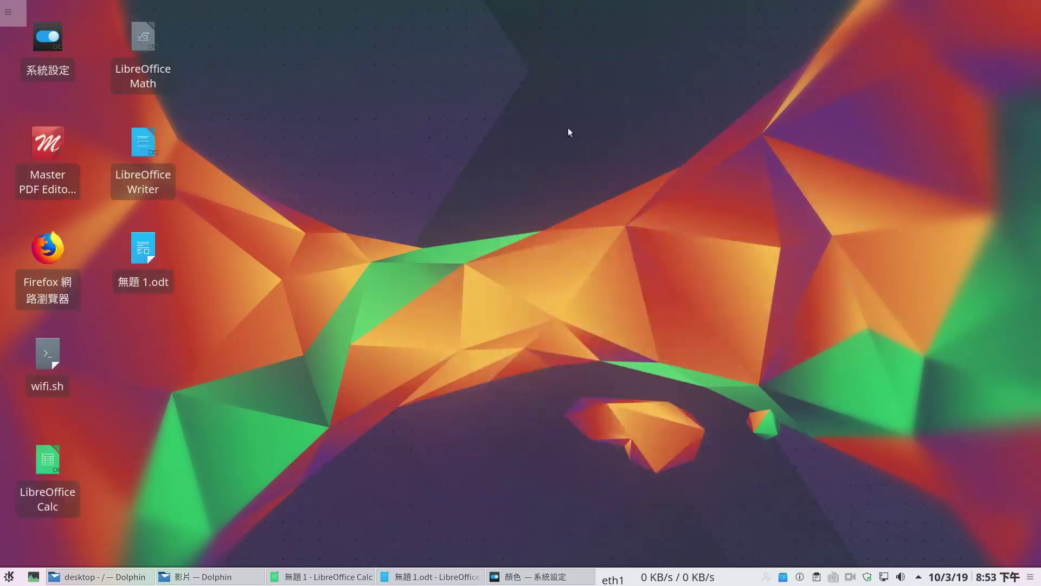
Sort the desktop icons by name (名稱)
right_click(530, 105)
mouse_move(542, 139)
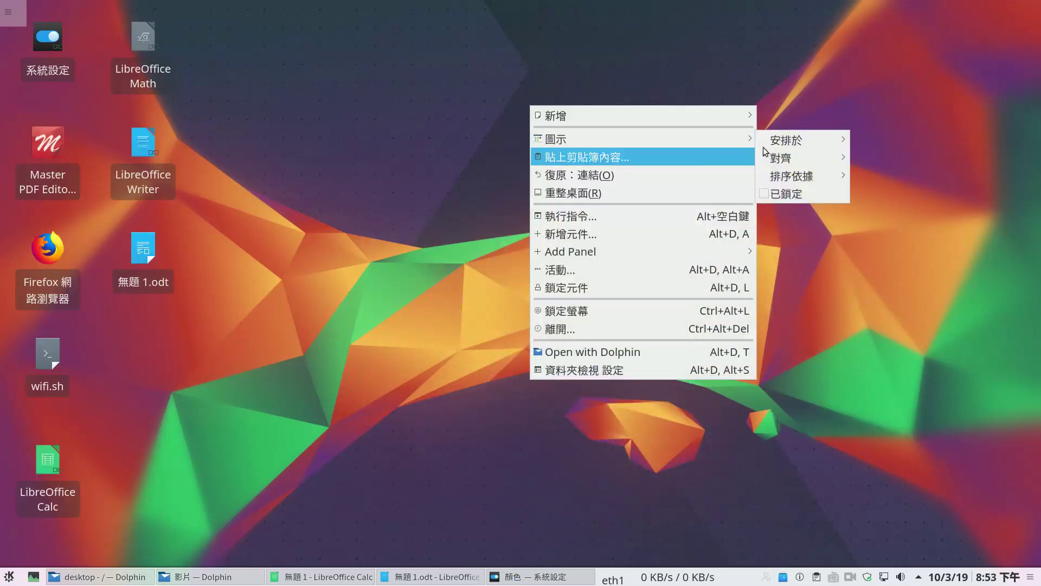
mouse_move(783, 161)
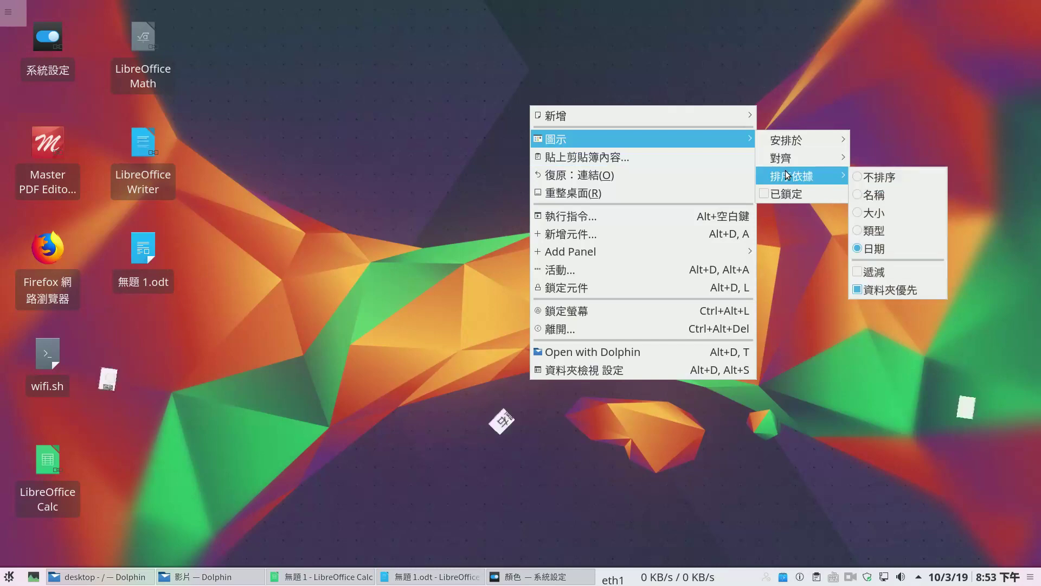
click(883, 195)
Change the desktop icon sorting to date (日期)
right_click(516, 132)
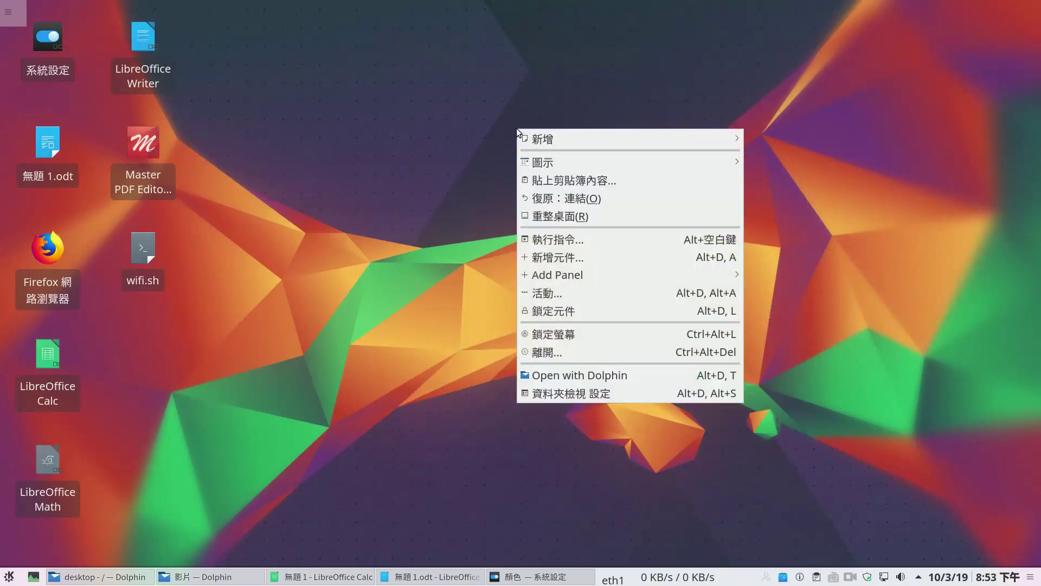
mouse_move(548, 164)
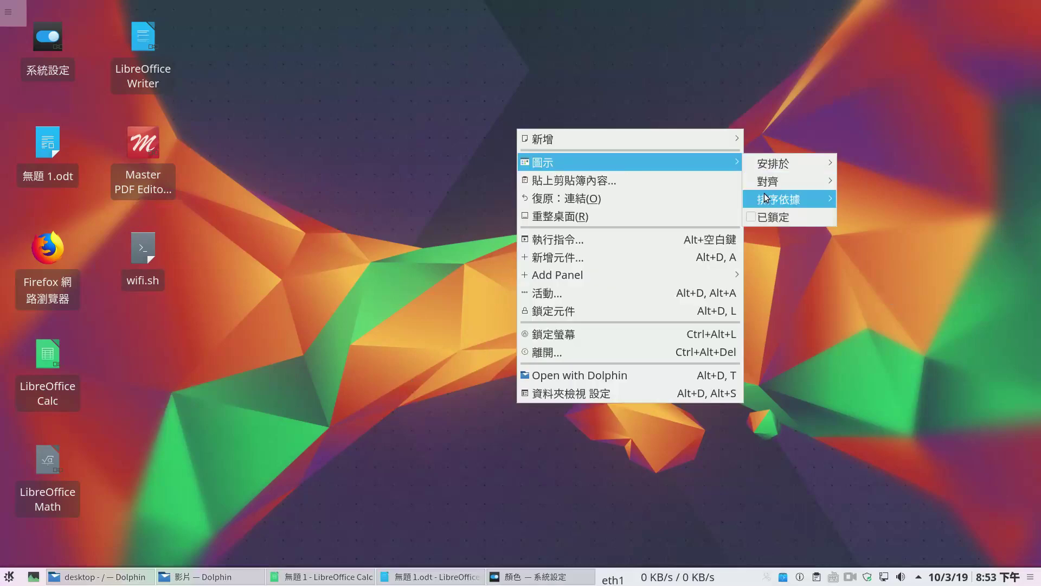
mouse_move(766, 197)
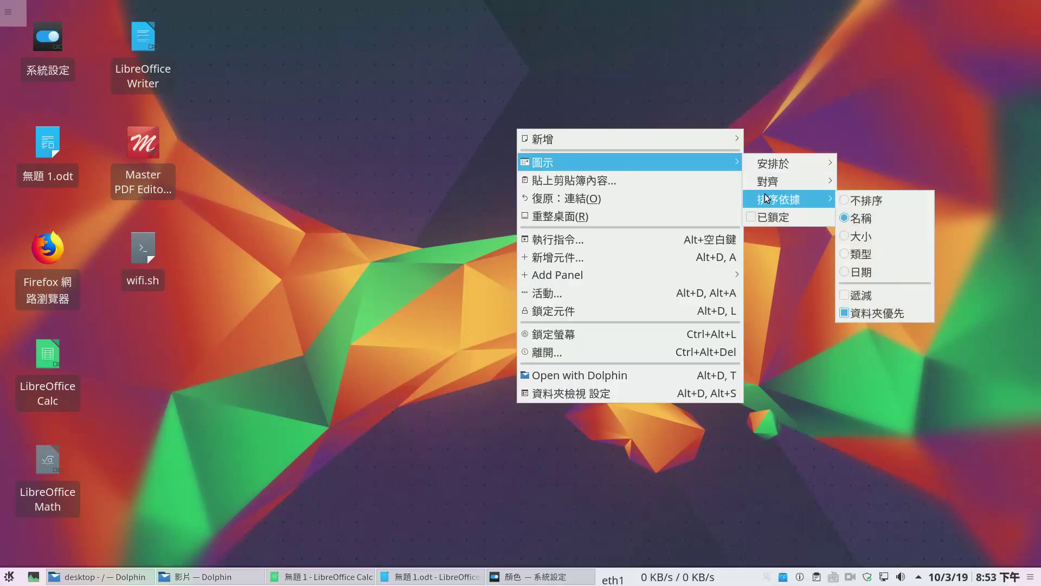
click(848, 272)
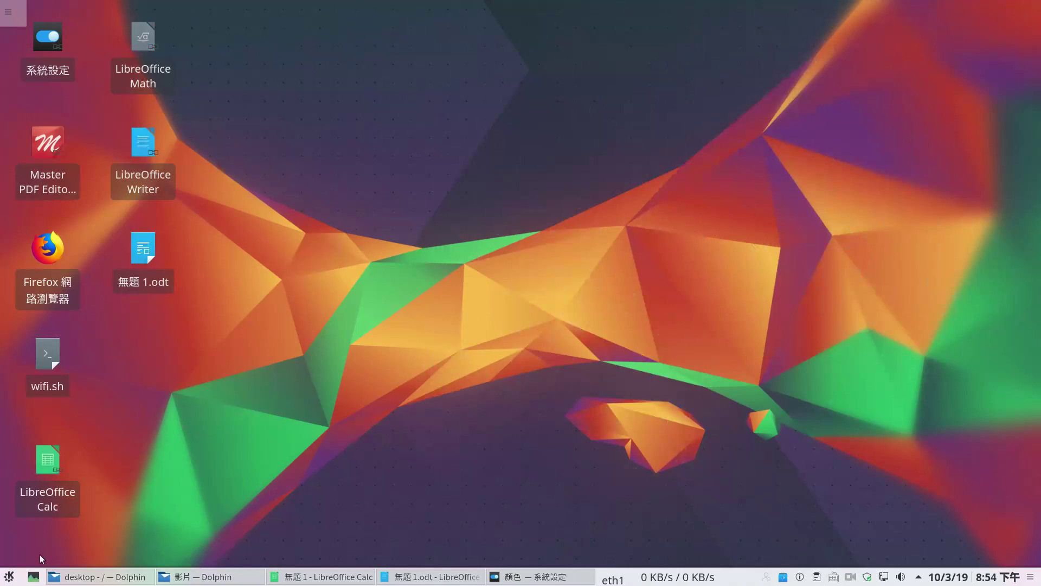
Add a link to Brasero from the 多媒體 application category onto the desktop
click(9, 576)
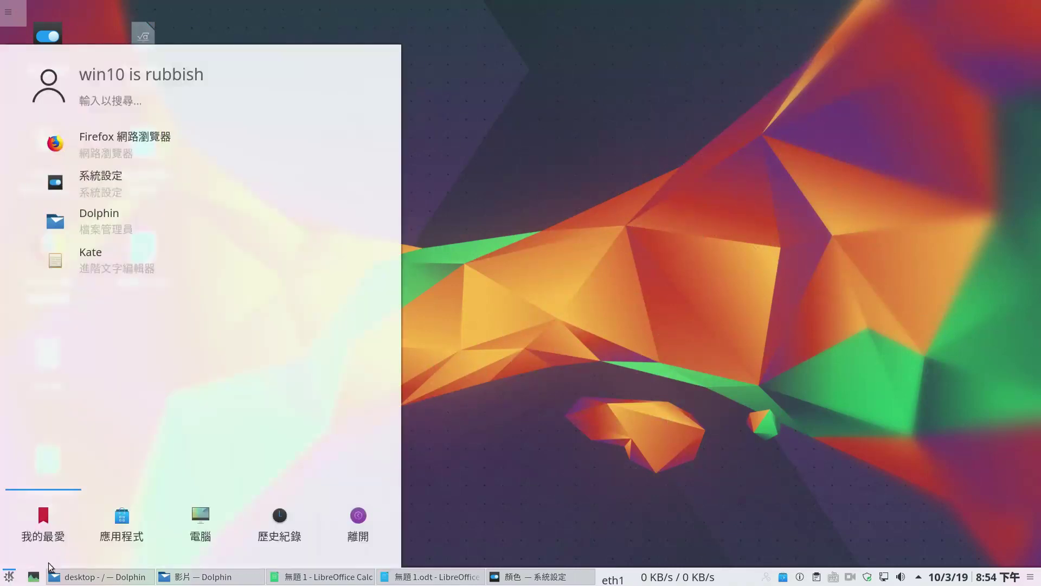
click(132, 529)
click(139, 210)
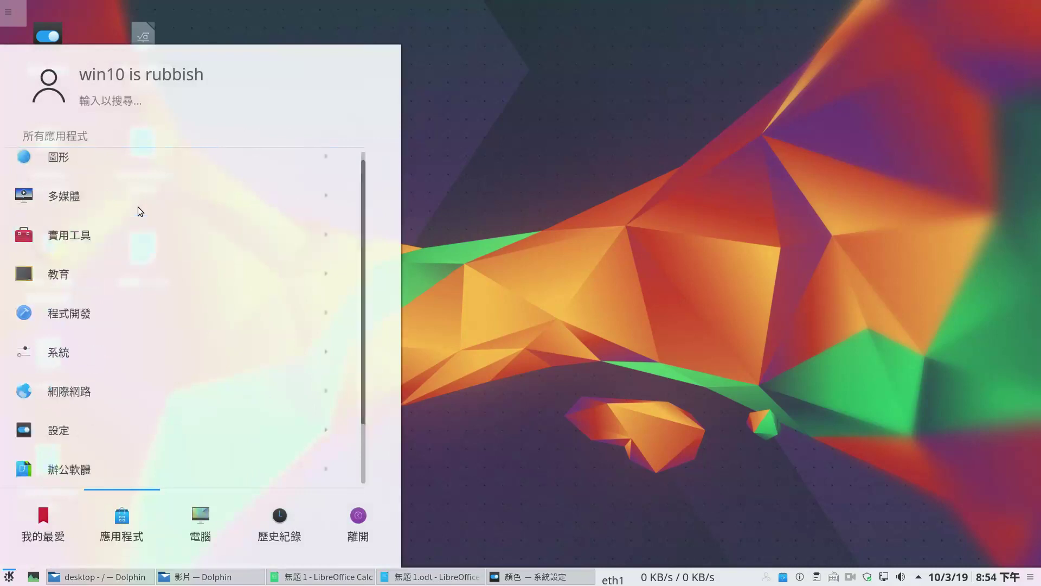
drag(144, 241, 547, 109)
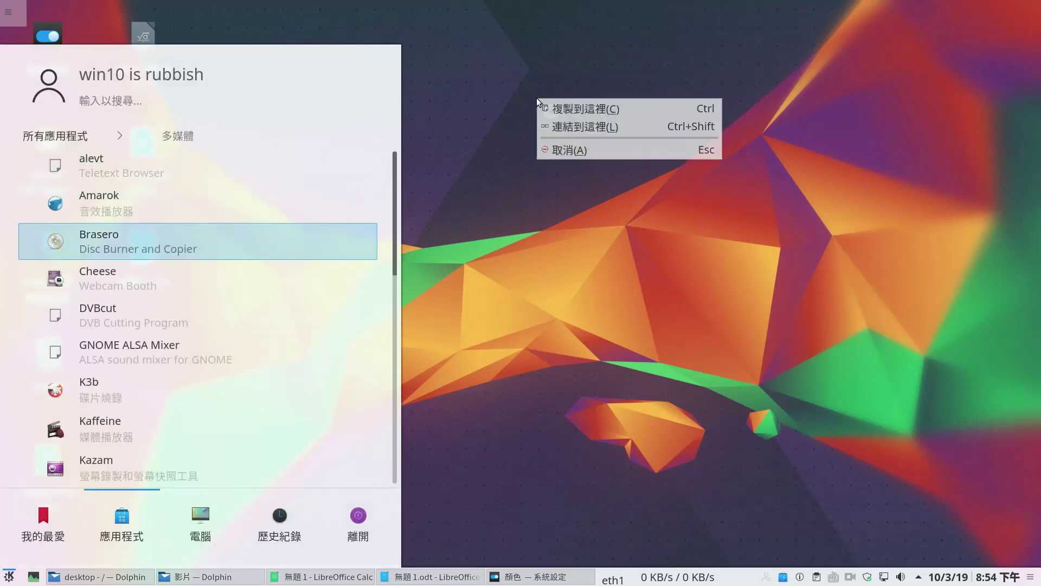
click(557, 127)
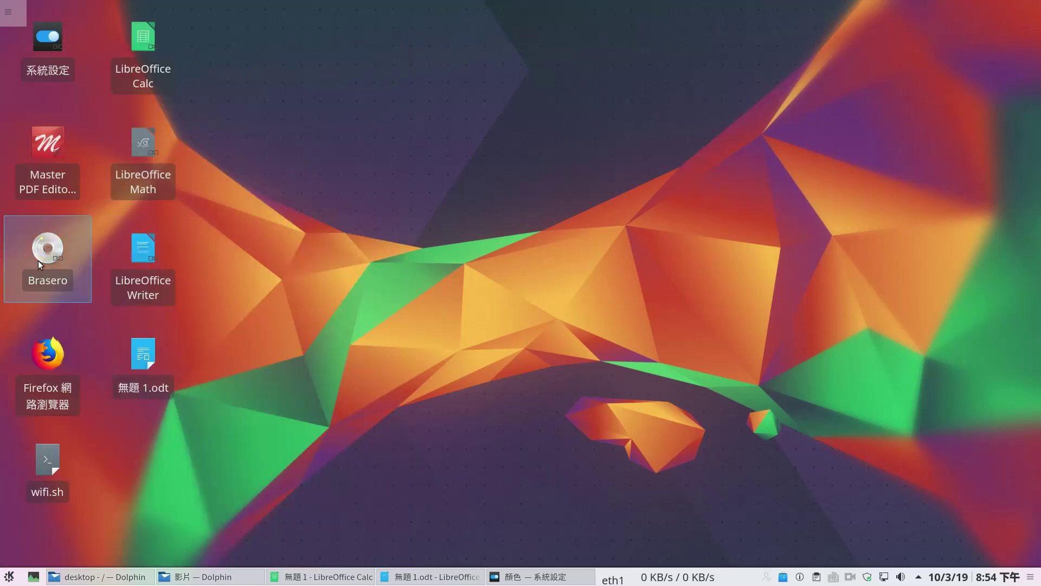
Sort the desktop icons, including the new Brasero link, by date (日期)
right_click(340, 155)
mouse_move(435, 186)
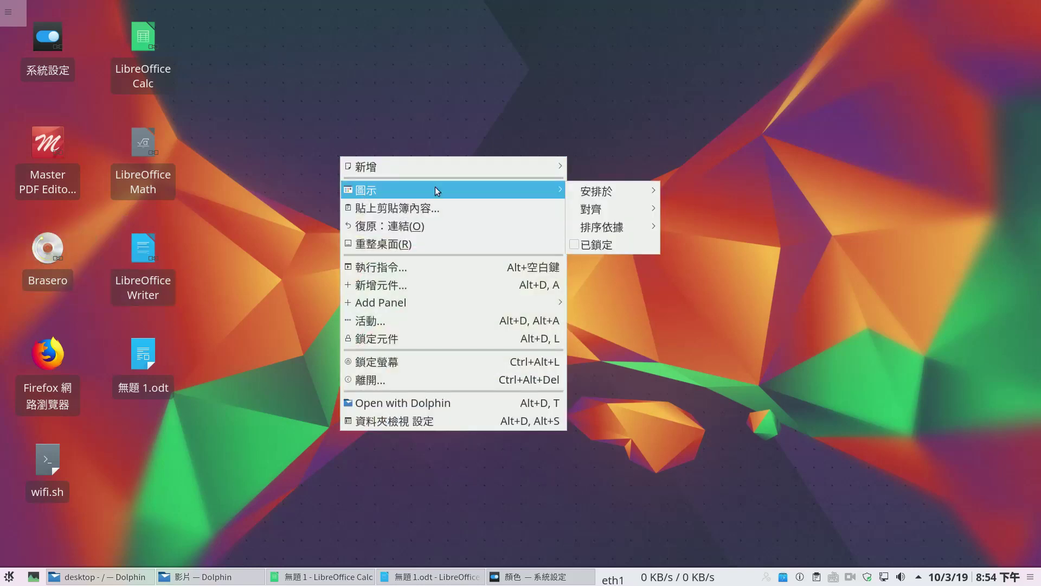
mouse_move(590, 208)
mouse_move(607, 227)
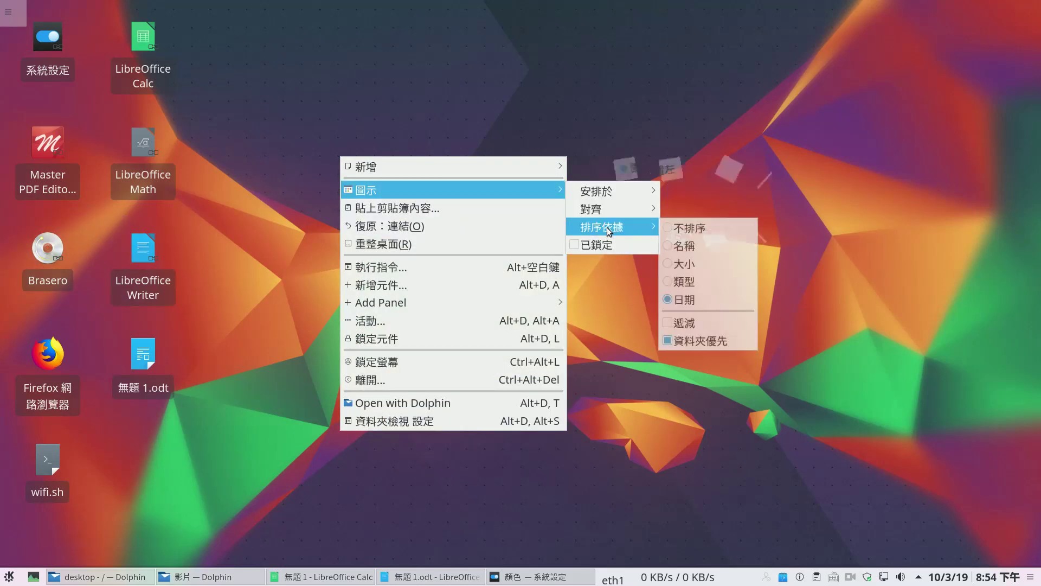
click(678, 298)
Sort the desktop icons by size (大小)
right_click(490, 129)
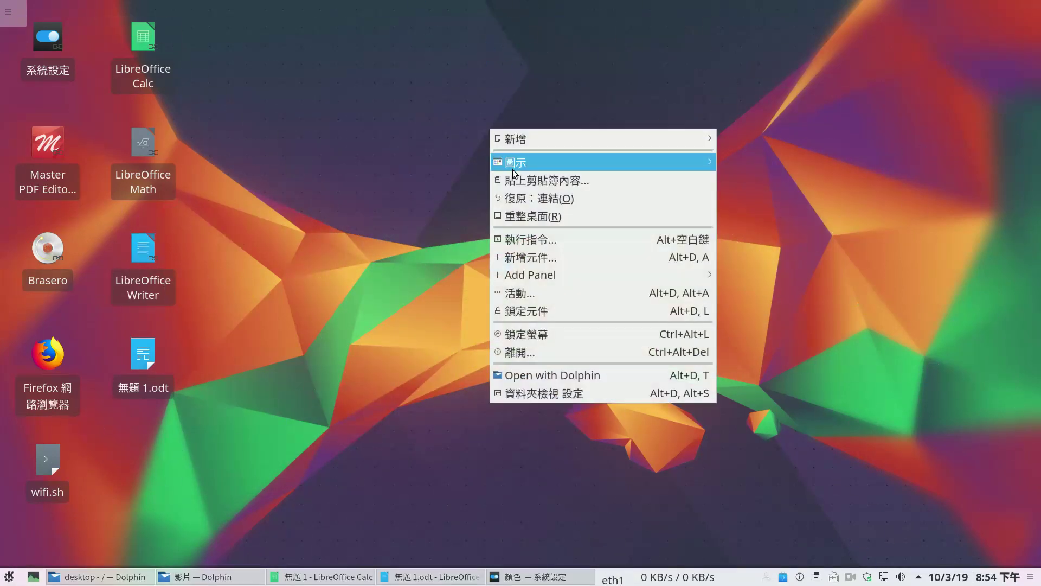
mouse_move(651, 162)
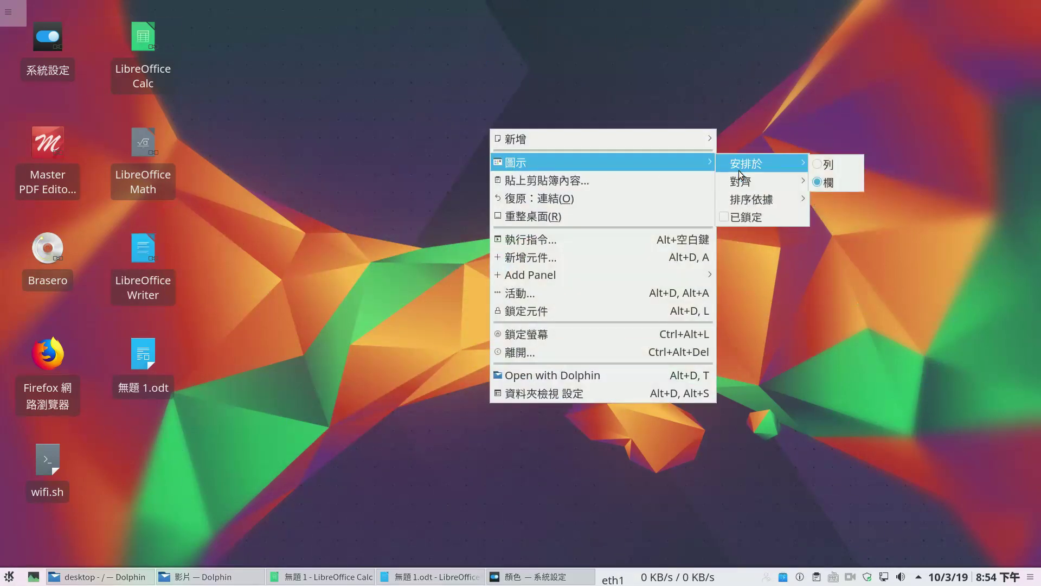
mouse_move(743, 182)
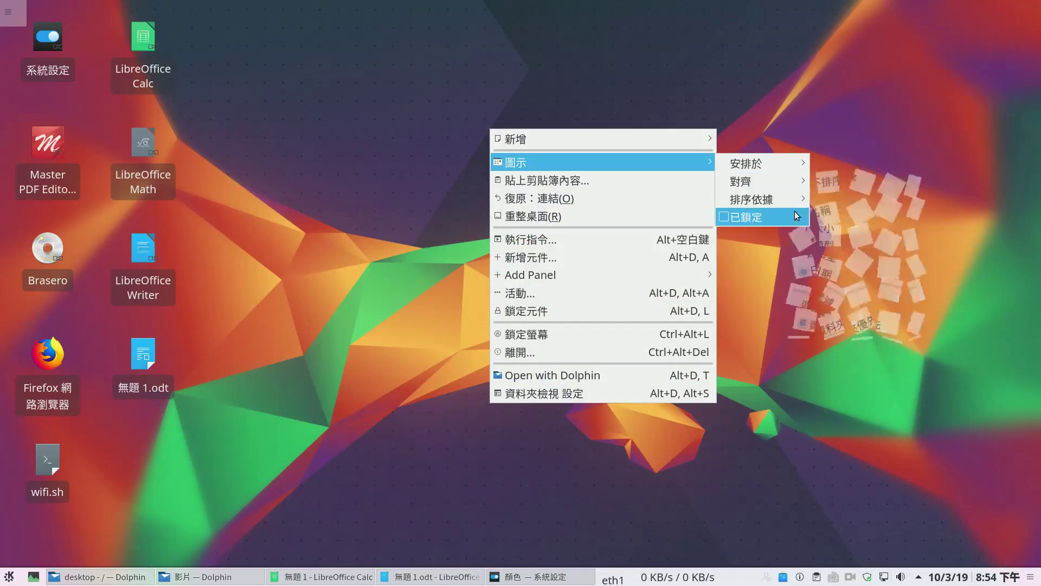
mouse_move(785, 203)
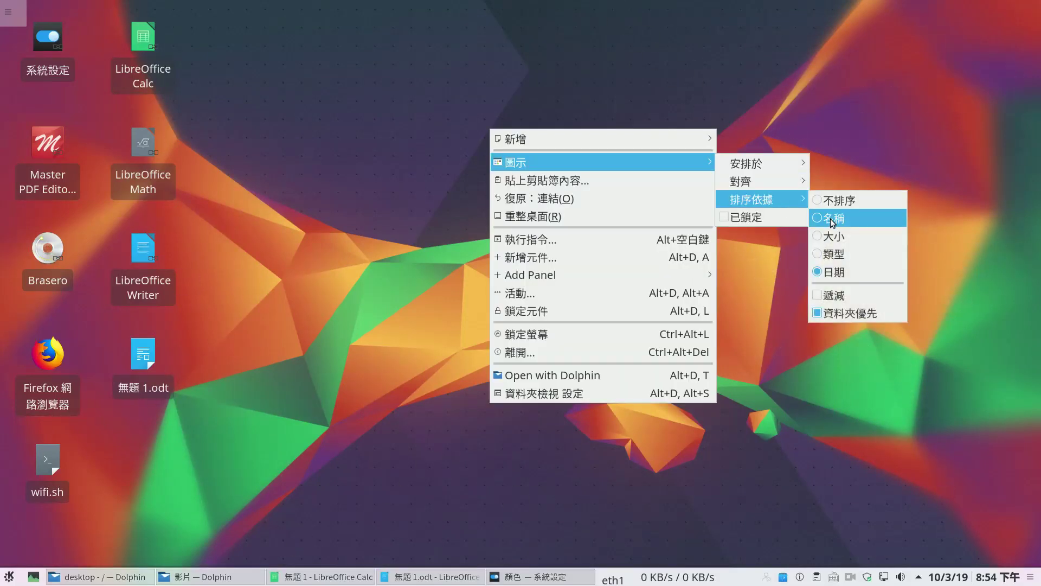
click(833, 237)
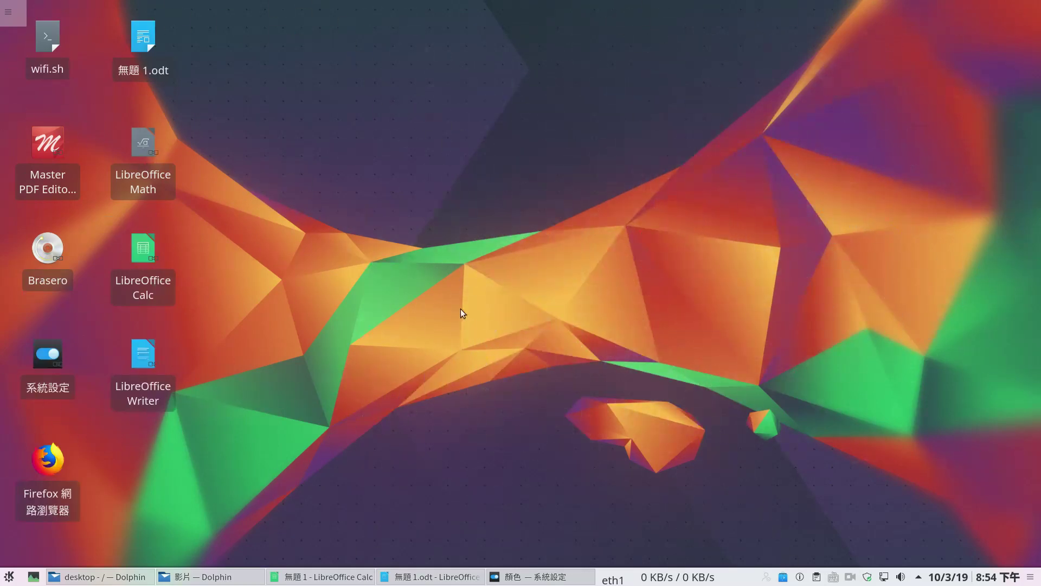
right_click(850, 580)
click(862, 541)
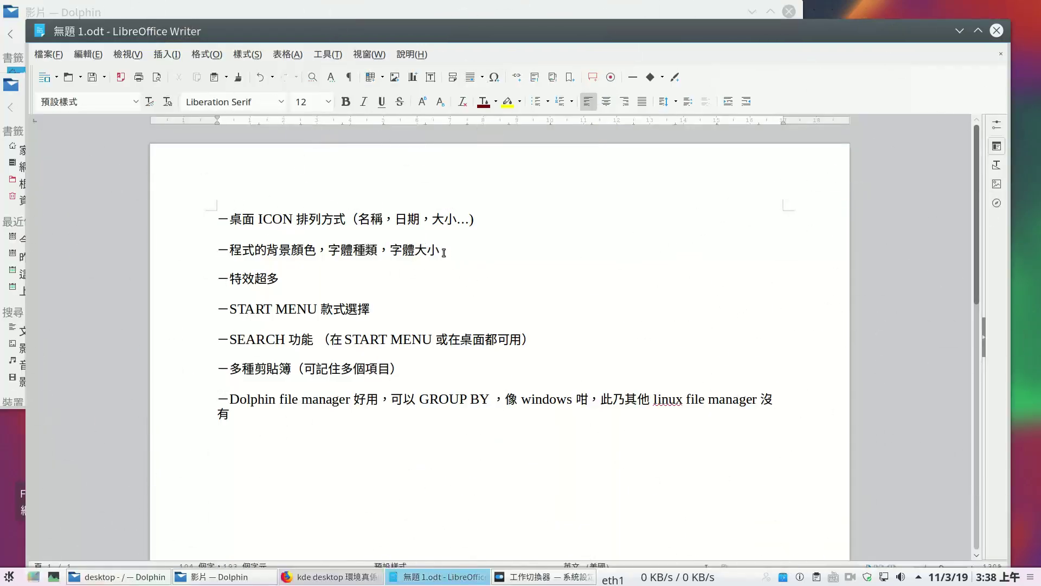
Highlight the line 程式的背景顏色，字體種類，字體大小 in 無題 1.odt and minimize the Writer window
drag(444, 252, 73, 282)
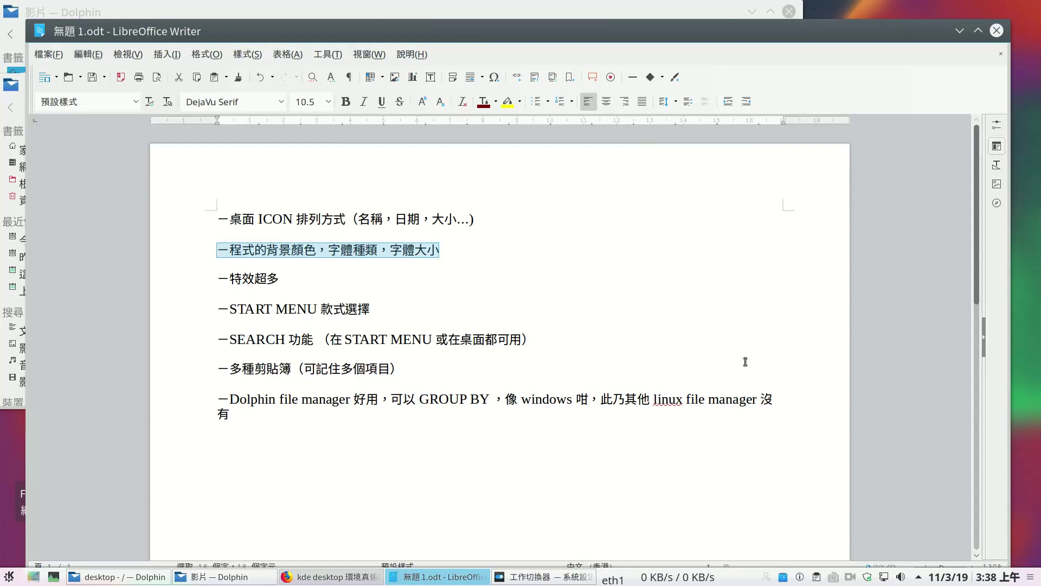
click(961, 29)
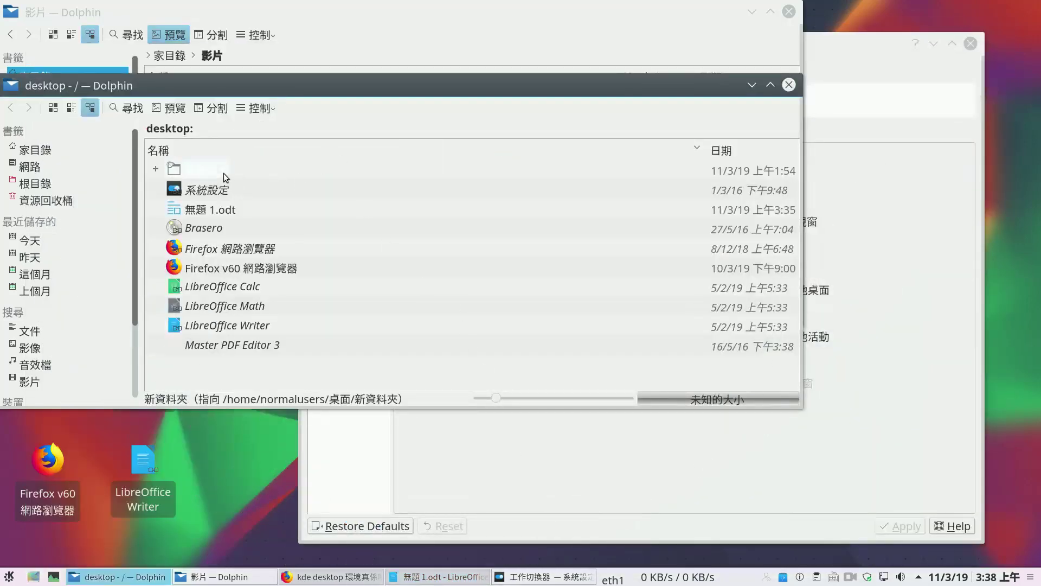
Switch to System Settings and open the individual color list (色彩) of the 顏色 module
drag(228, 190, 238, 196)
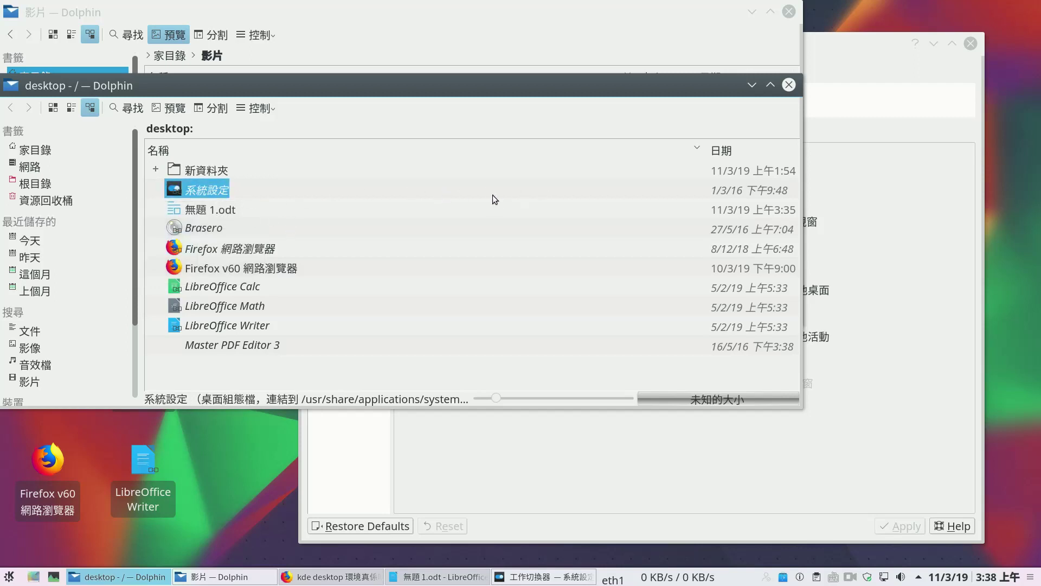
click(540, 578)
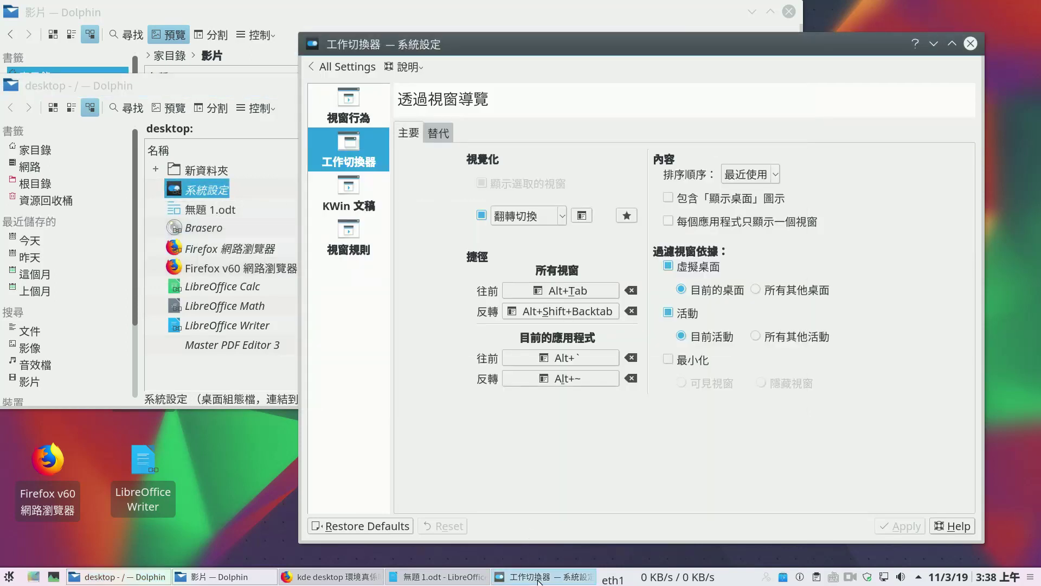
click(347, 67)
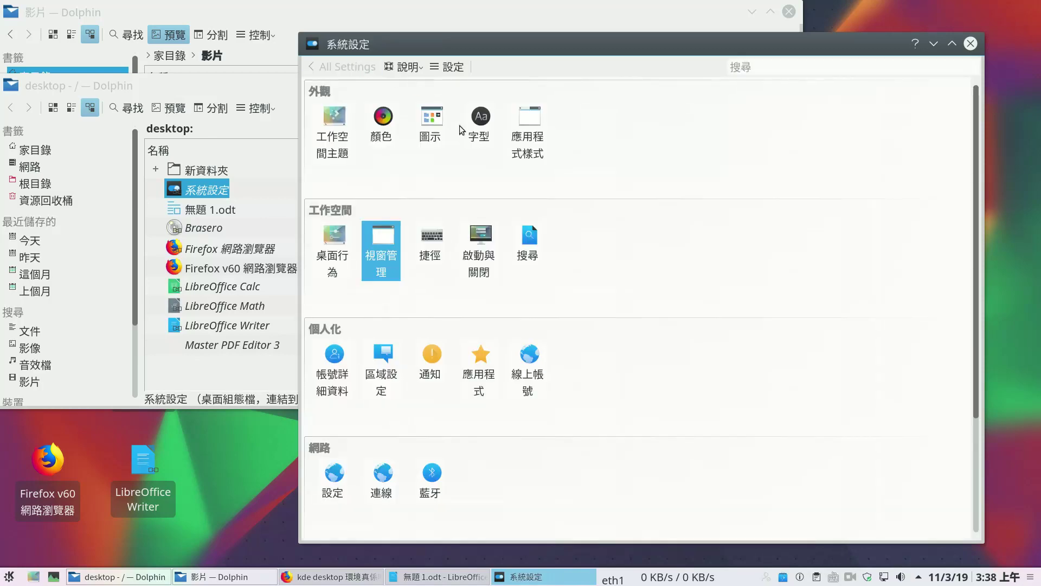
click(384, 129)
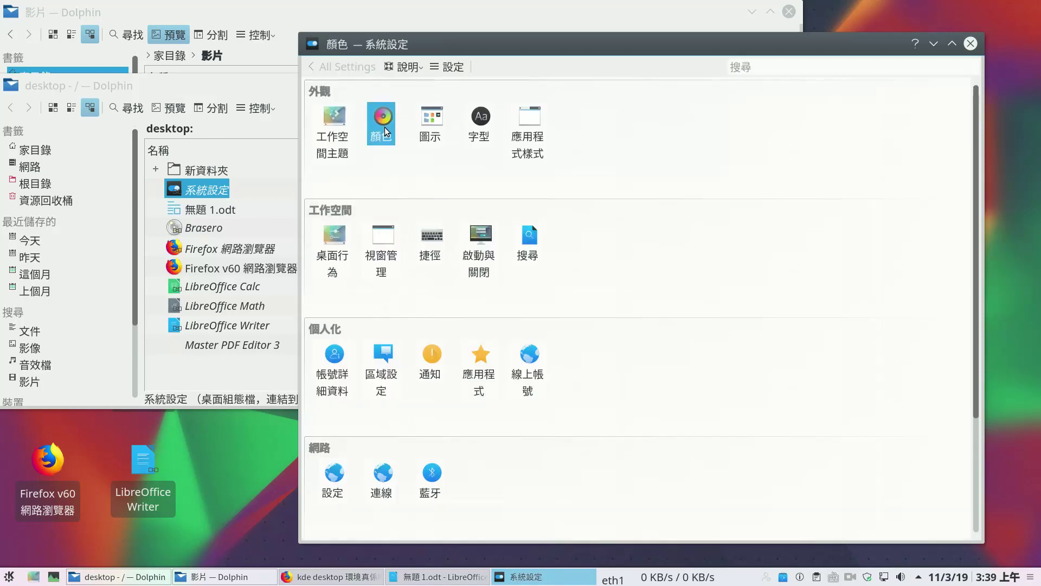
key(ctrl+Tab)
key(ctrl+Tab)
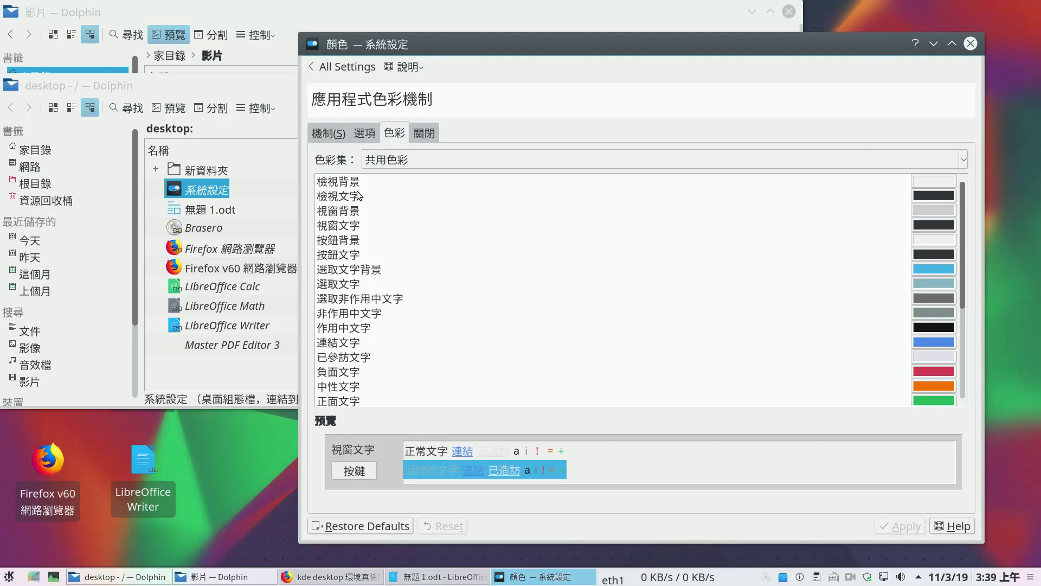
In the 檢視 color set, copy the HTML code of 正常背景 and change its color to #f1e690
click(402, 161)
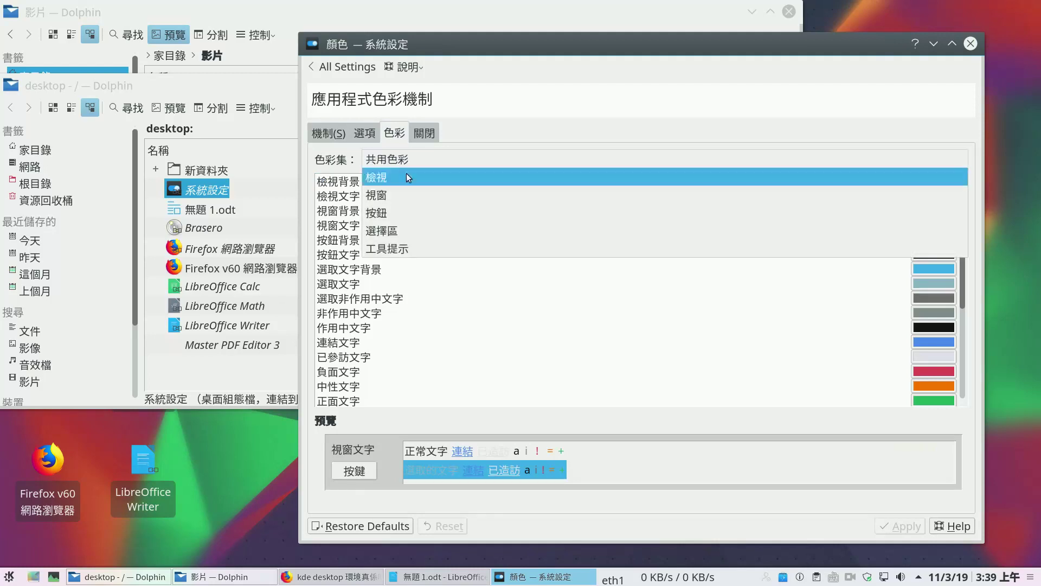
click(405, 174)
click(358, 186)
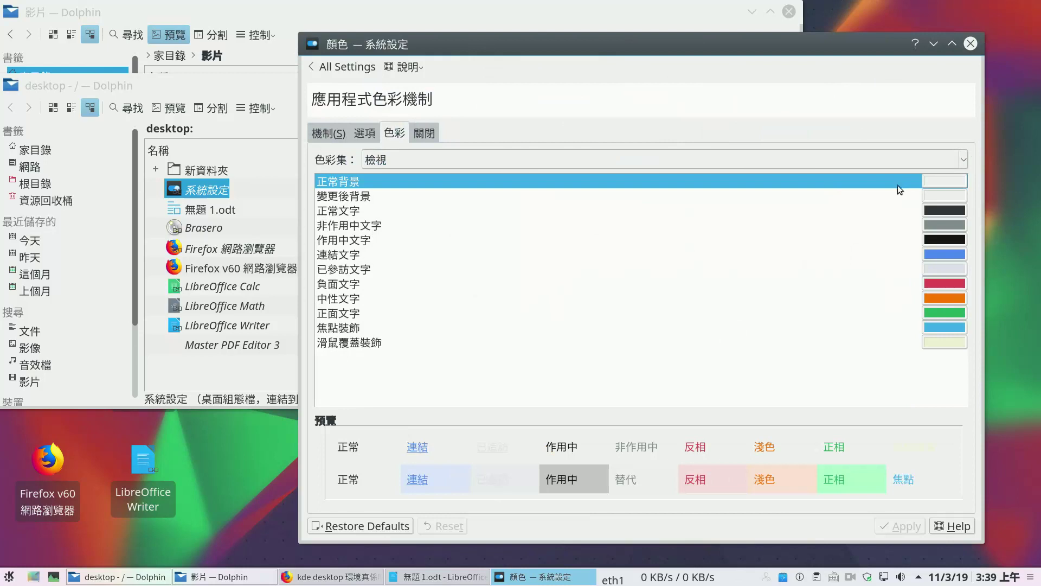
click(936, 185)
drag(754, 374, 673, 374)
key(ctrl+c)
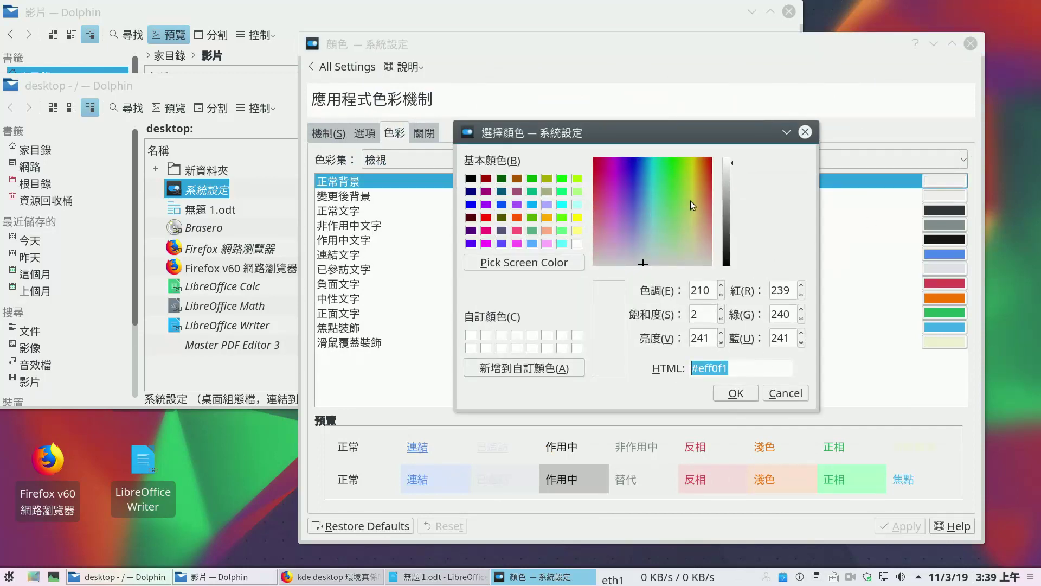
drag(691, 201, 694, 222)
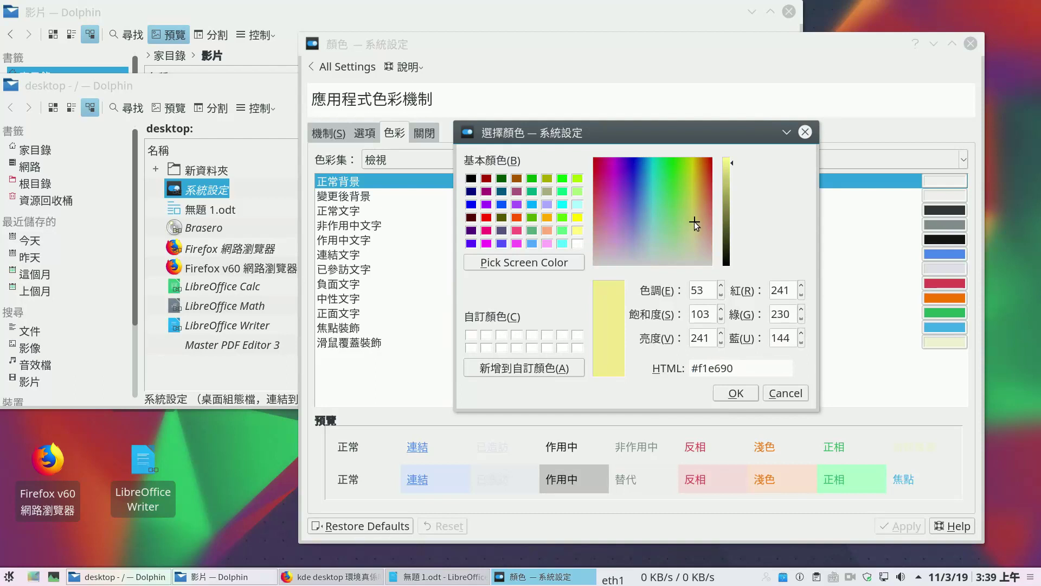
click(739, 393)
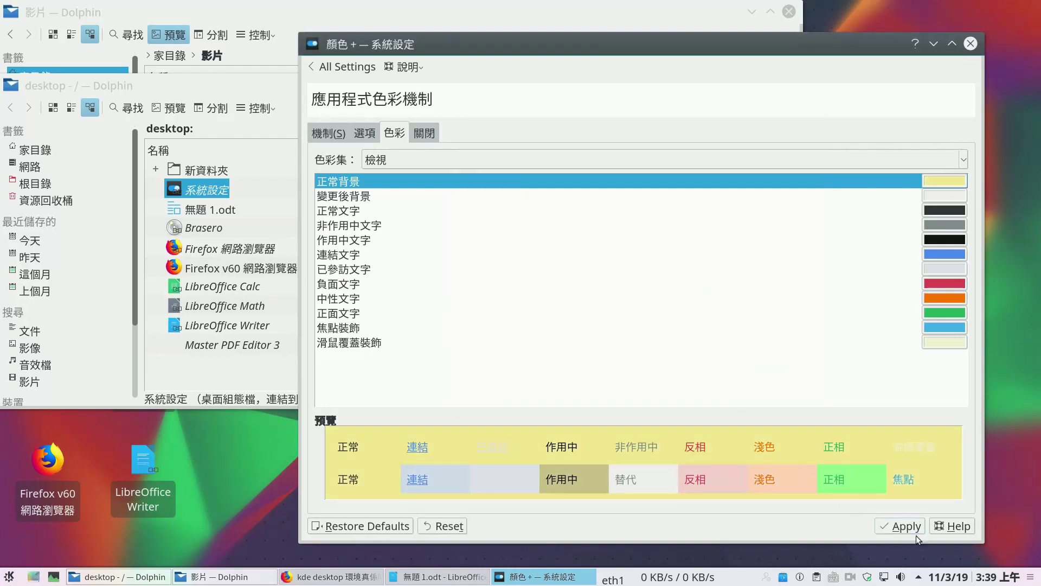
Apply the new 正常背景 color and close the 影片 Dolphin window
click(915, 533)
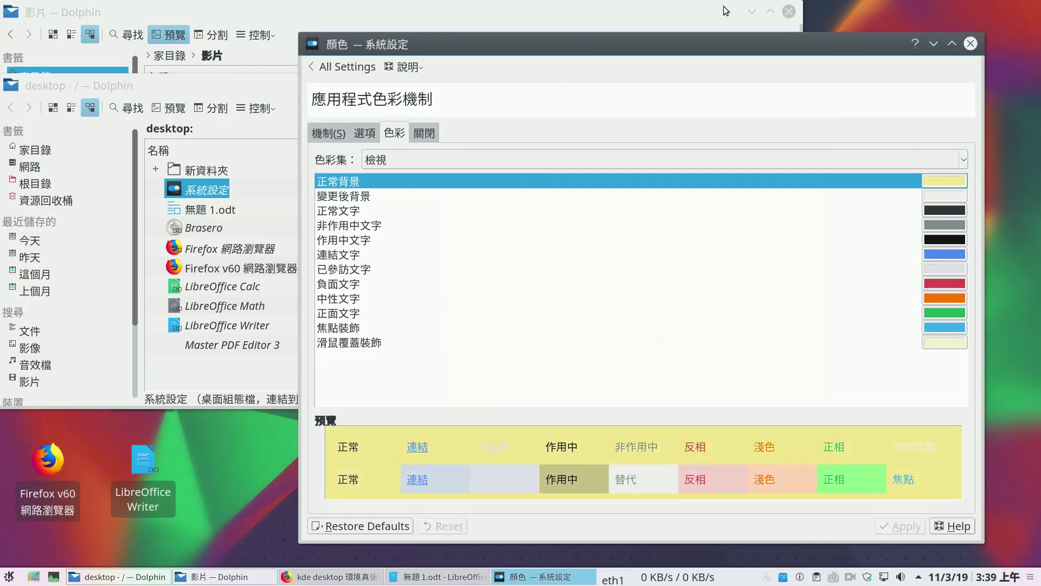
click(483, 8)
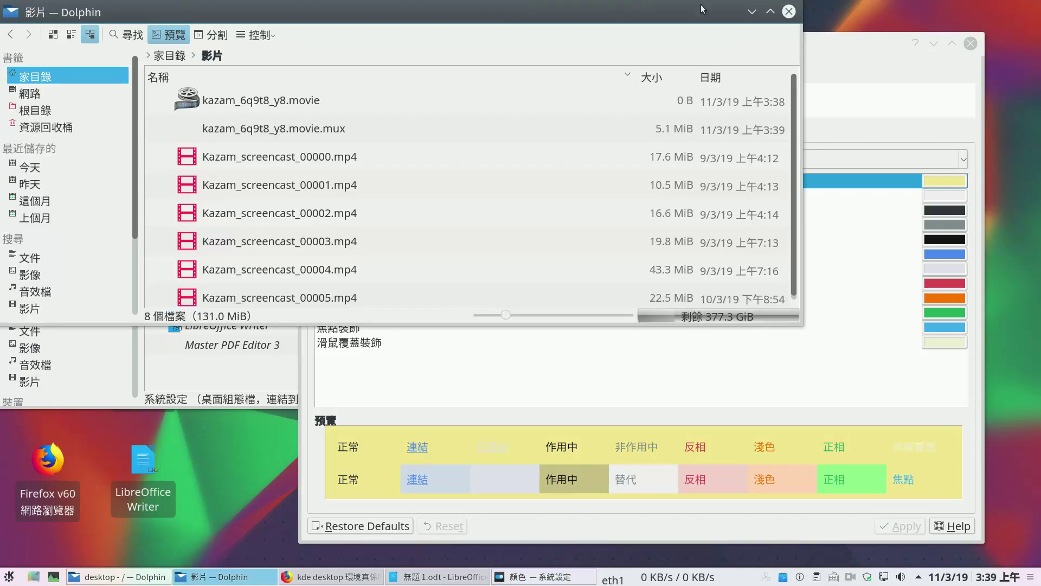
click(788, 12)
Open the desktop folder in a new Dolphin window and move the window up to view its background color
right_click(236, 445)
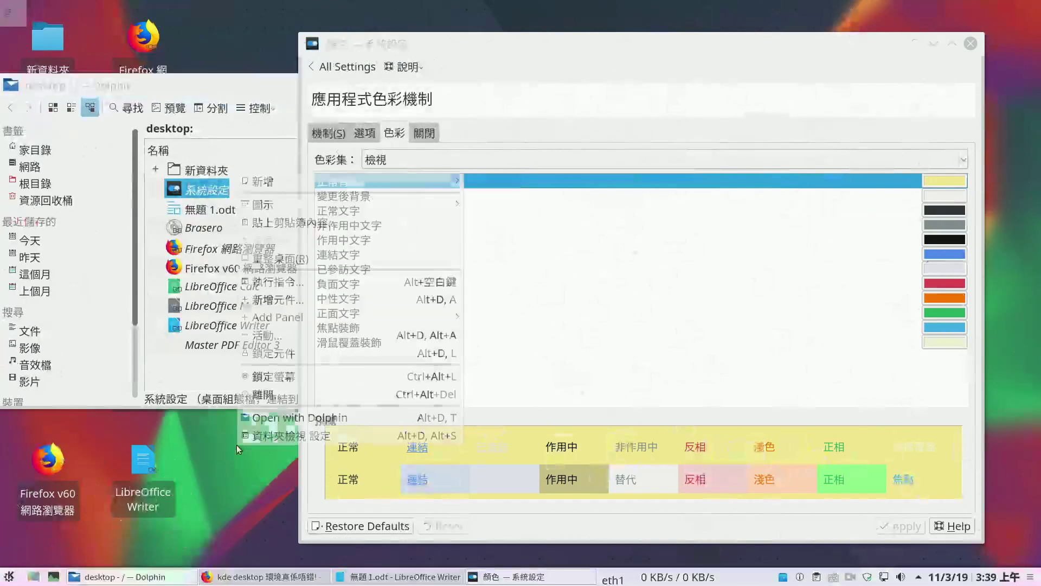
click(254, 415)
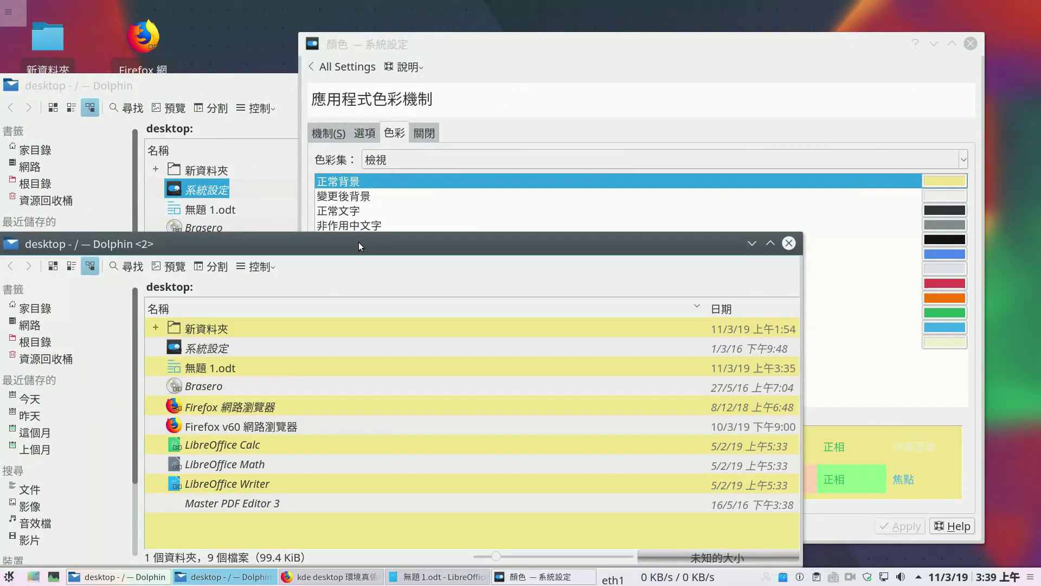
drag(359, 245, 392, 186)
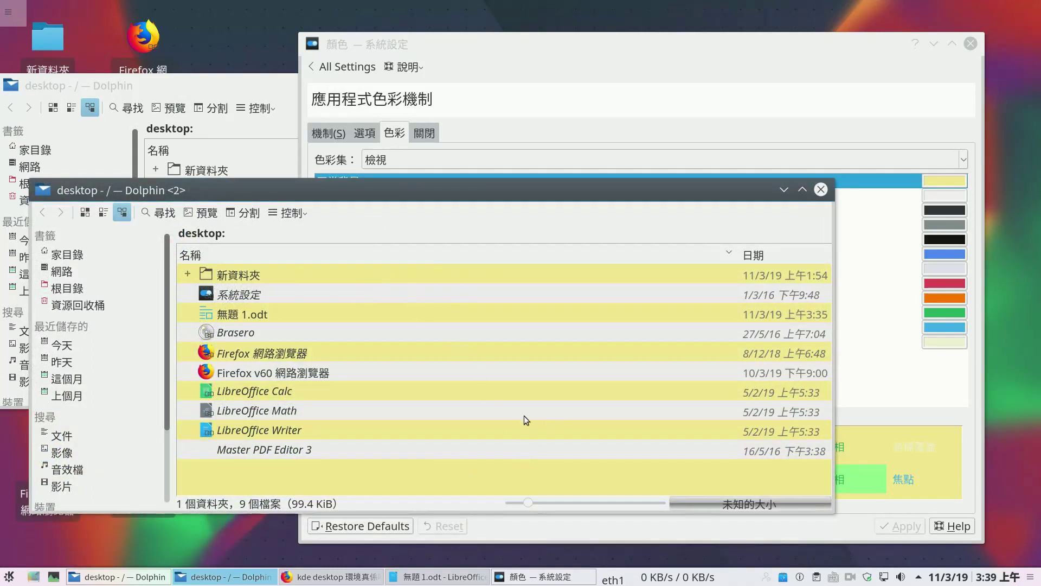
In the 檢視 color set, replace the 正常背景 color with the previously copied HTML code and apply it
click(848, 55)
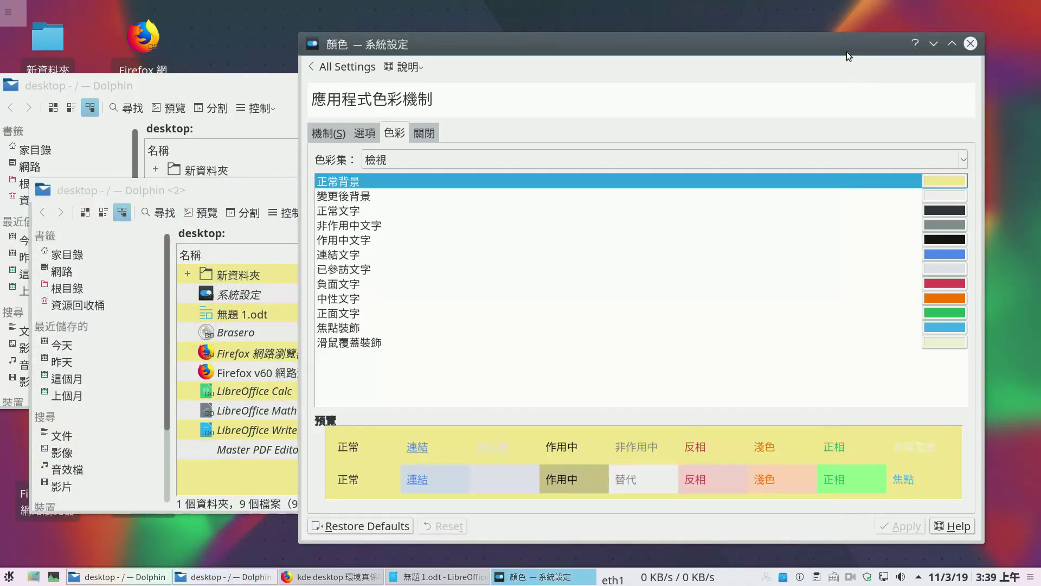
click(947, 184)
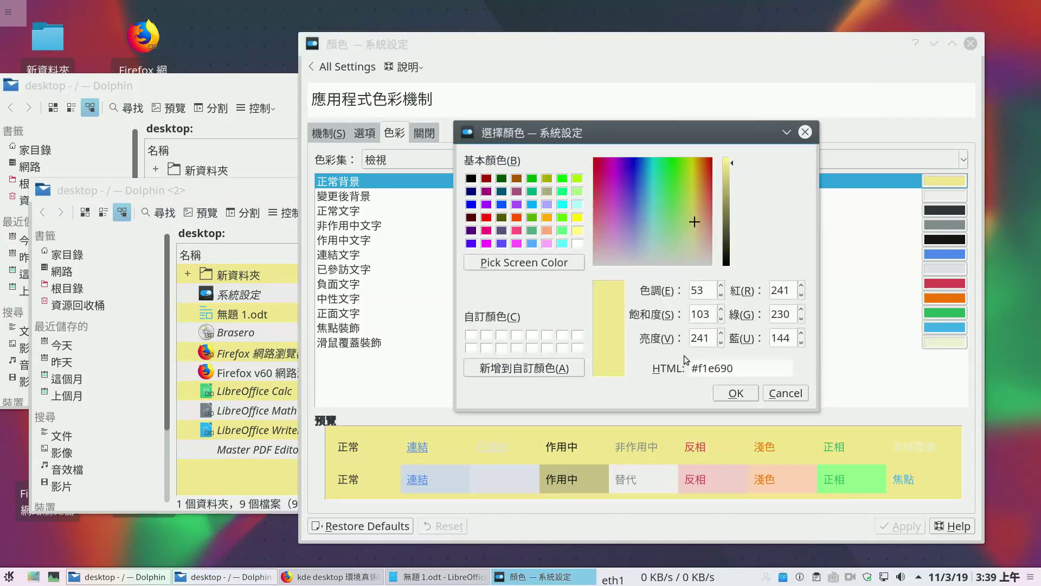
drag(748, 366, 663, 378)
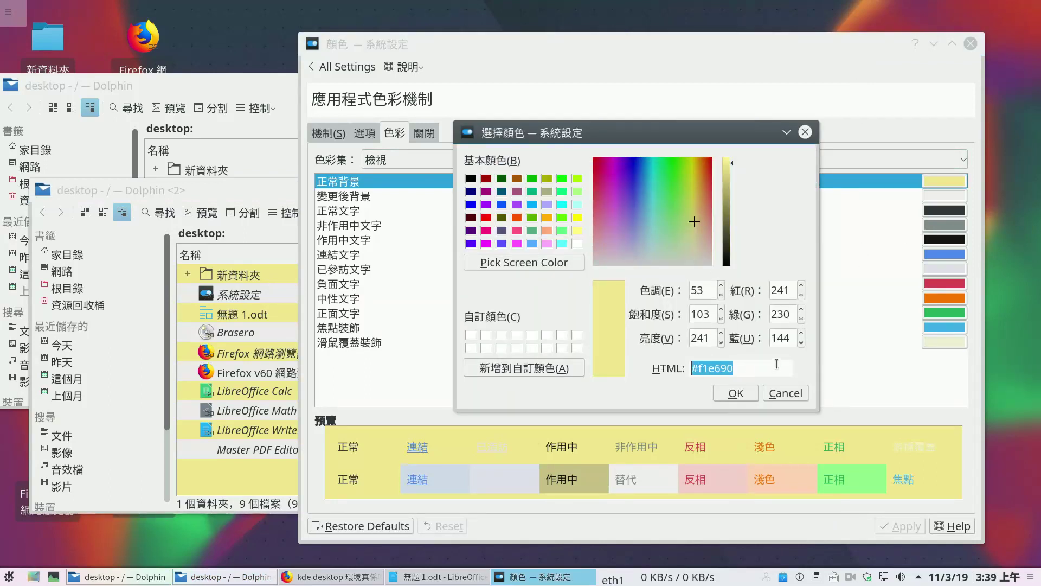
key(ctrl+v)
click(736, 393)
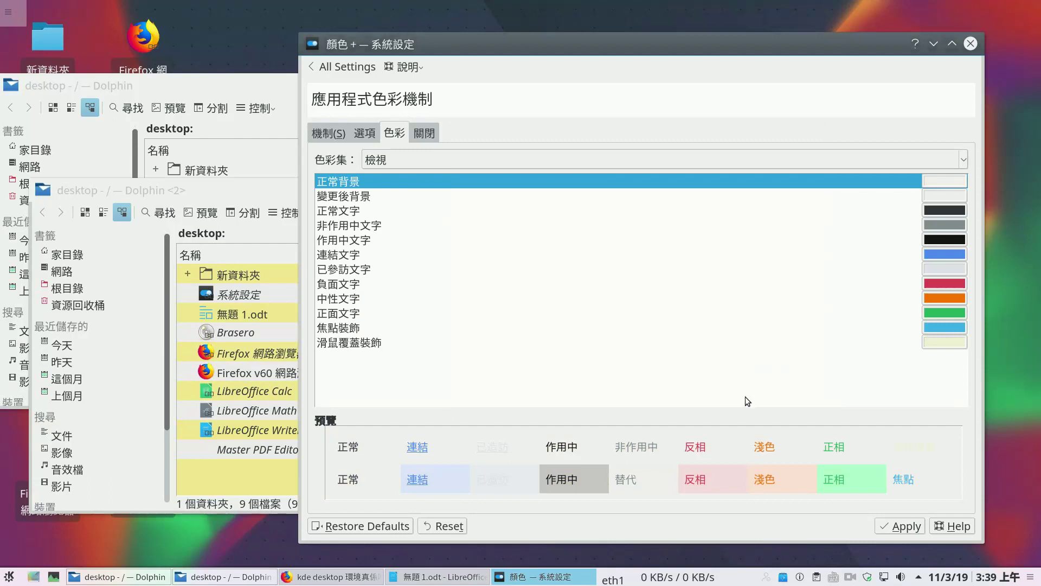
click(905, 526)
Close both Dolphin windows showing the desktop folder
click(295, 85)
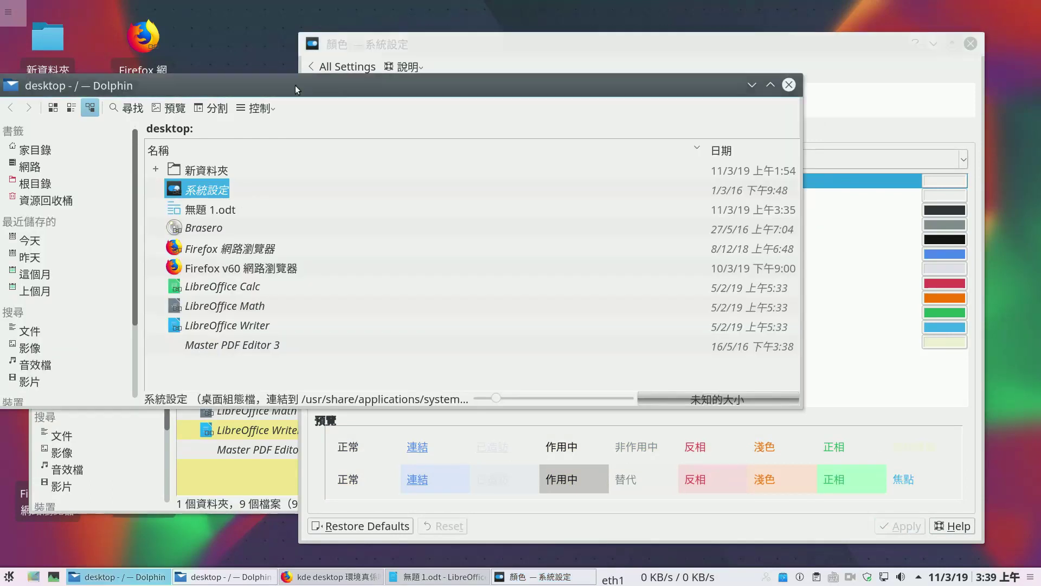
click(789, 85)
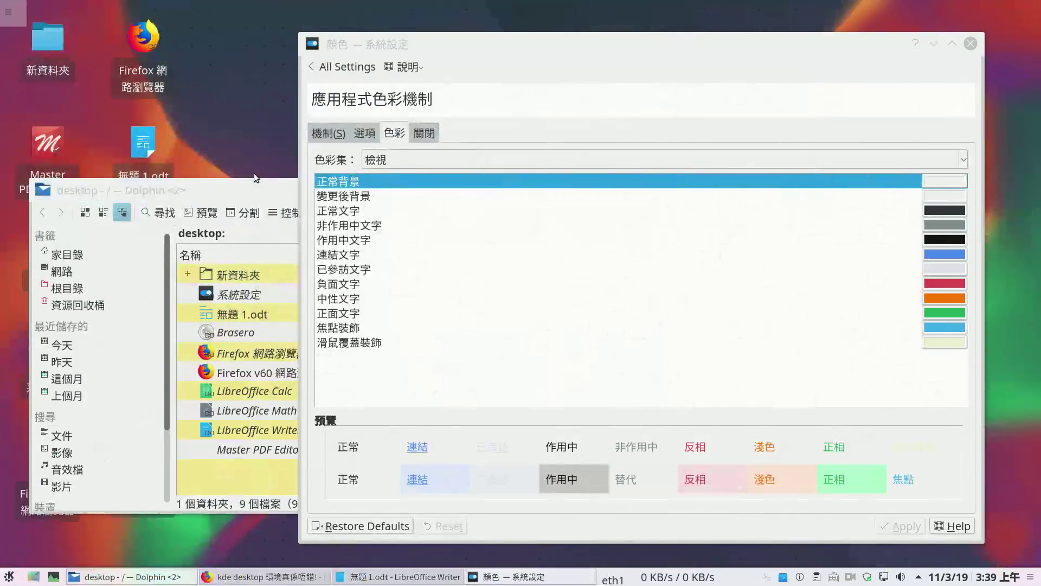
click(258, 184)
click(821, 189)
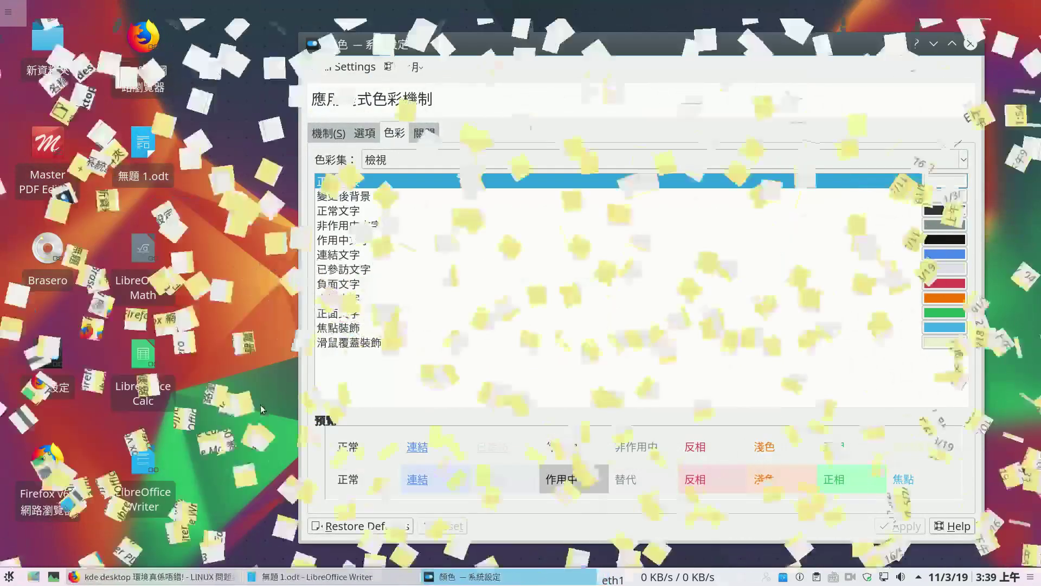
Open the desktop folder in Dolphin again and select 系統設定 in the file list
right_click(224, 124)
click(239, 370)
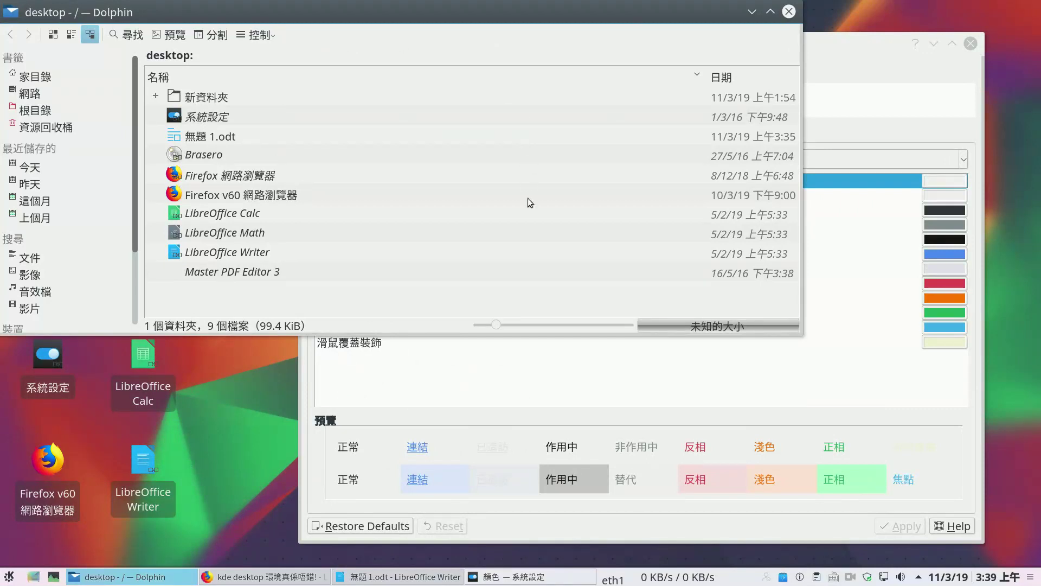
click(232, 118)
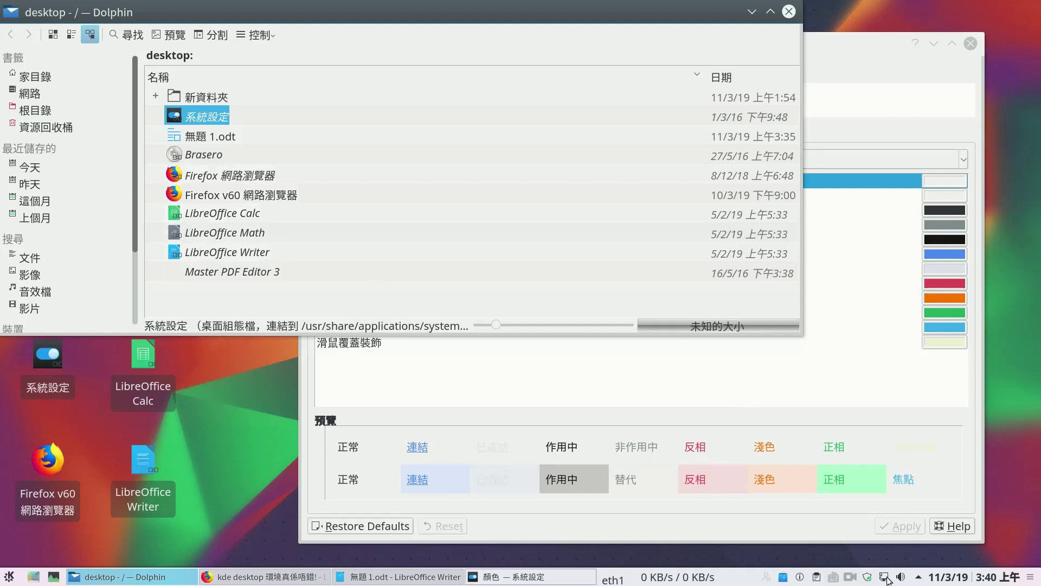
Switch to 無題 1.odt in Writer, highlight the line 特效超多 and minimize the window
right_click(852, 580)
click(878, 453)
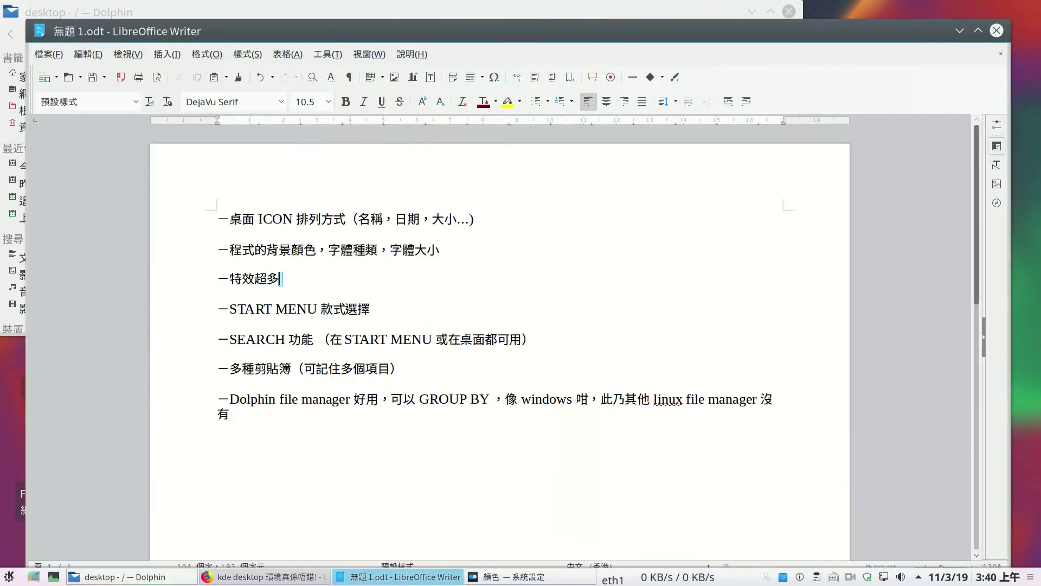
drag(283, 278, 213, 274)
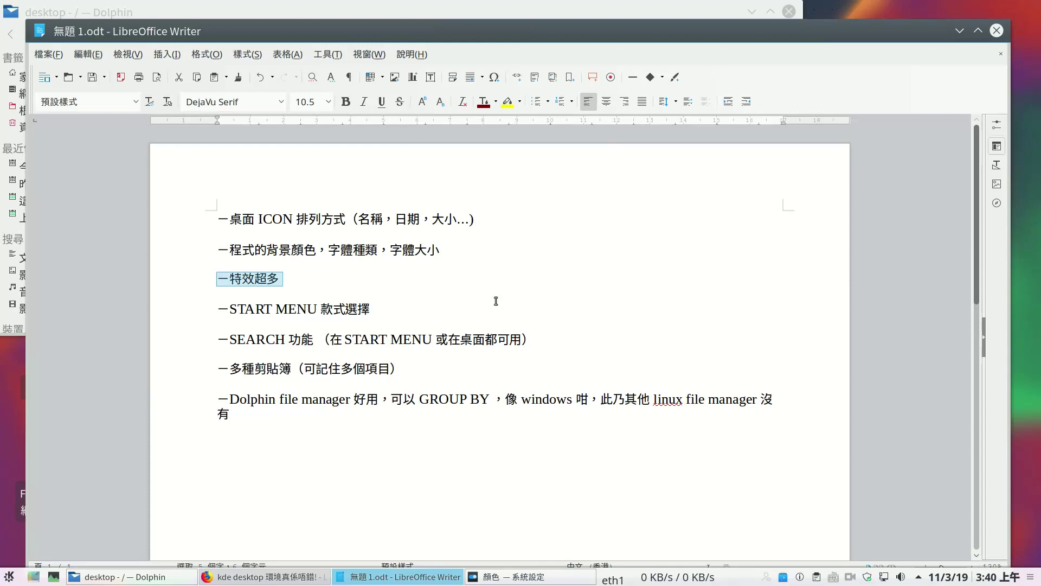
click(961, 27)
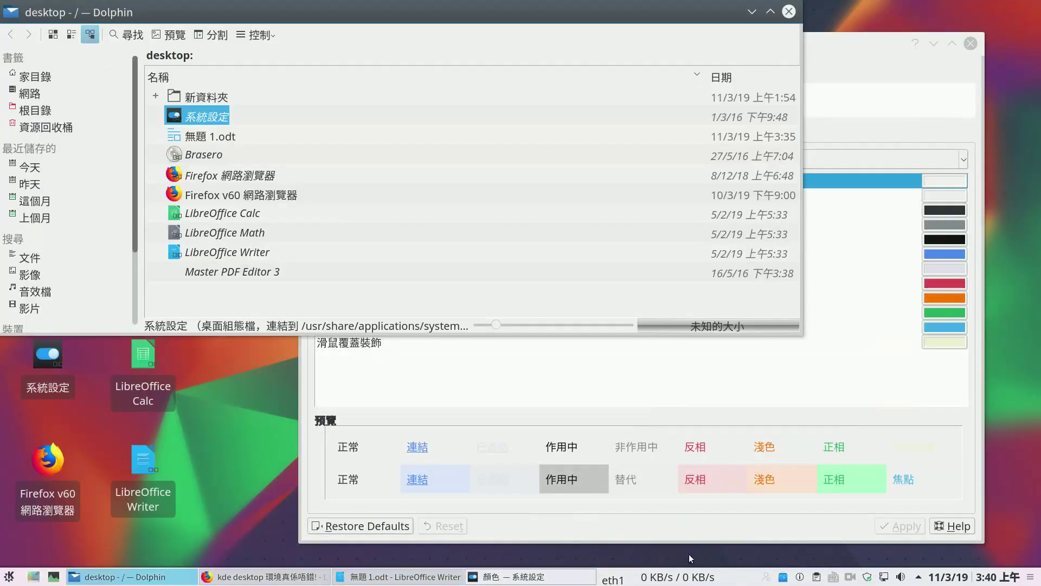
Open the 桌面效果 page of 桌面行為 in System Settings and look through the list of available effects
click(846, 53)
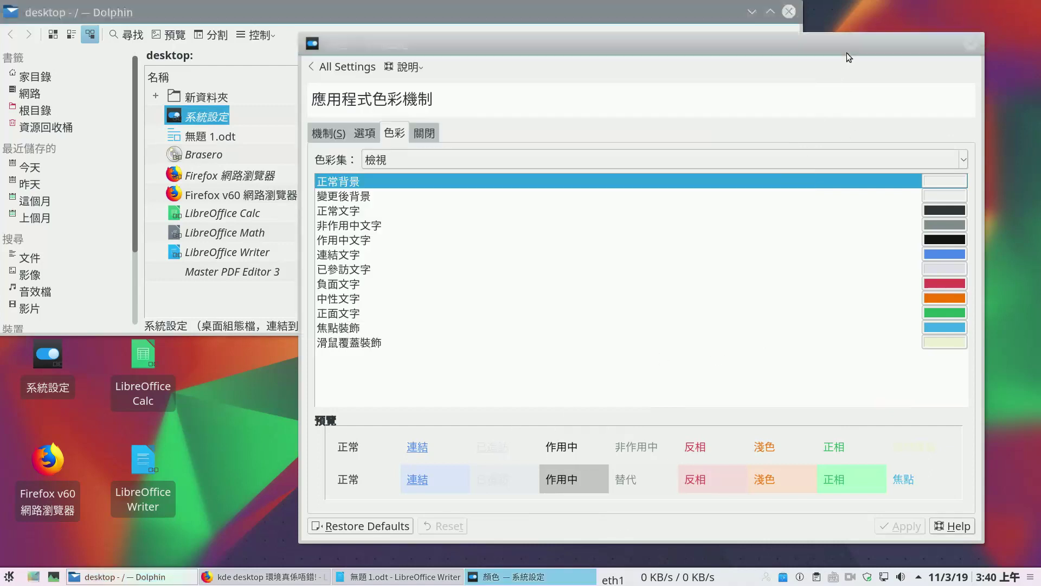
click(343, 74)
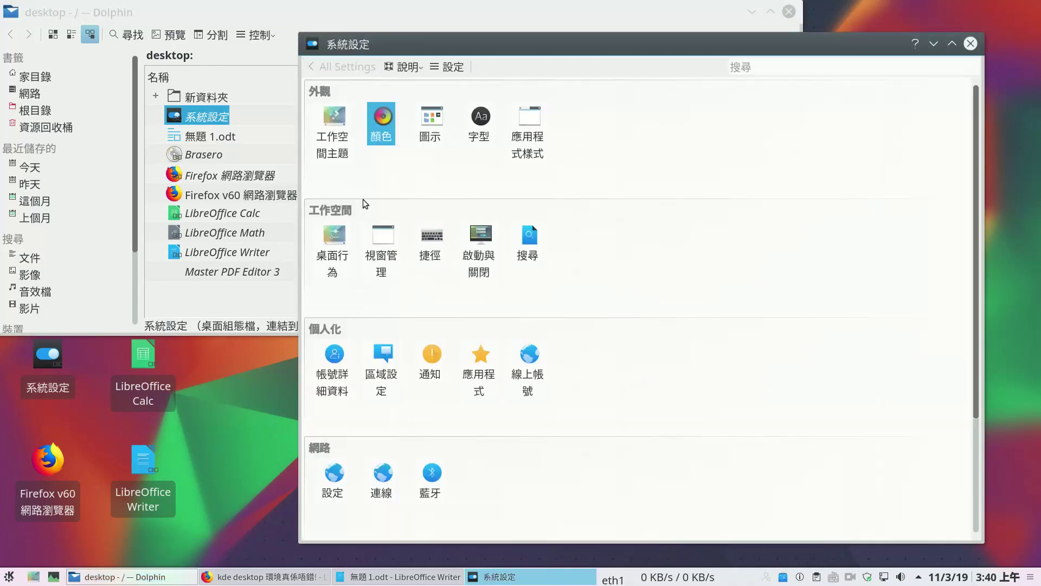
click(340, 243)
click(361, 156)
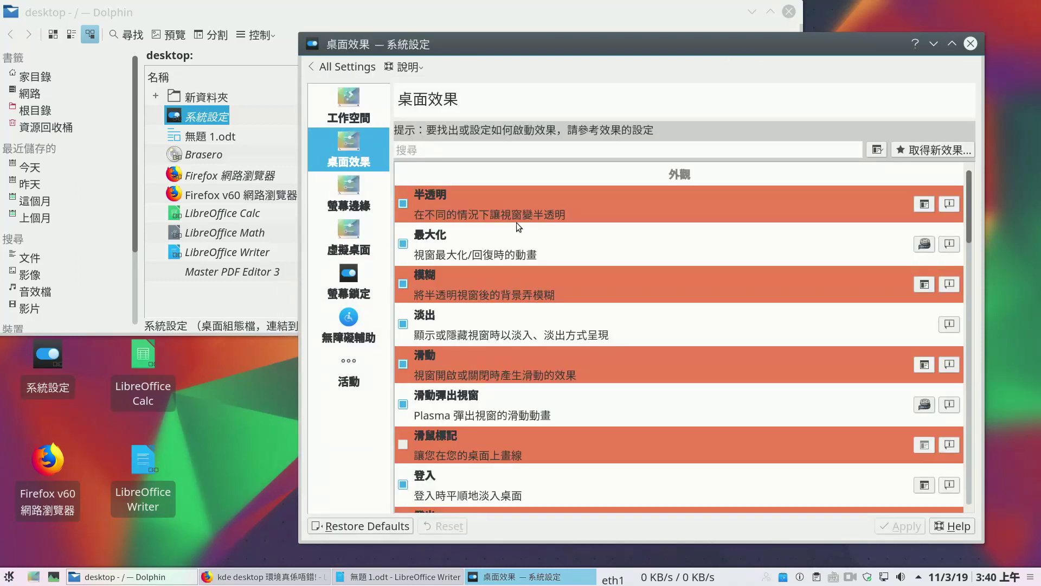
scroll(518, 211, down, 4)
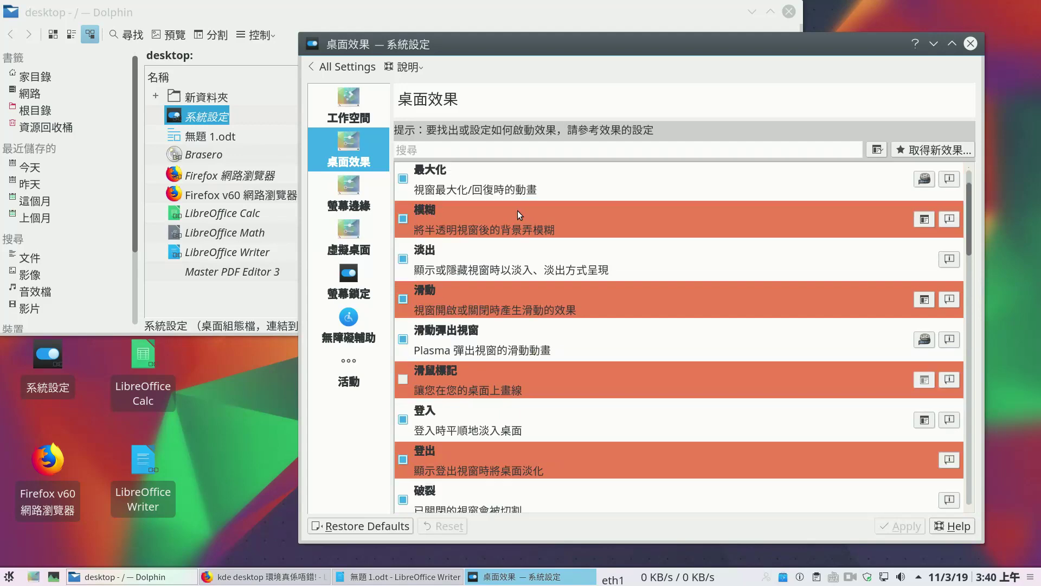
scroll(458, 374, down, 3)
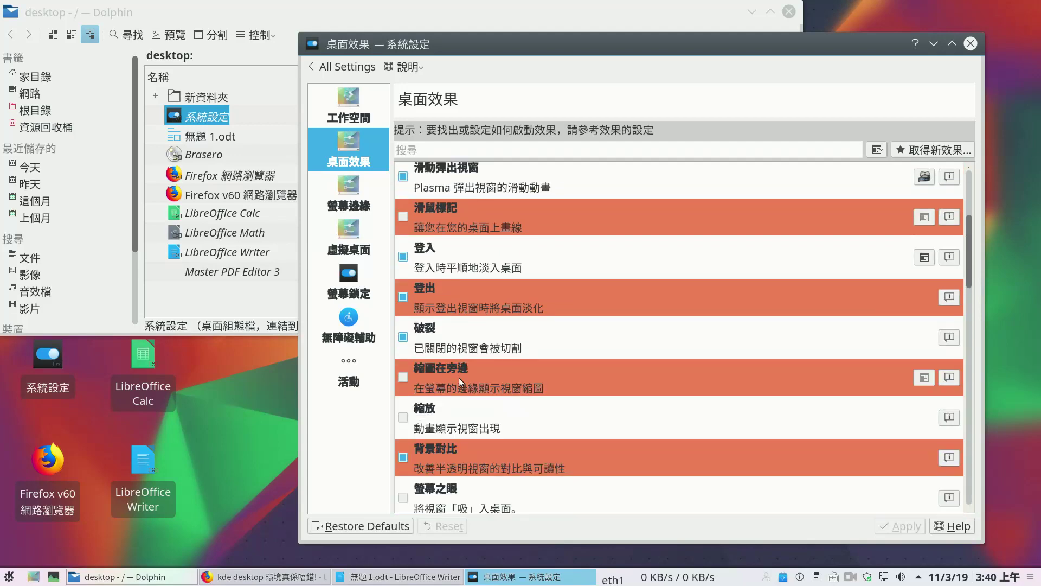
scroll(455, 311, down, 6)
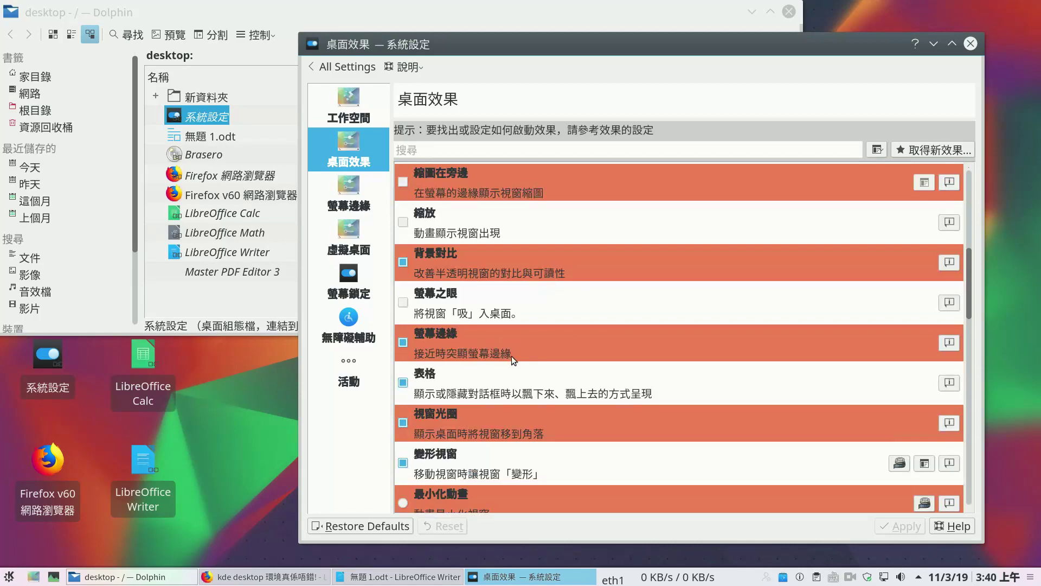
scroll(512, 358, down, 4)
scroll(513, 360, up, 15)
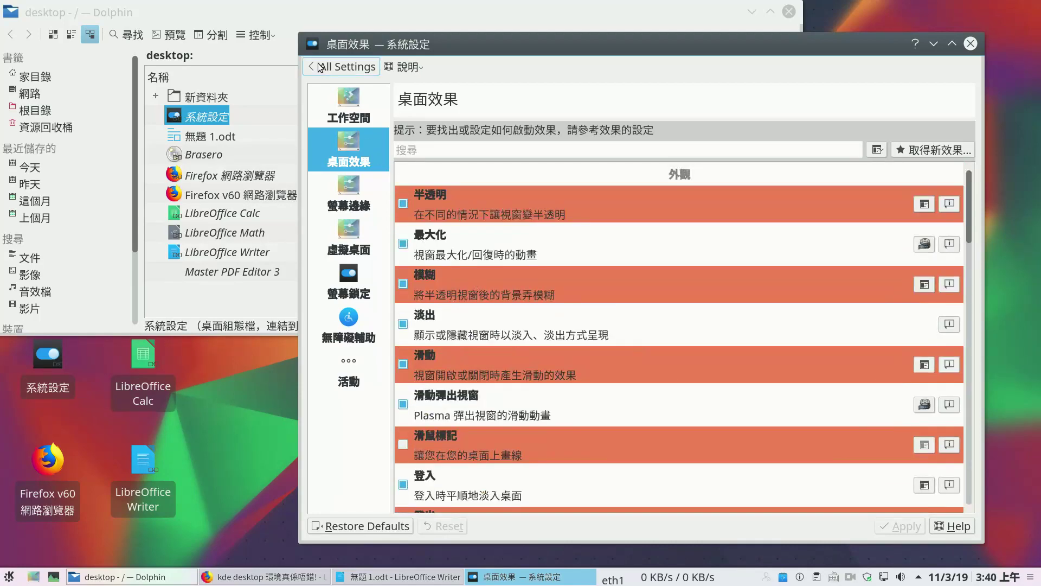
Open the 工作切換器 page of 視窗管理 in System Settings
click(347, 67)
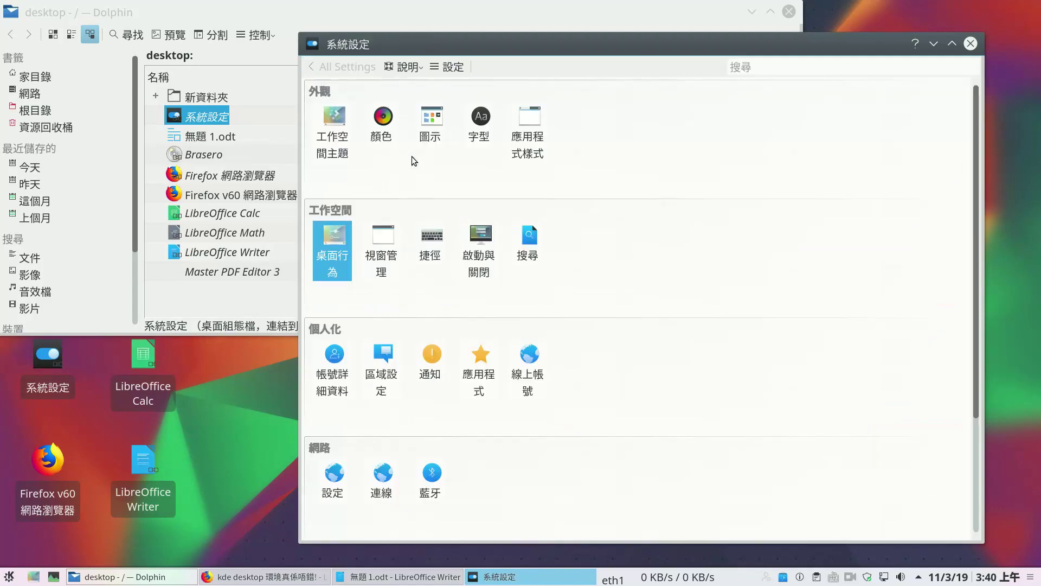
click(378, 254)
click(361, 160)
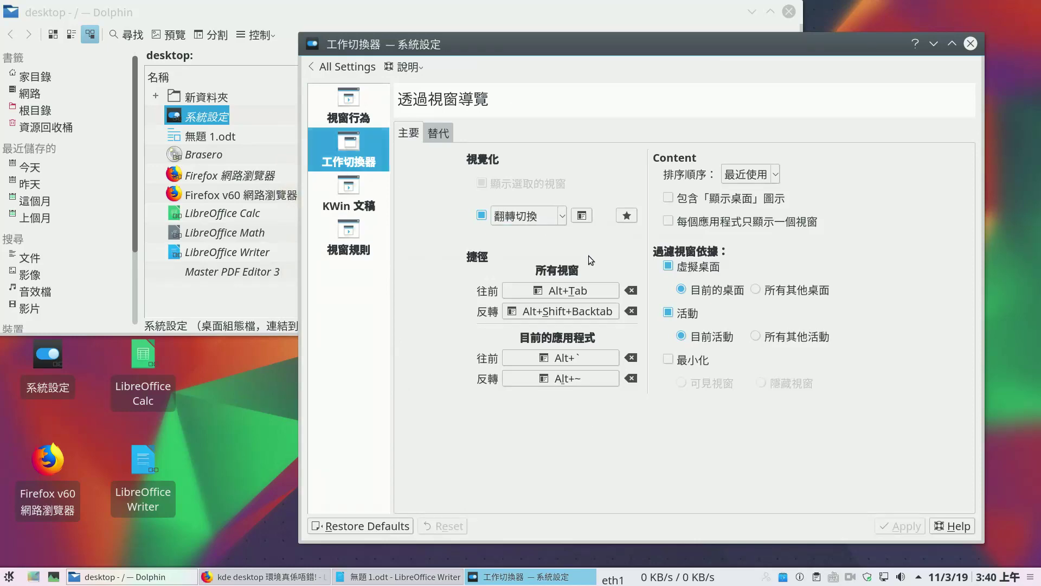
Cycle through the open windows with the task switcher to view the 翻轉切換 effect, ending on System Settings
key(alt+Tab)
key(alt+Tab)
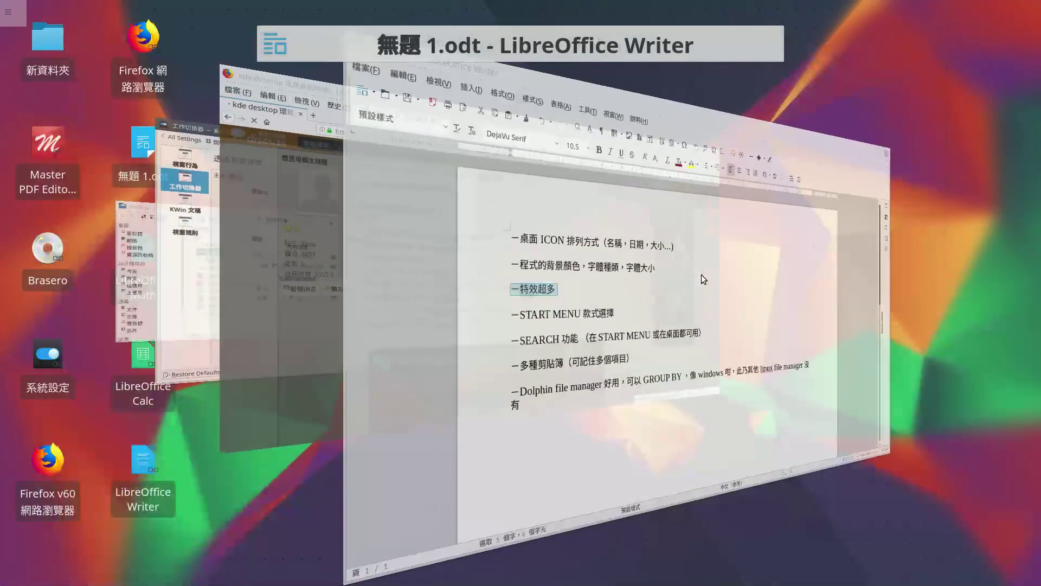
key(alt+Tab)
key(alt+Tab)
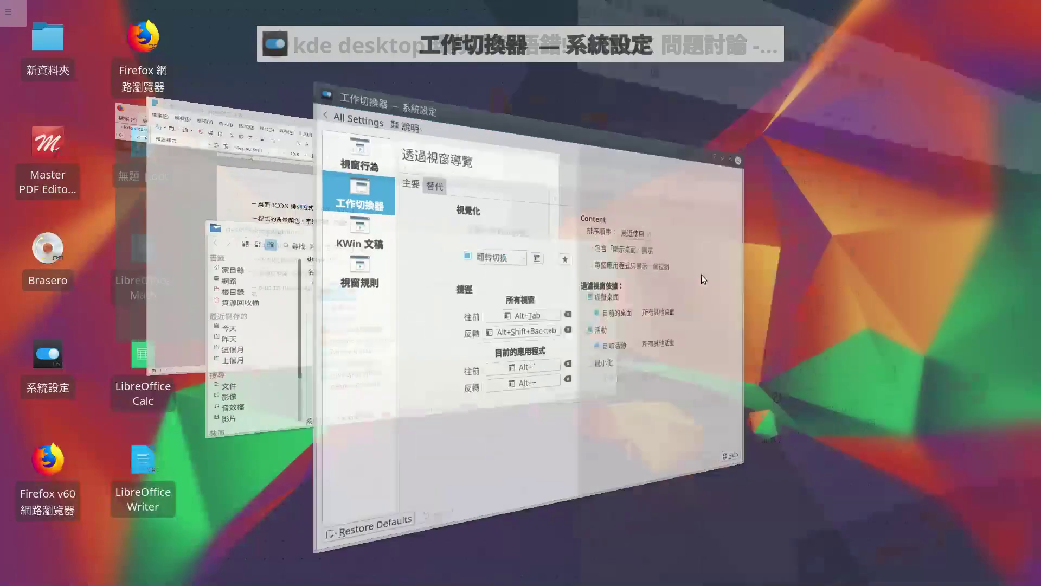
key(alt+Tab)
key(Tab)
key(Tab)
key(Tab)
key(Tab)
key(Tab)
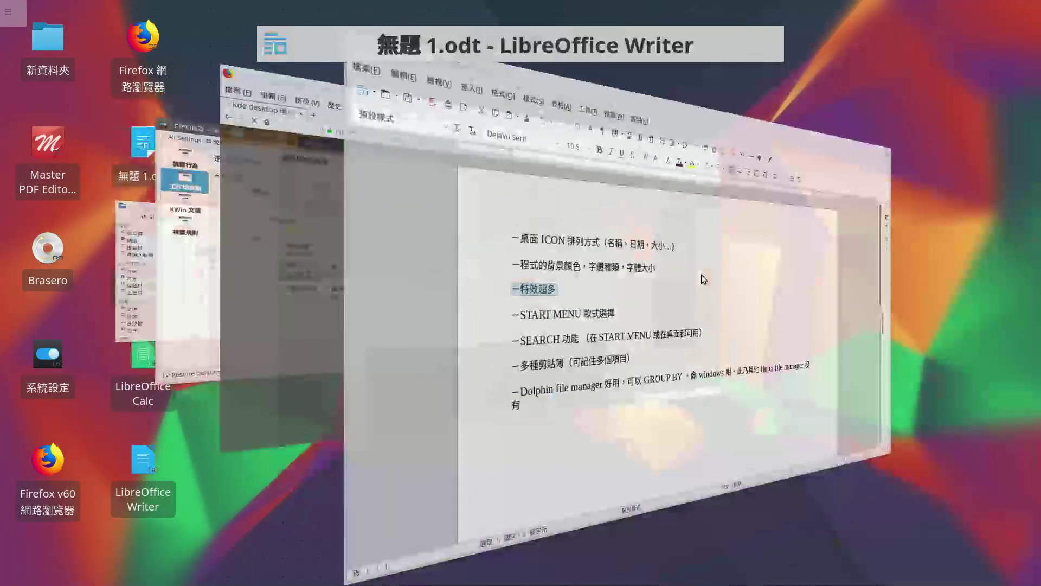
key(Tab)
key(Tab)
key(Tab)
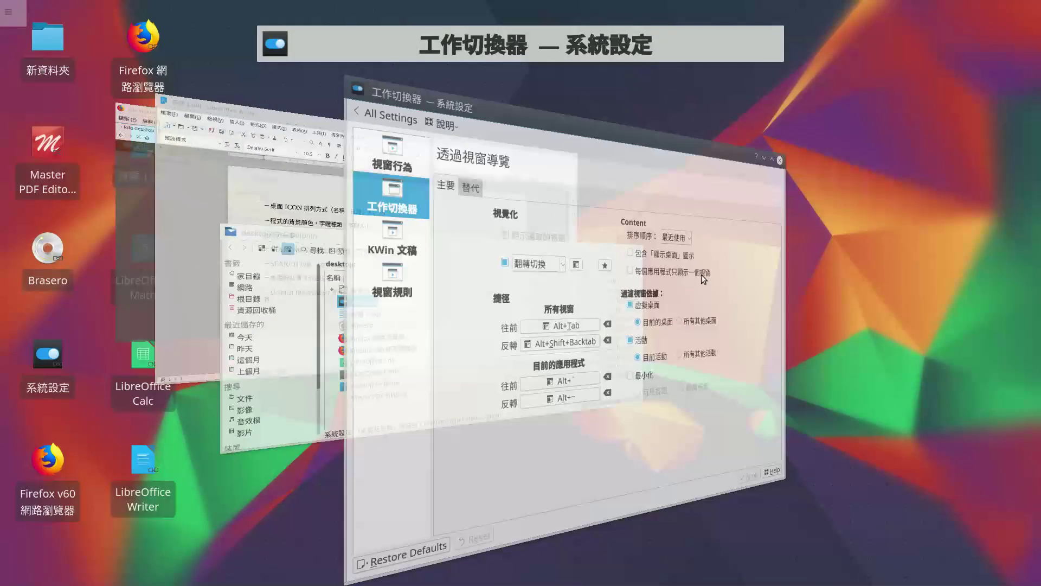
key(Tab)
key(Tab)
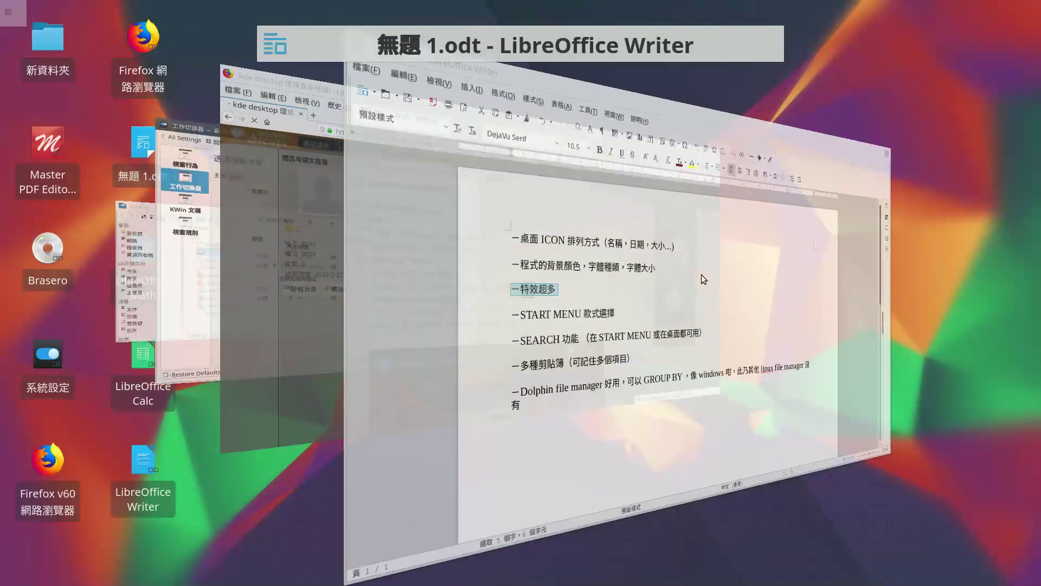
key(Tab)
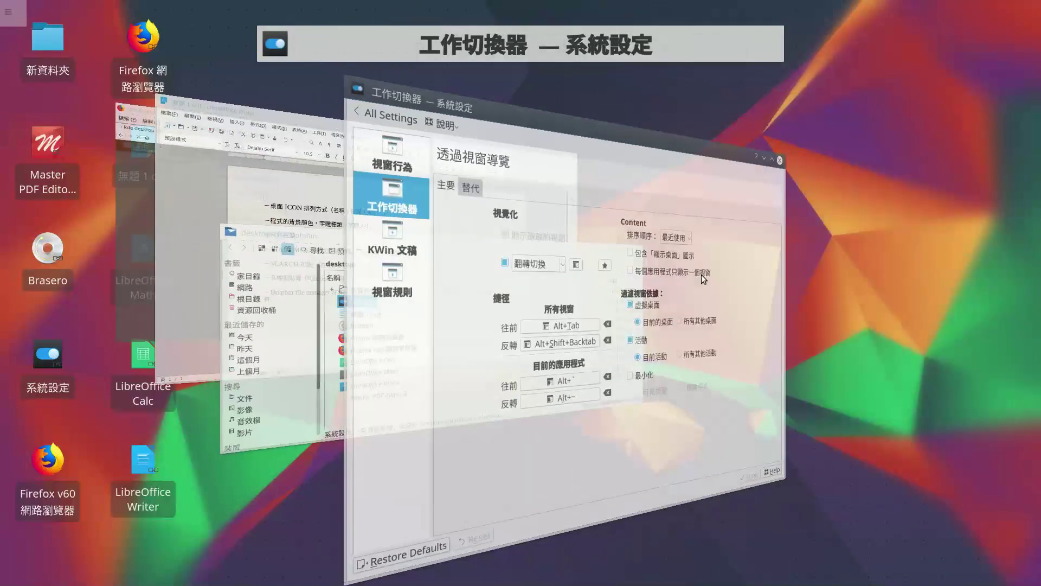
Set the task switcher visualization for the main configuration to 覆蓋切換 and apply it
click(563, 216)
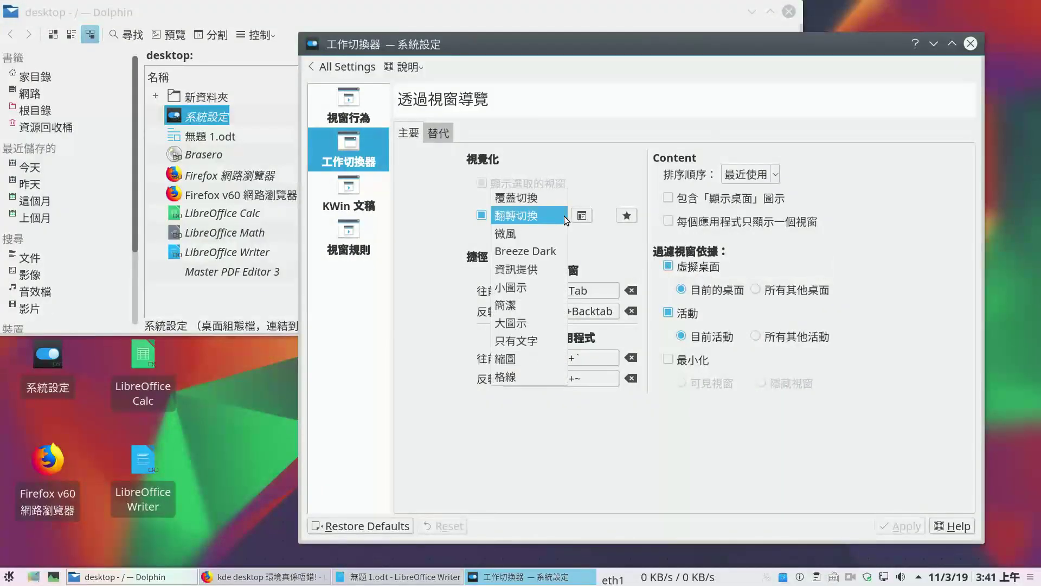
click(552, 199)
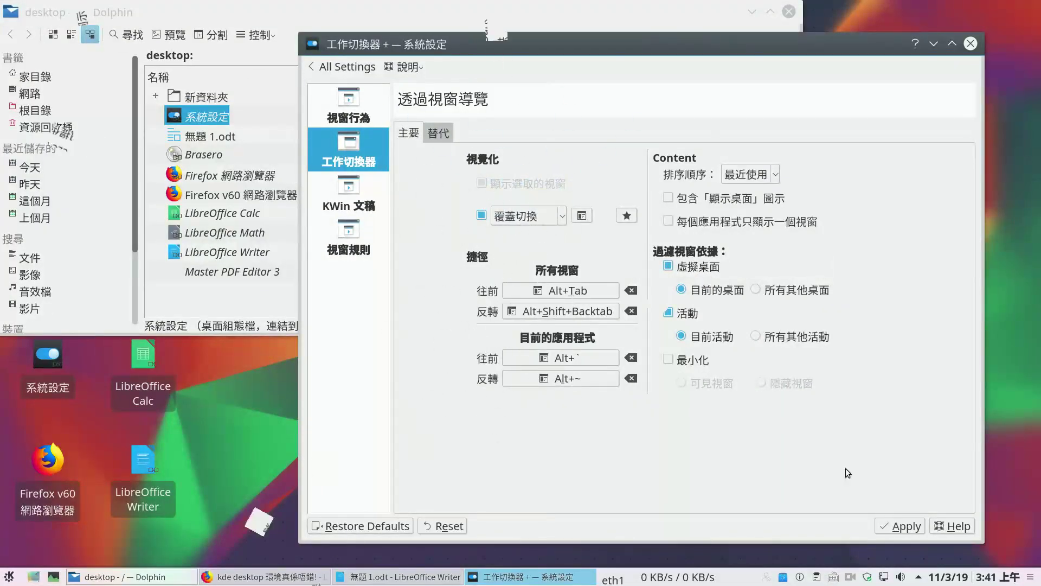
Cycle forward and backward through the open windows to view the 覆蓋切換 effect, ending on System Settings
key(alt+Tab)
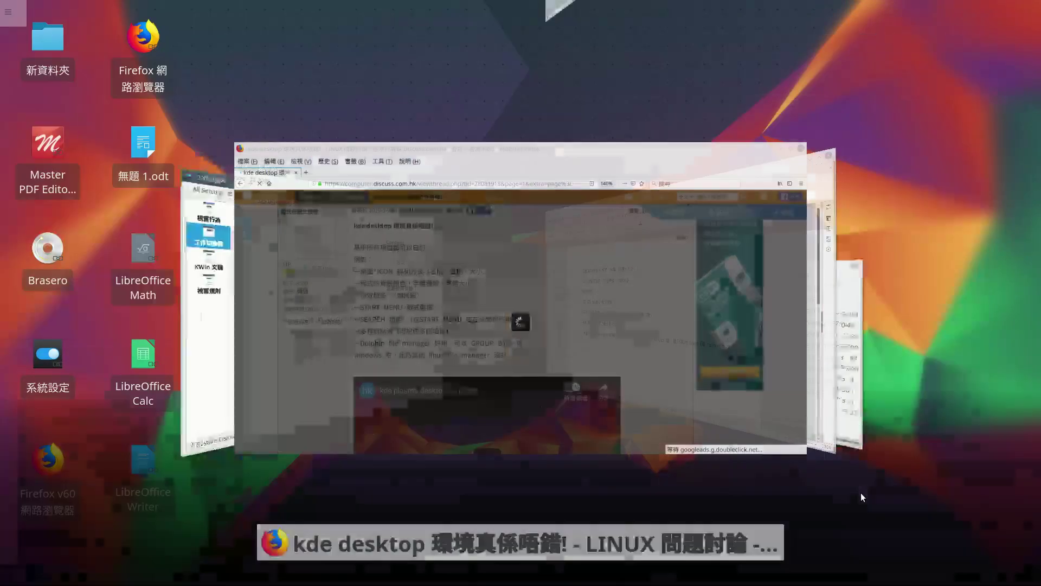
key(Tab)
key(Tab)
key(Tab)
key(Tab)
key(Tab)
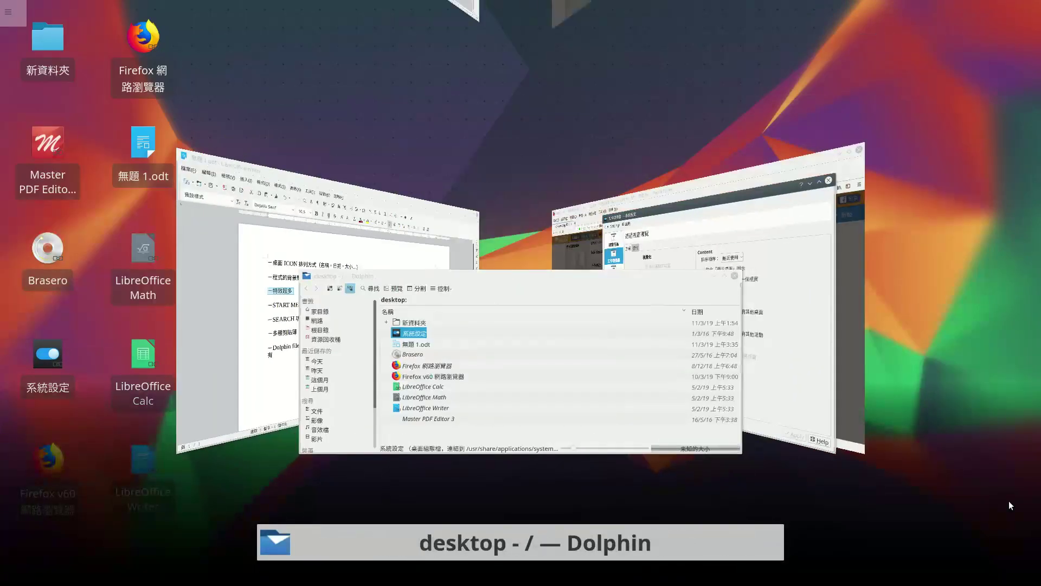
key(Tab)
key(Tab)
key(Tab)
key(Tab)
key(Tab)
key(Tab)
key(Tab)
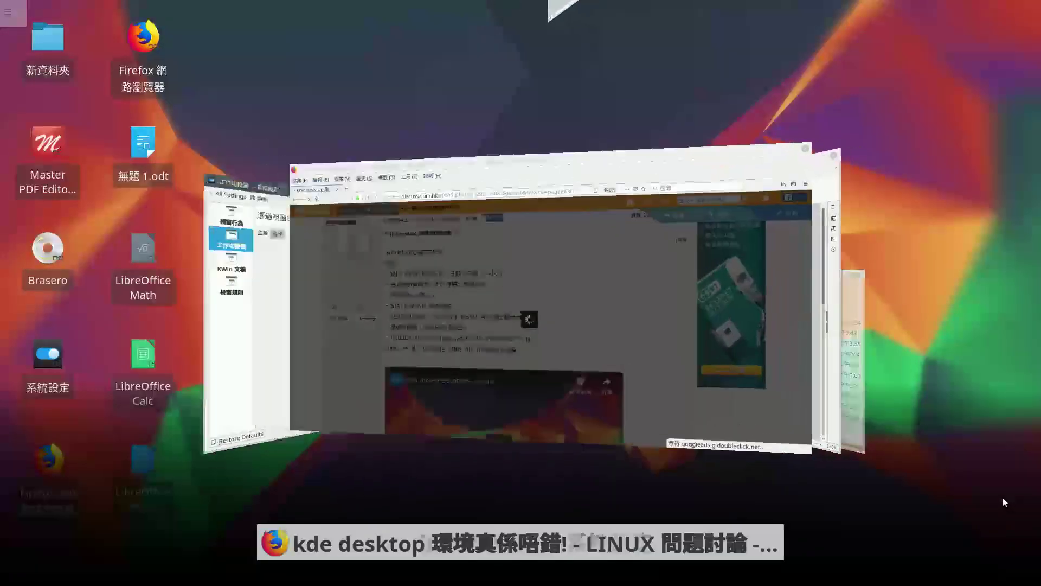
key(Tab)
key(Tab)
key(Tab)
key(Tab)
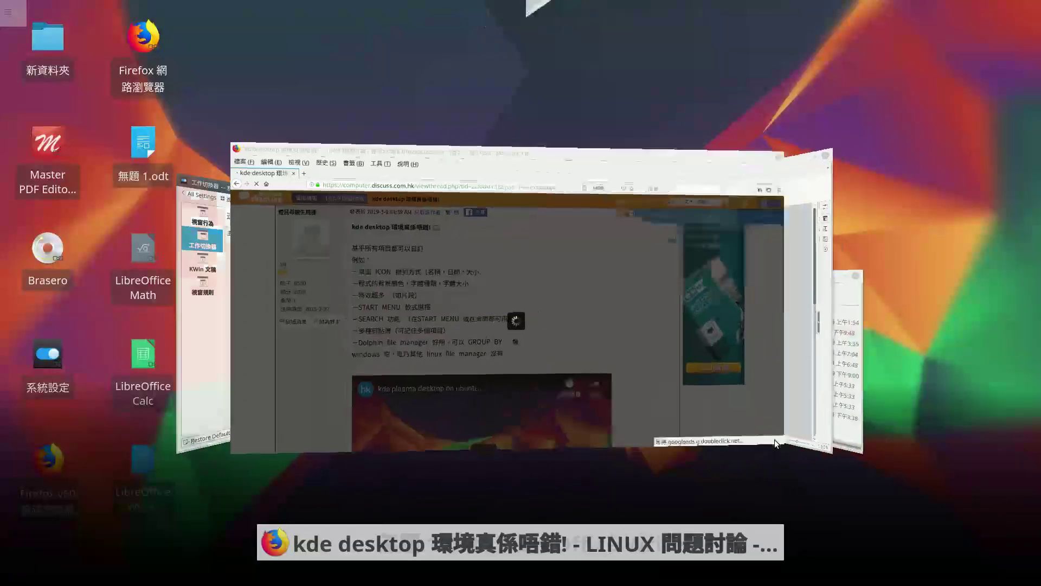
key(shift+Tab)
key(shift+Tab)
key(shift+Tab)
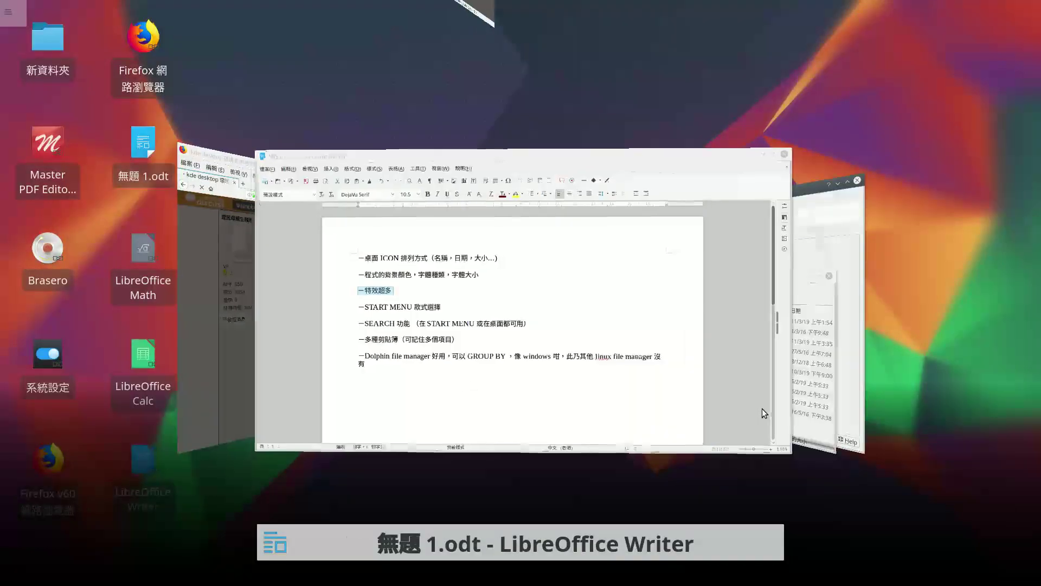
key(shift+Tab)
key(shift+Tab)
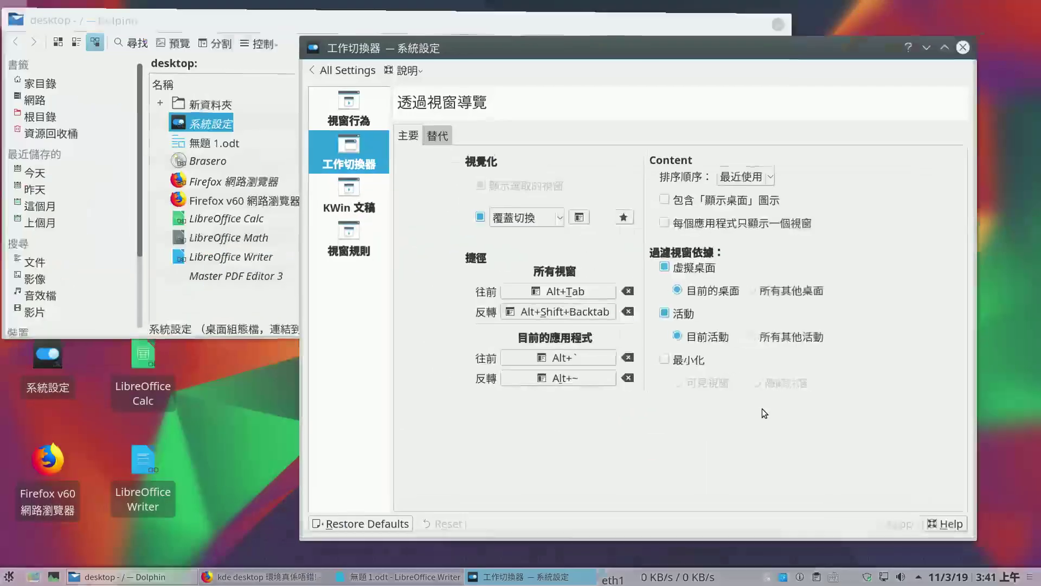
Set the task switcher visualization to 翻轉切換, apply it and move the System Settings window further left
click(561, 216)
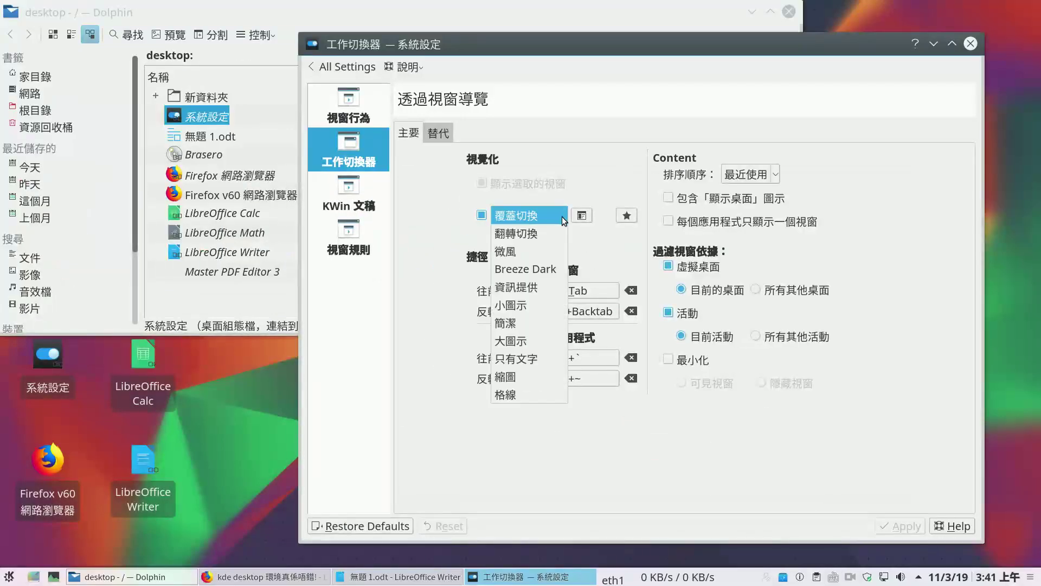
click(549, 230)
click(900, 526)
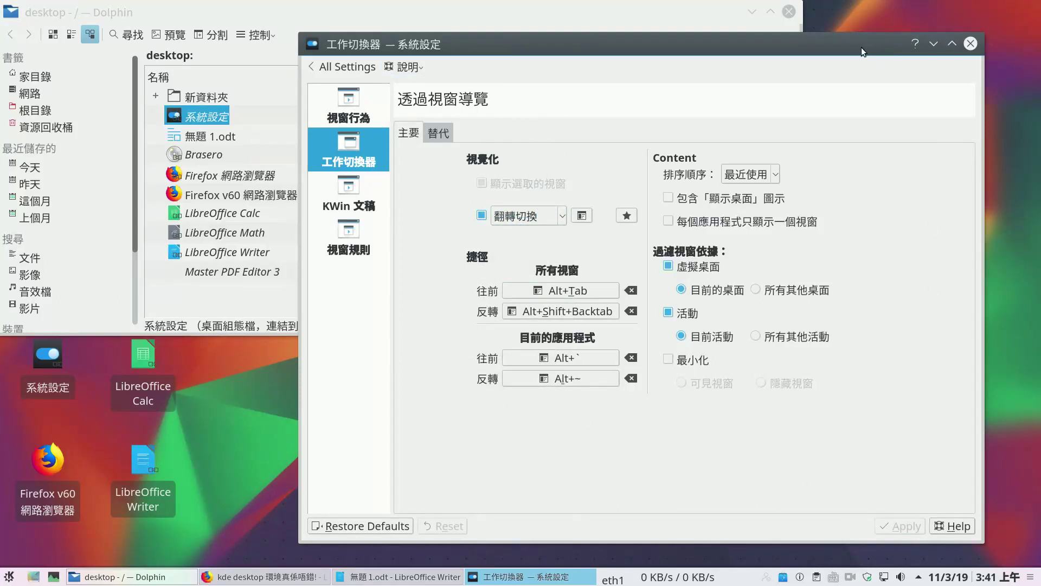
drag(861, 47, 614, 65)
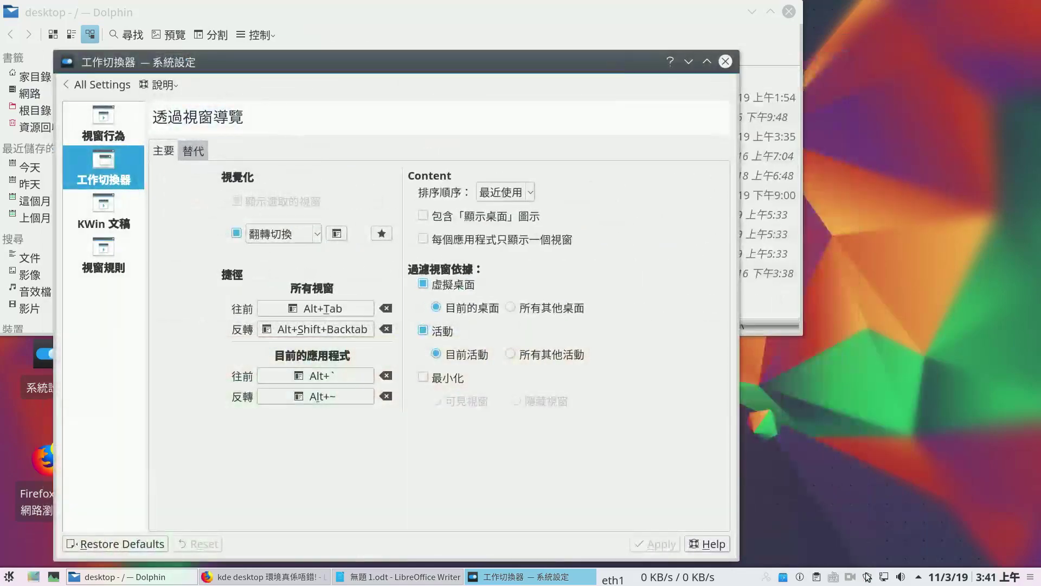
right_click(855, 580)
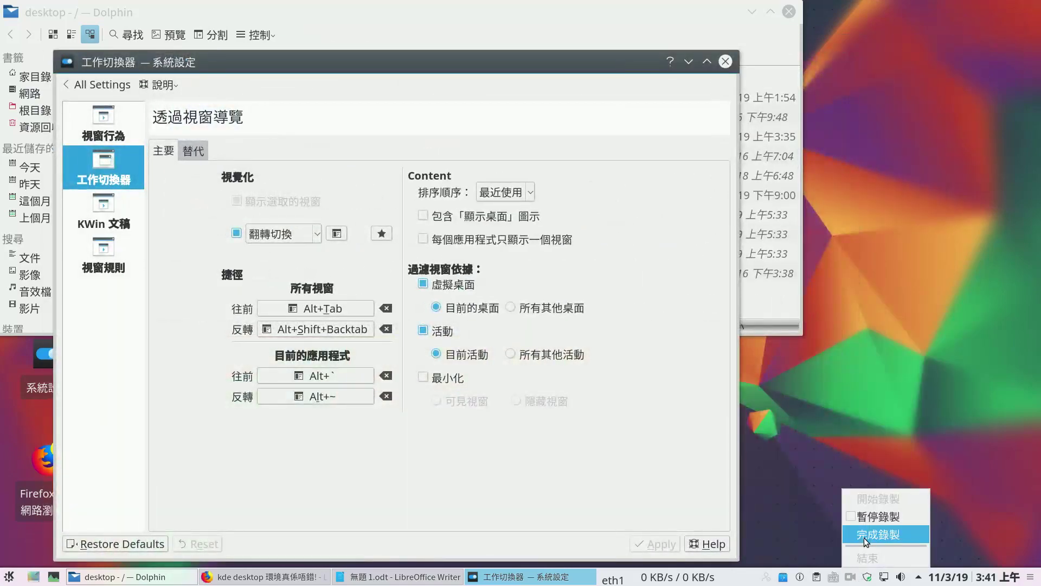
click(863, 538)
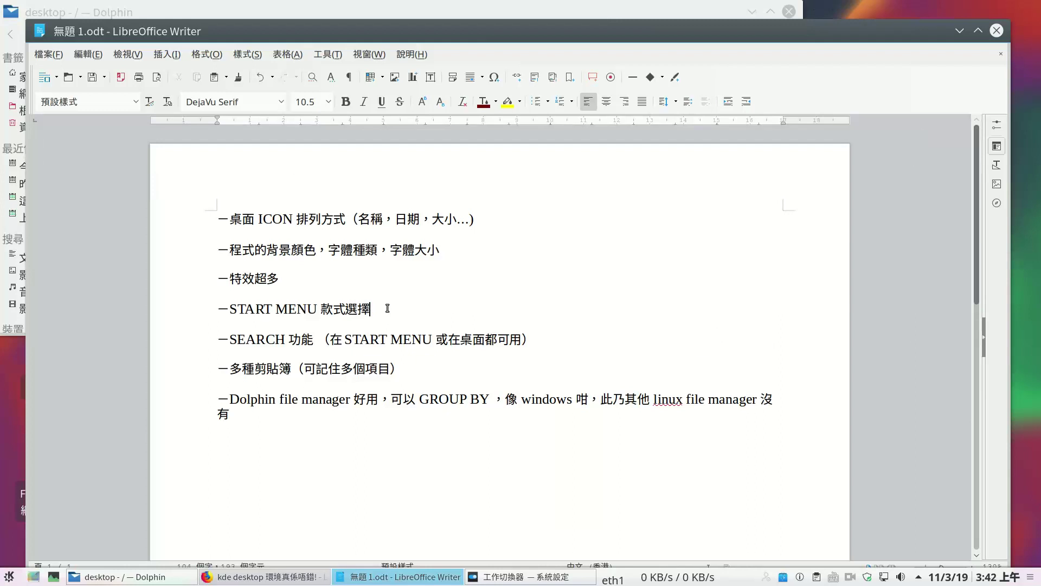
Highlight the START MENU 款式選擇 and SEARCH 功能 lines together in the Writer document 無題 1.odt
drag(380, 308, 158, 300)
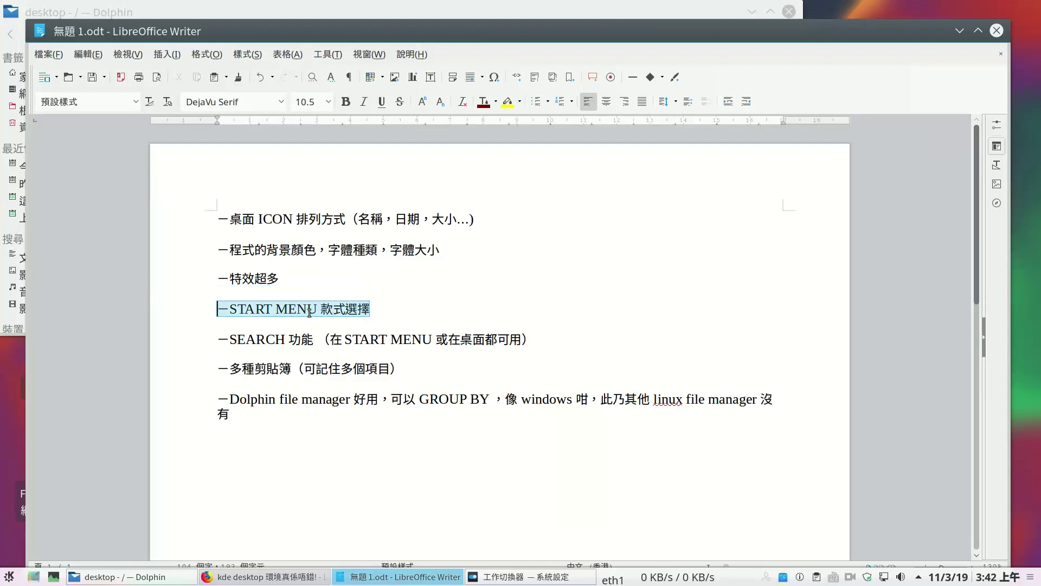
click(540, 339)
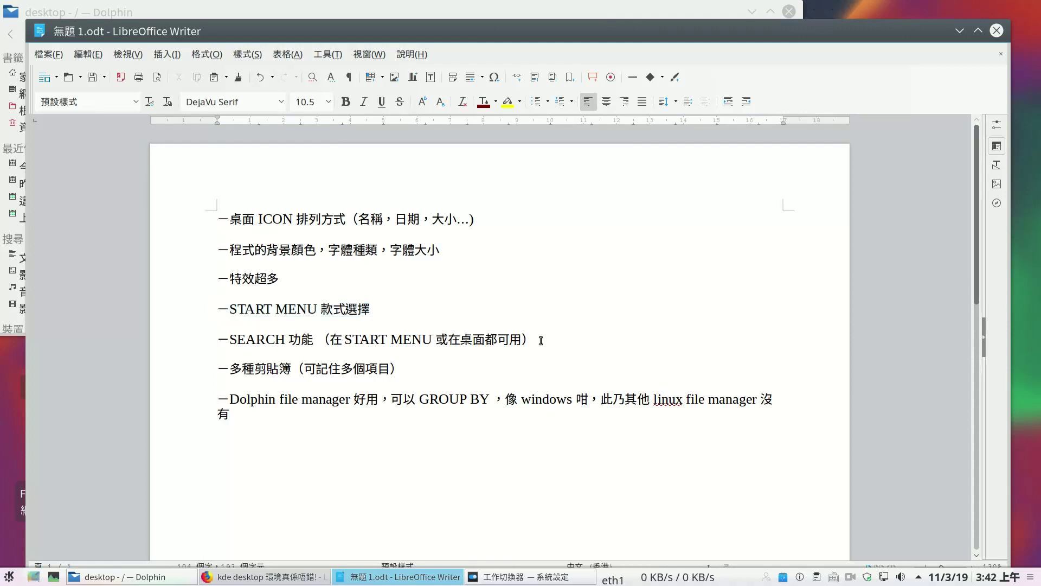
drag(540, 339, 214, 307)
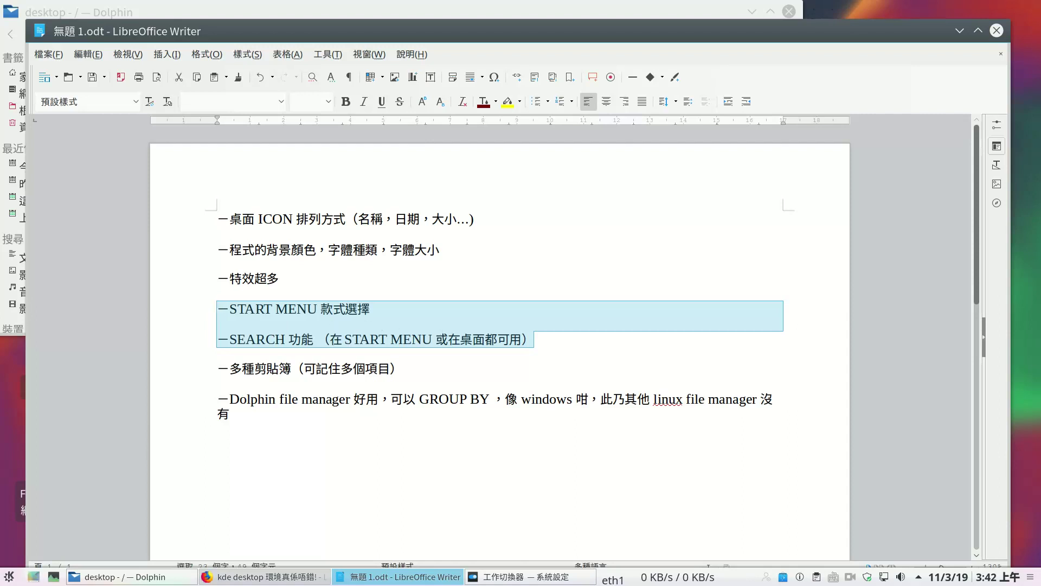
Examine the current start menu, including its 應用程式 category list, and close it again
click(7, 578)
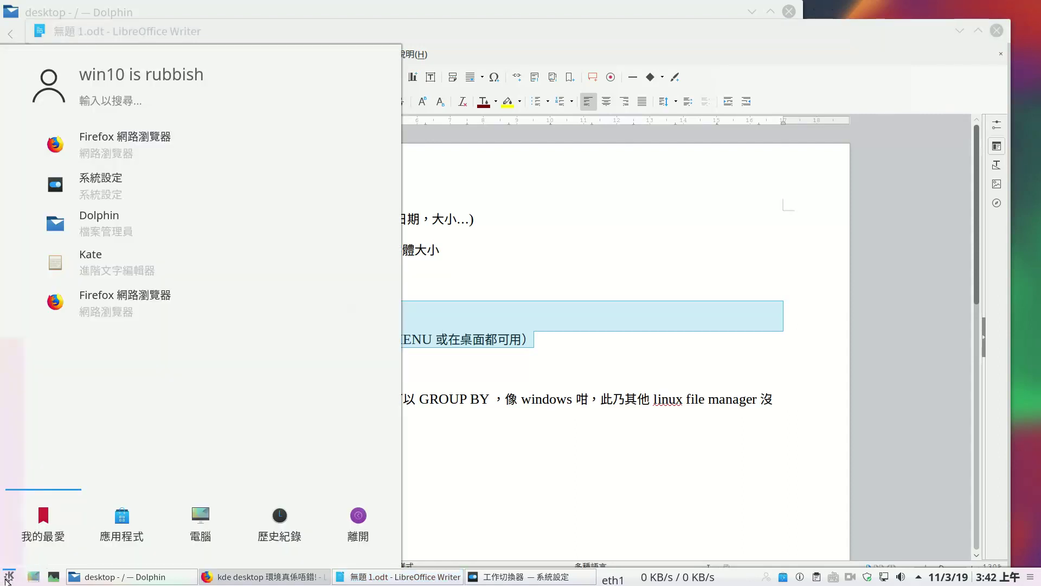
click(7, 578)
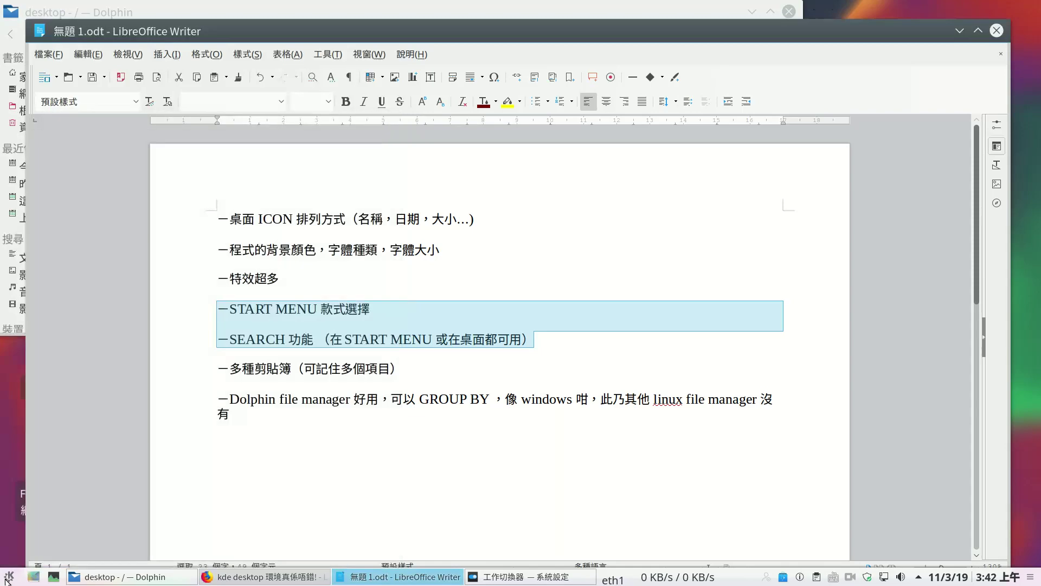
click(7, 578)
click(125, 554)
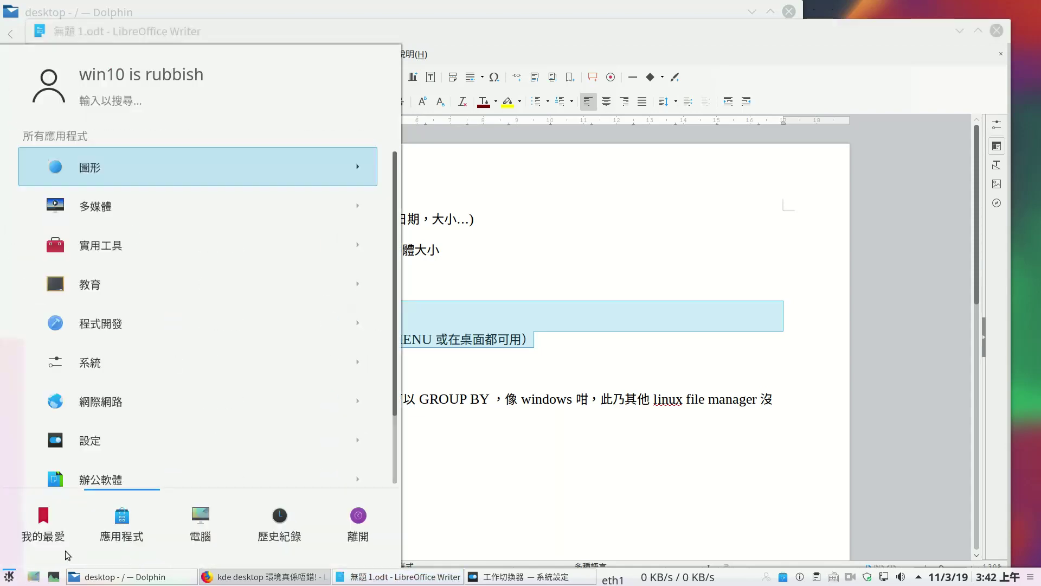
click(10, 578)
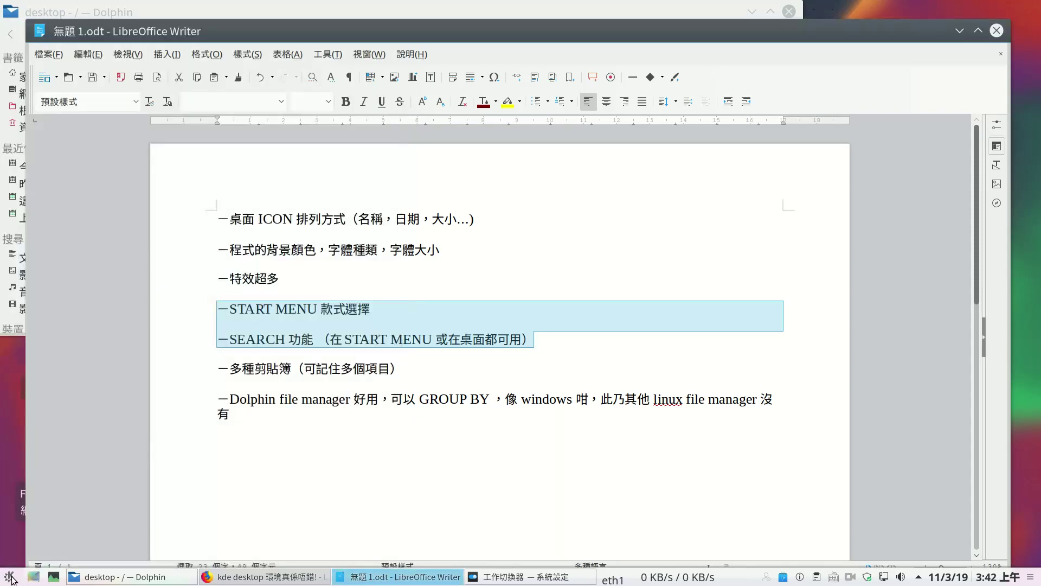
click(10, 578)
click(10, 578)
Switch the start menu to the alternative 應用程式選單 style
right_click(11, 578)
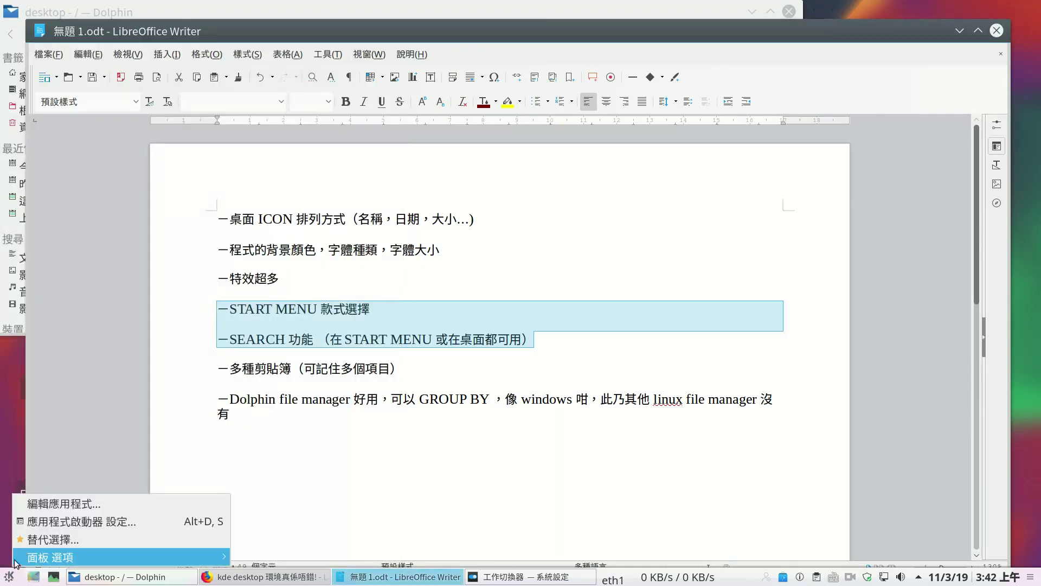
click(48, 539)
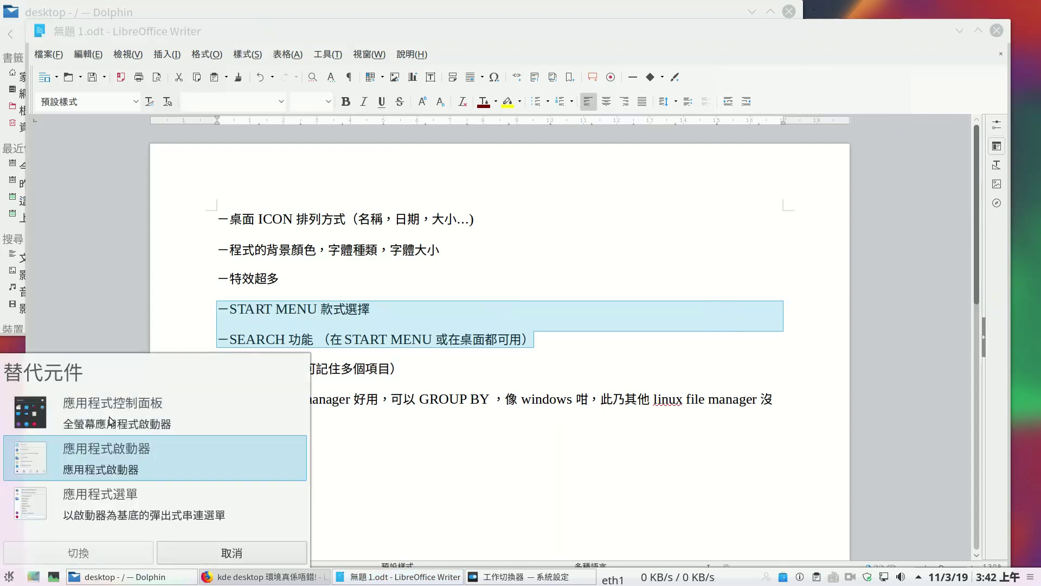
click(89, 503)
click(84, 553)
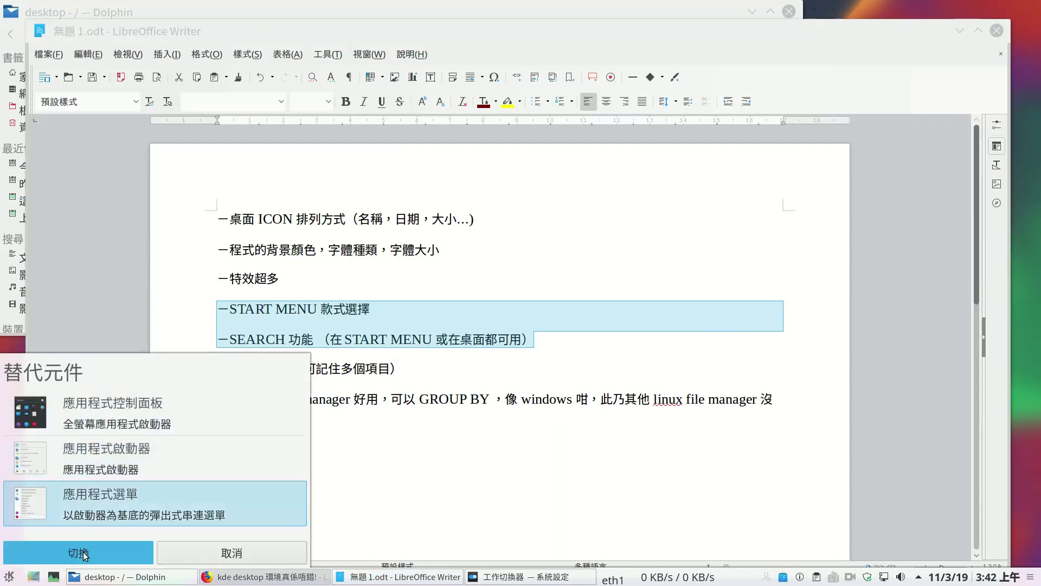
Look over the categories of the 應用程式選單 start menu, search it for gedit and launch the editor
click(10, 576)
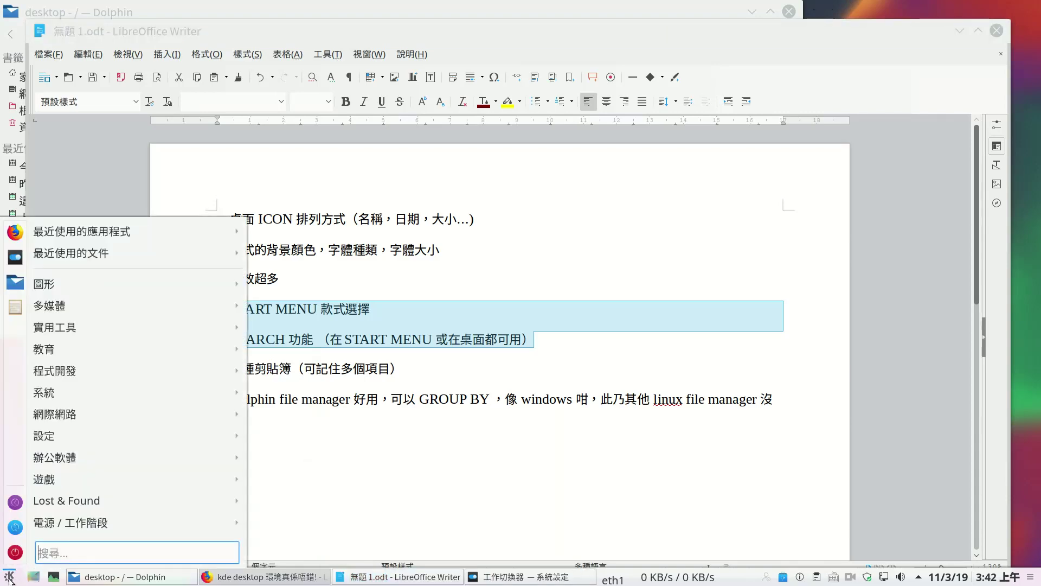
mouse_move(78, 331)
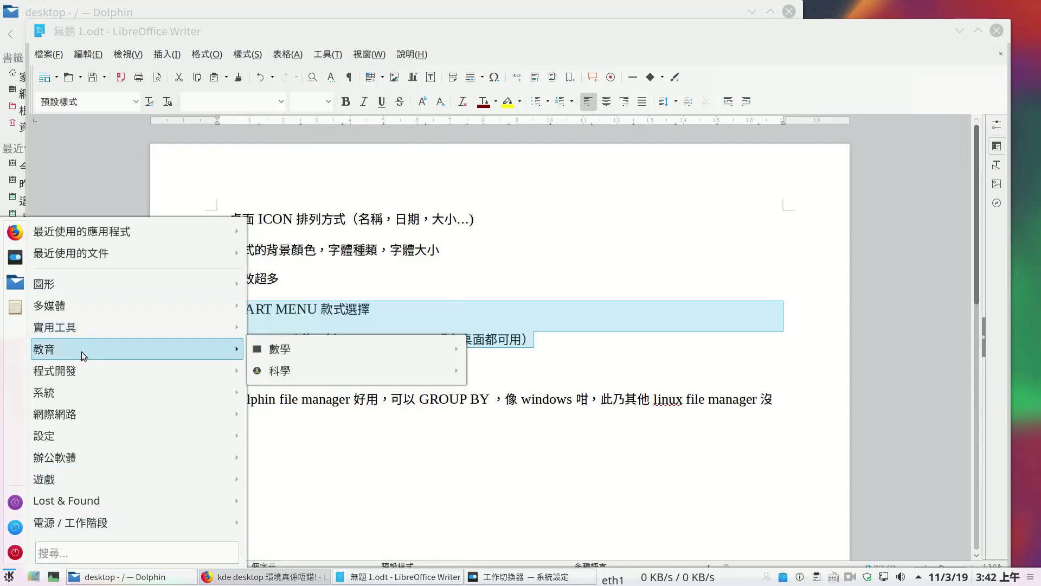
text(gedit)
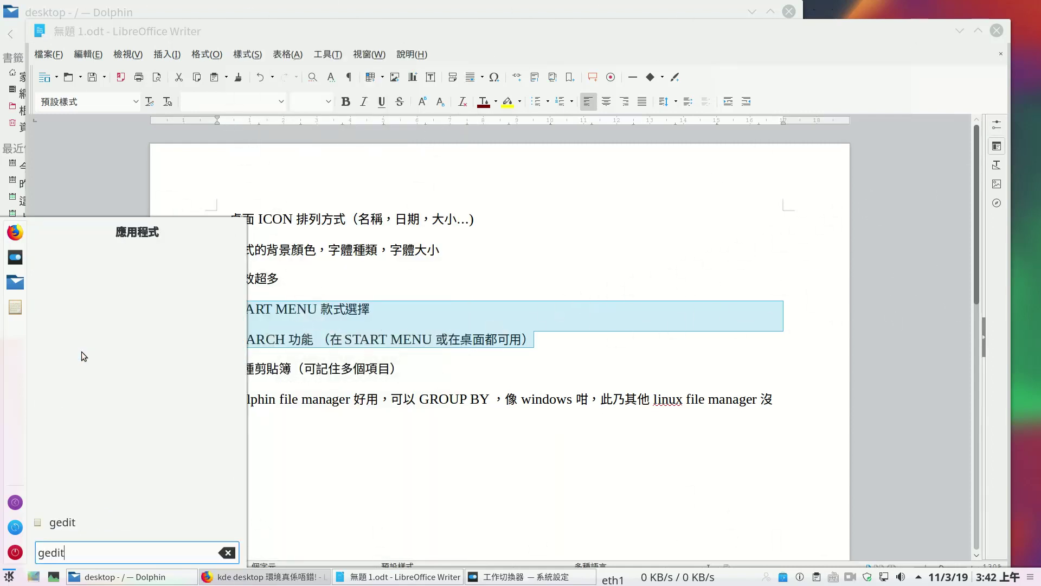
click(71, 528)
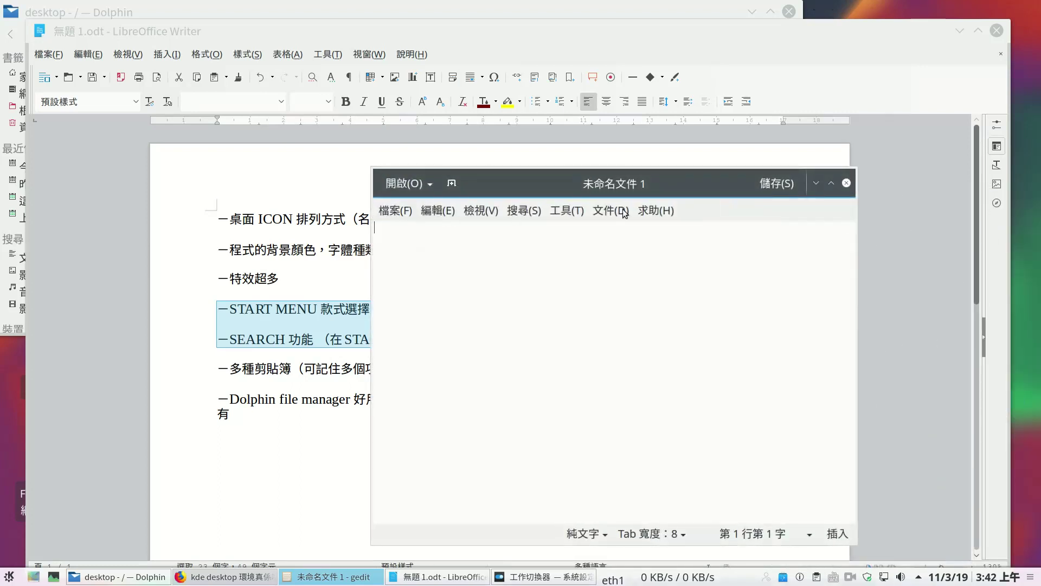
View gedit's about information, dismiss it and close the editor
click(640, 210)
click(667, 262)
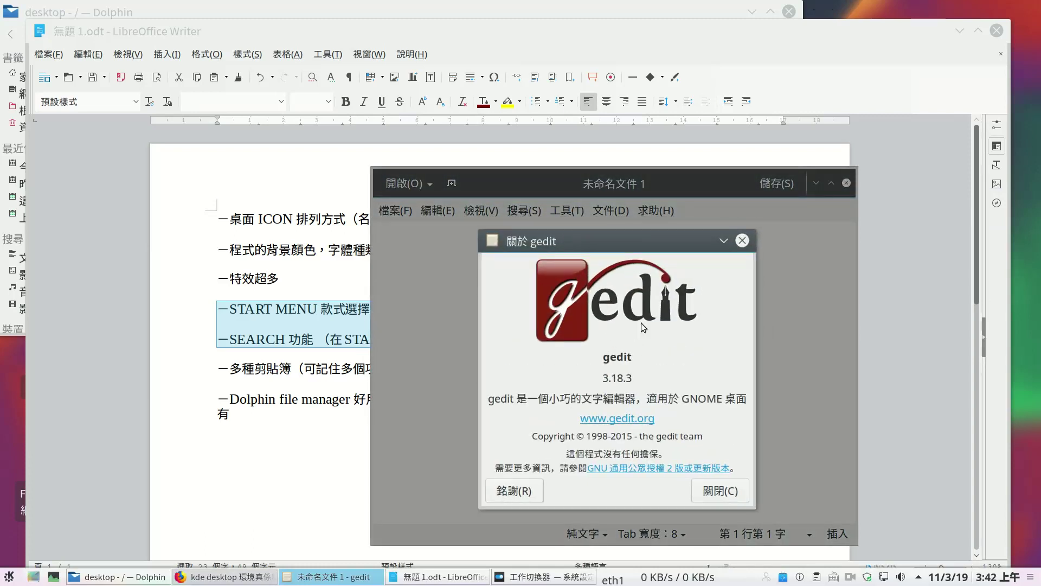
click(743, 241)
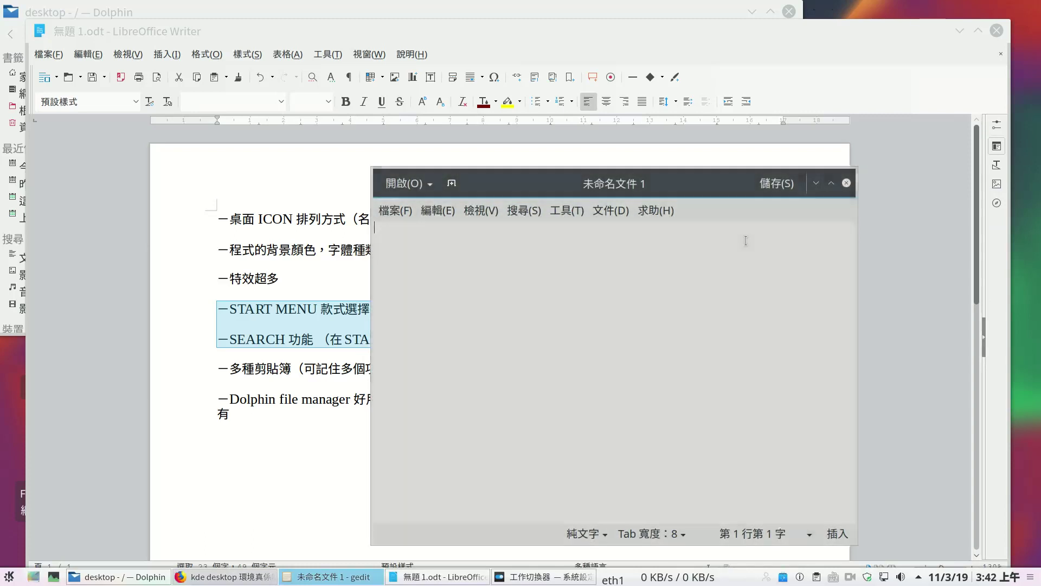
click(845, 185)
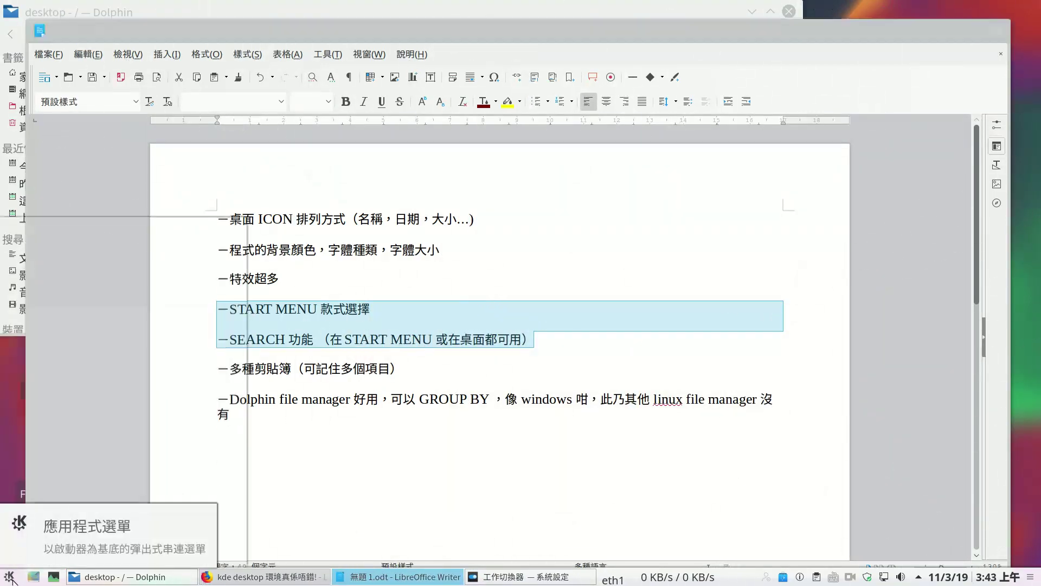
Switch the start menu to the full-screen alternative 應用程式控制面板
click(11, 577)
click(11, 577)
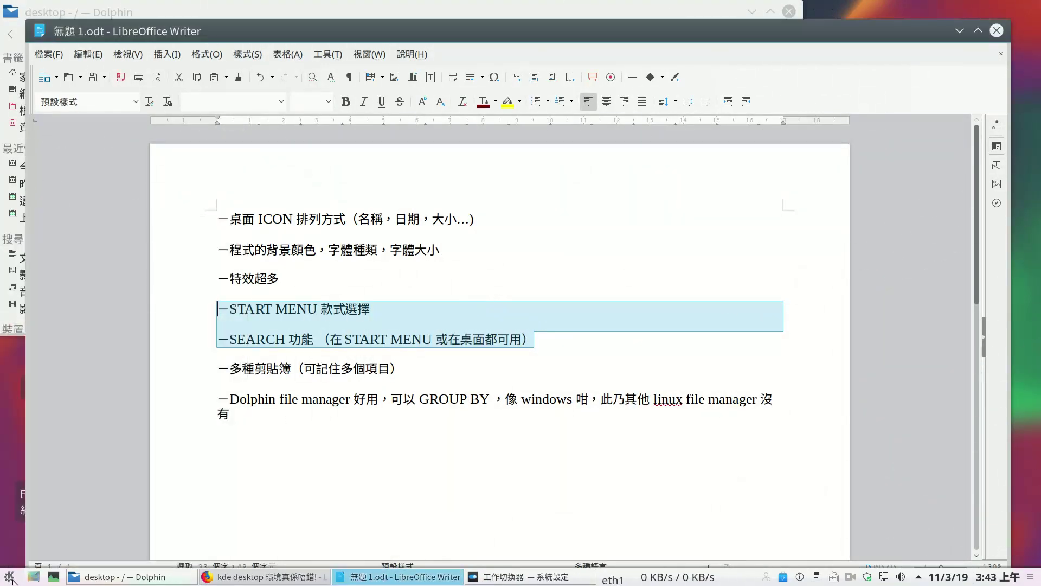
right_click(11, 577)
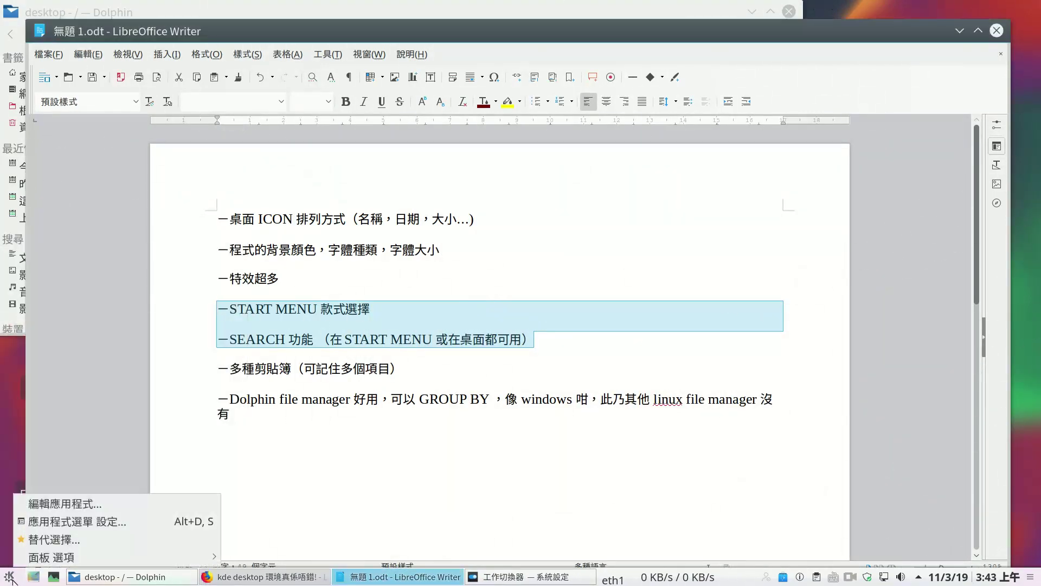
click(44, 540)
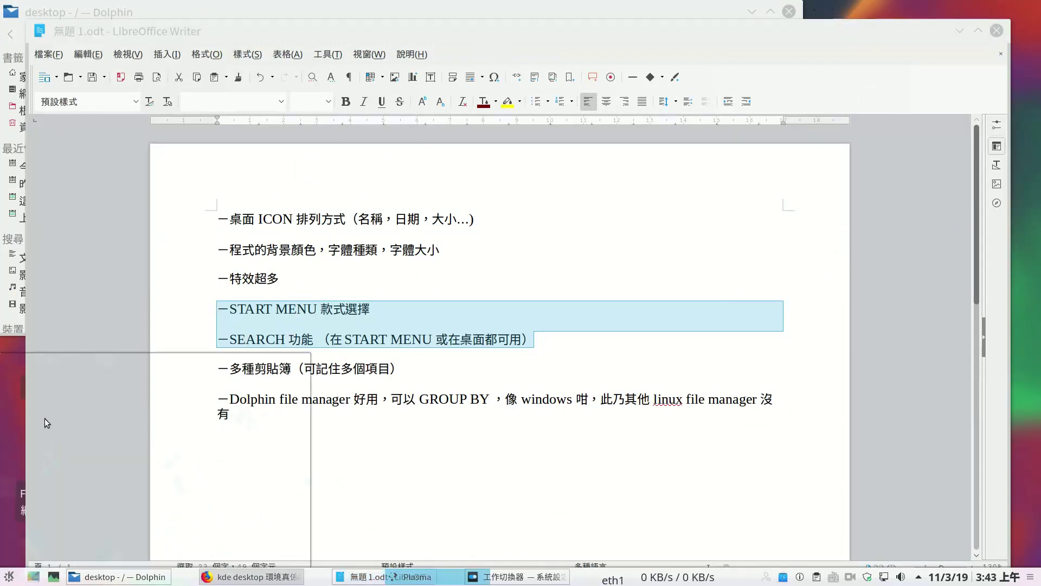
click(43, 418)
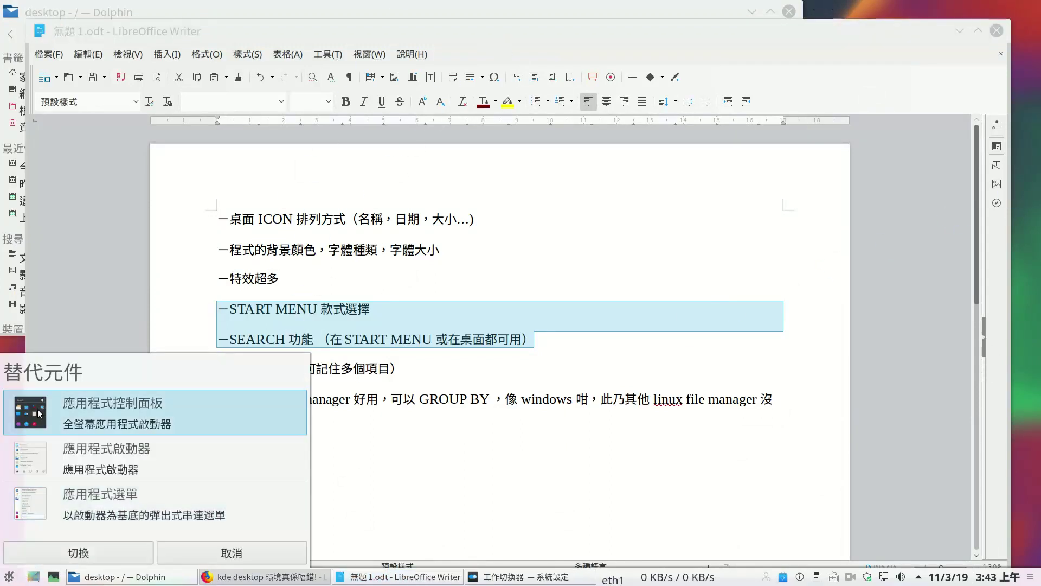
click(62, 553)
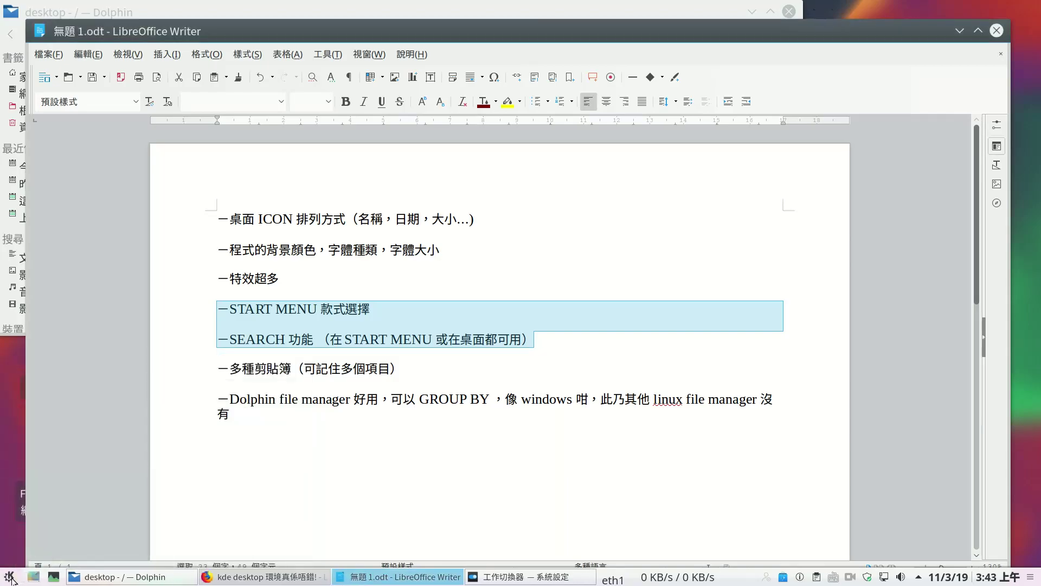
Open the full-screen start menu and look over its 程式開發, 實用工具, 圖形 and 多媒體 application categories
click(11, 577)
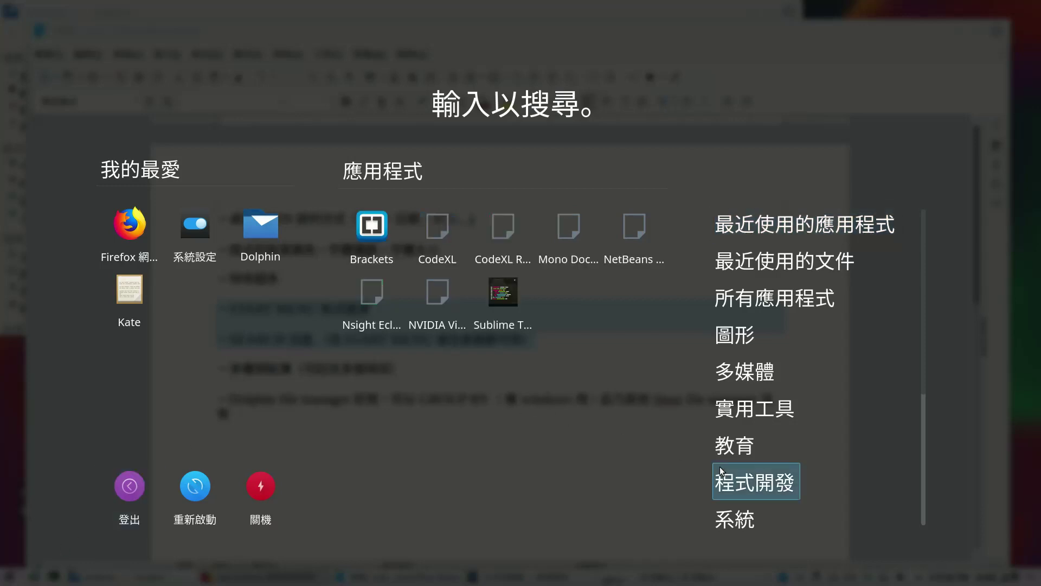
mouse_move(732, 418)
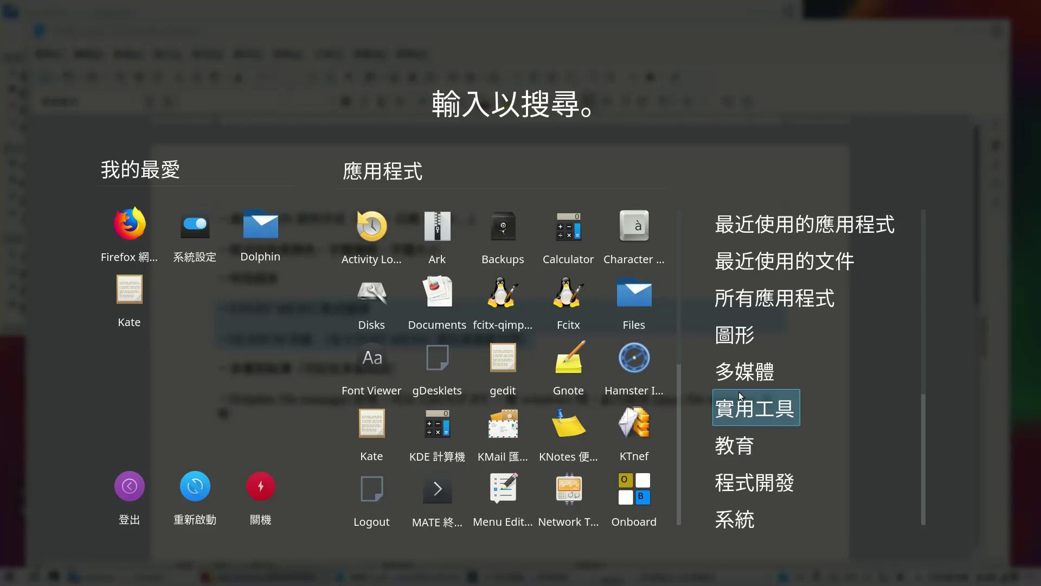
mouse_move(740, 341)
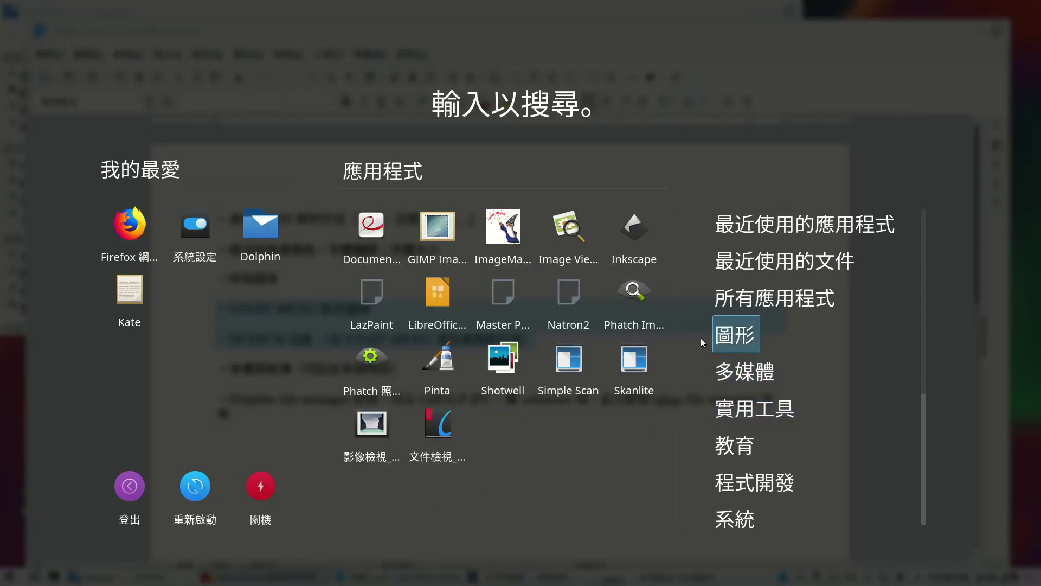
mouse_move(744, 287)
mouse_move(743, 371)
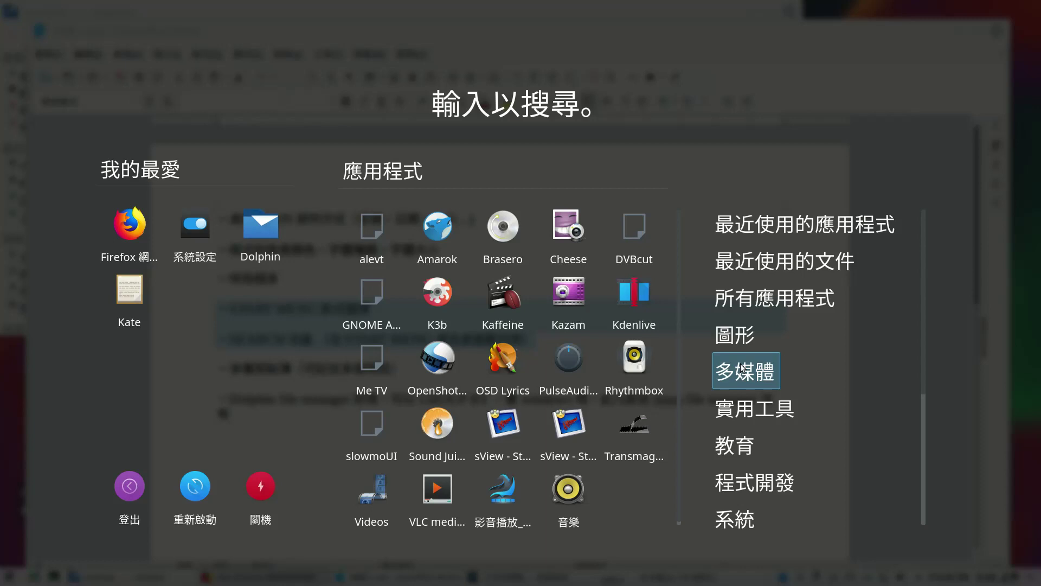
Search the start menu for vlc, launch VLC media player and dismiss its privacy and network policy dialog
text(vlc)
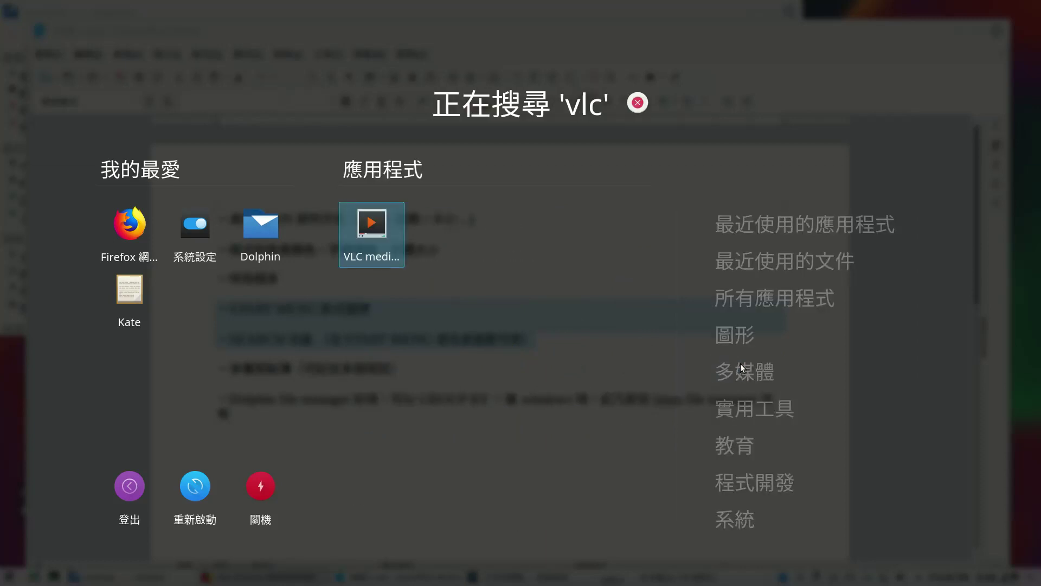
click(383, 236)
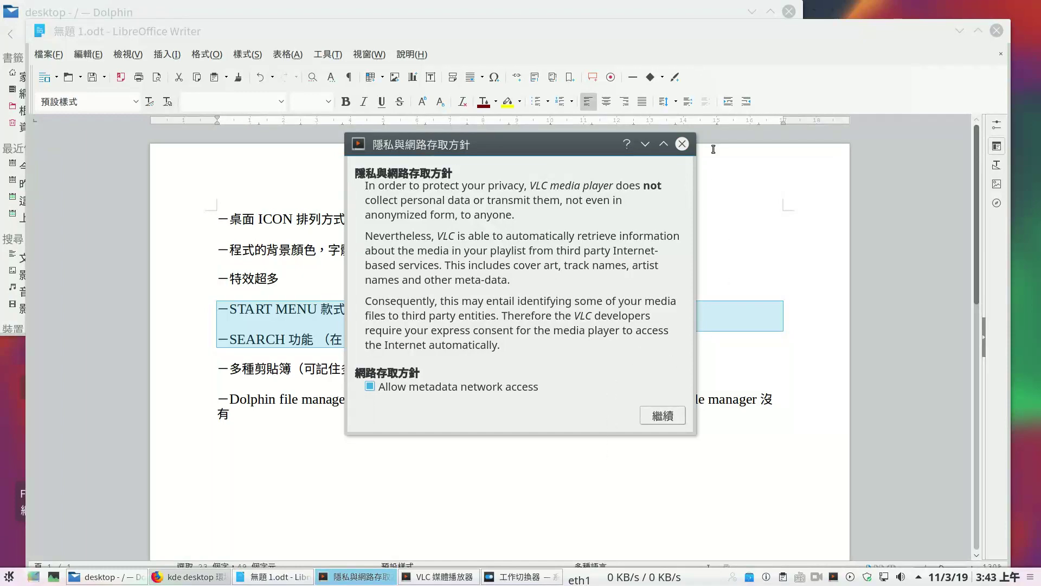
click(681, 146)
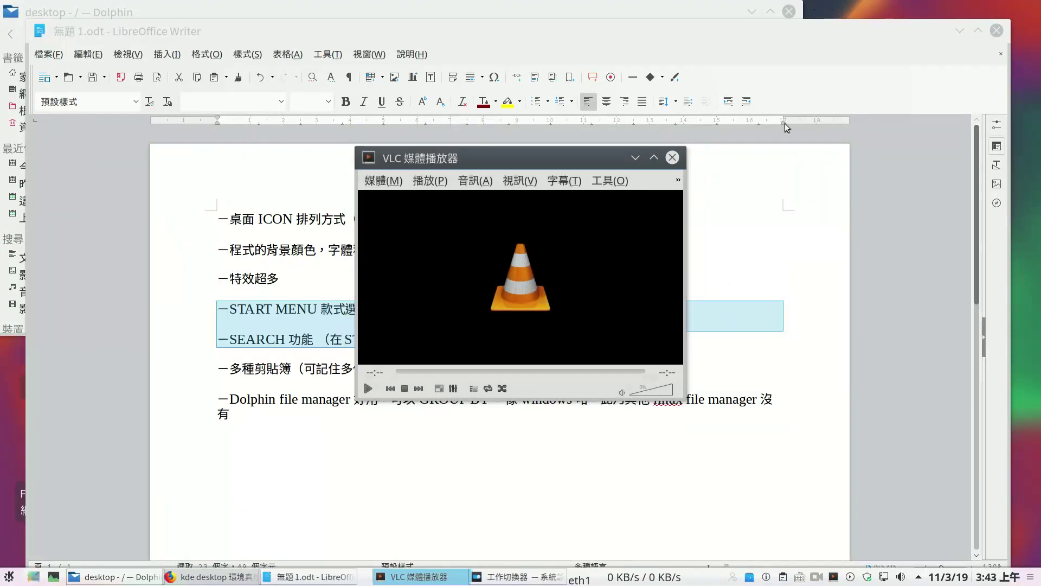
Minimize the Writer window, maximize and restore the VLC window, and enlarge and reposition it on the desktop
click(959, 32)
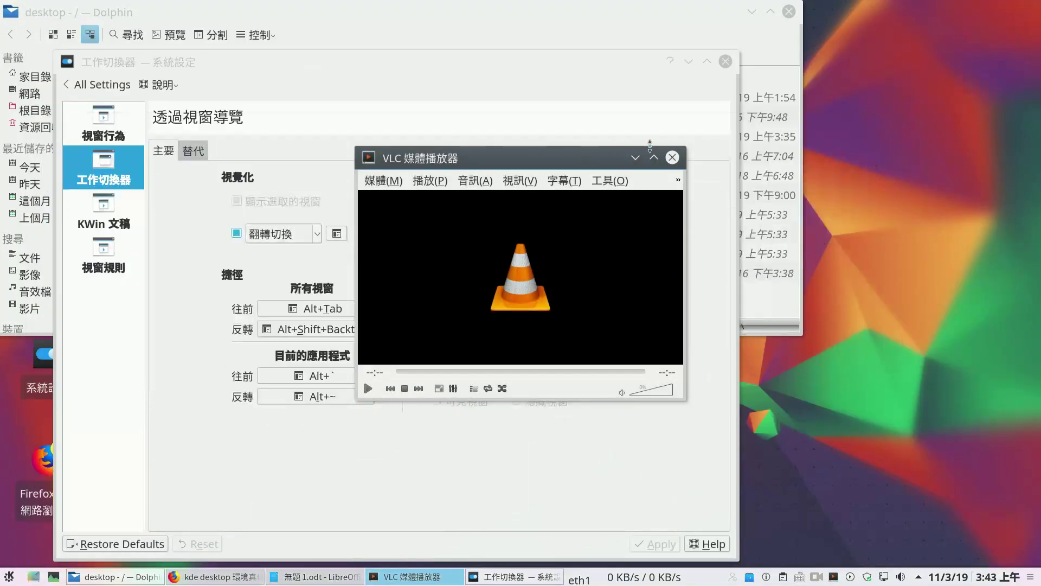
click(654, 158)
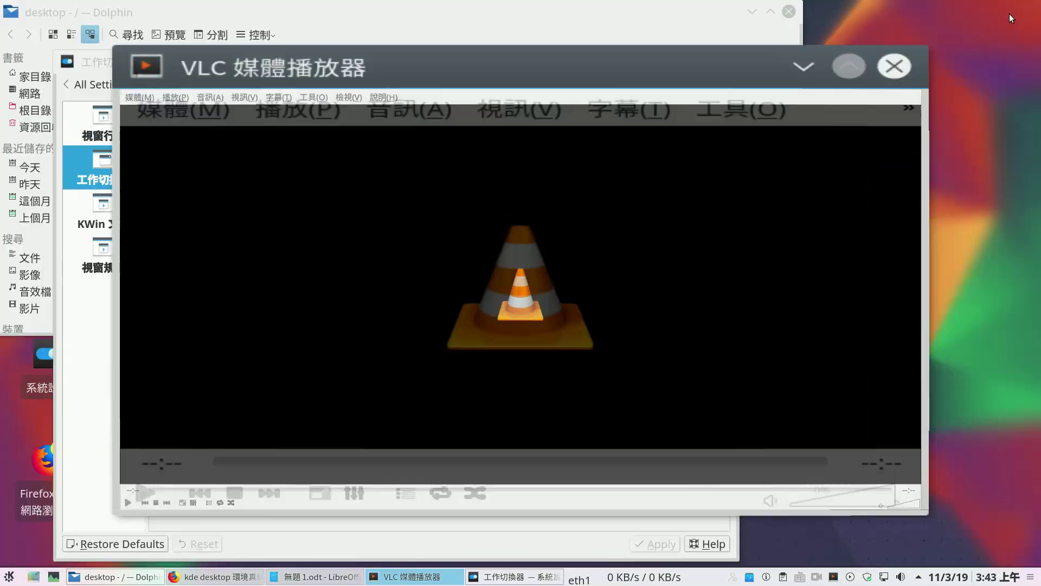
click(1011, 11)
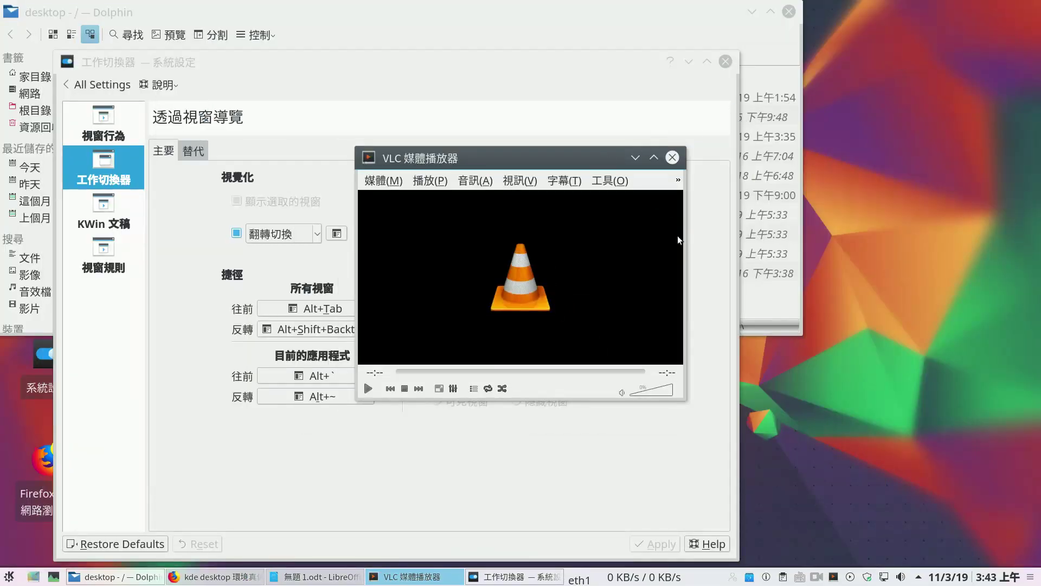
drag(683, 400, 869, 523)
drag(636, 156, 402, 126)
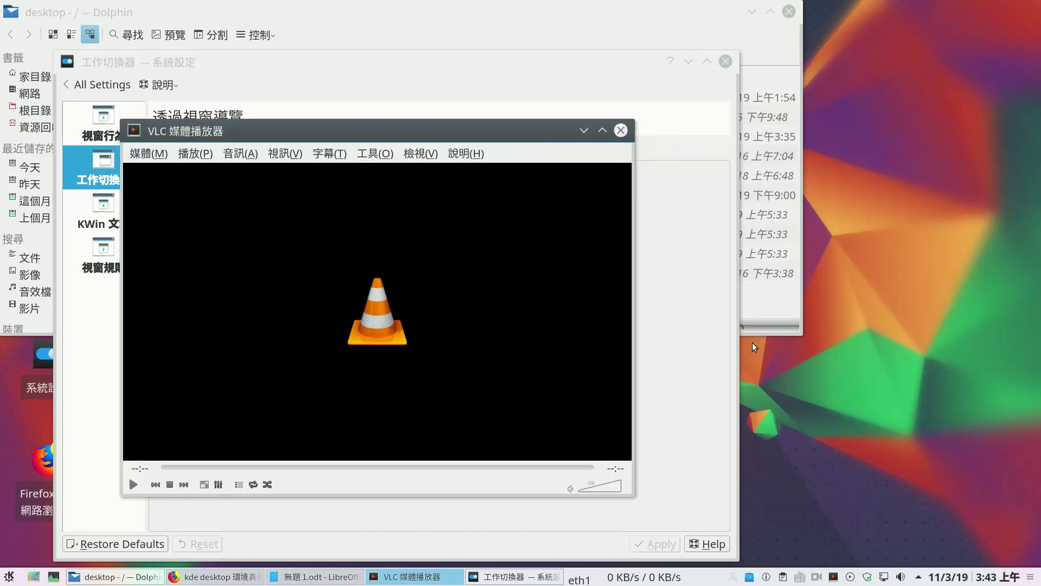
right_click(819, 577)
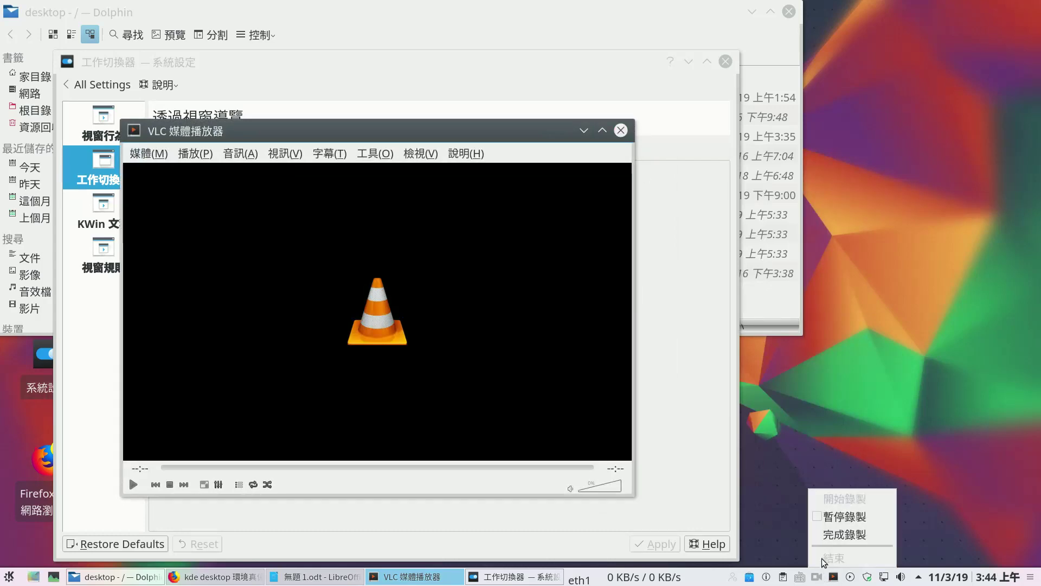
click(831, 533)
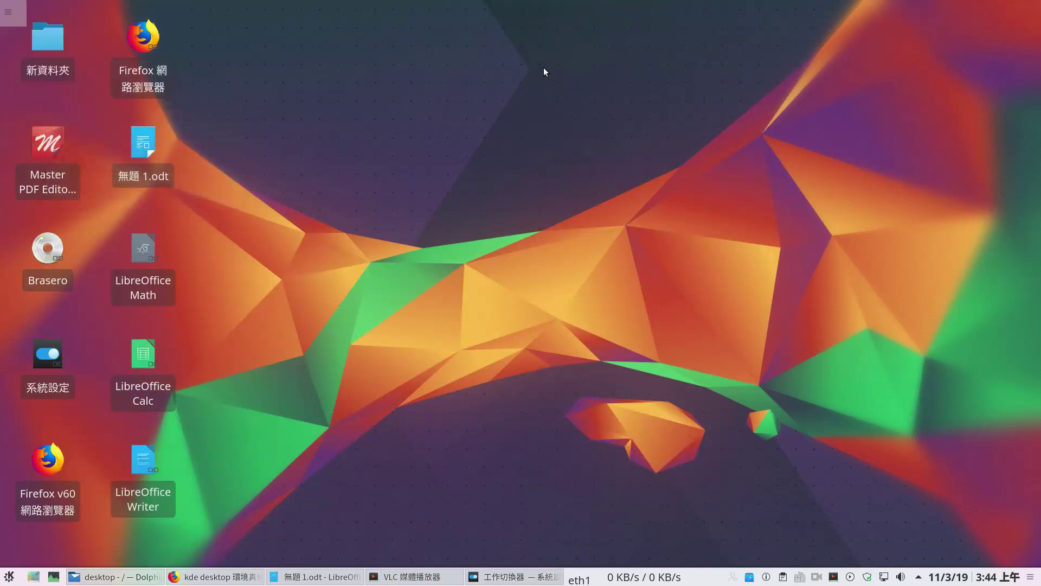
Launch Master PDF Editor 3 through a desktop search for pdf, and close it without downloading the new version
key(alt+space)
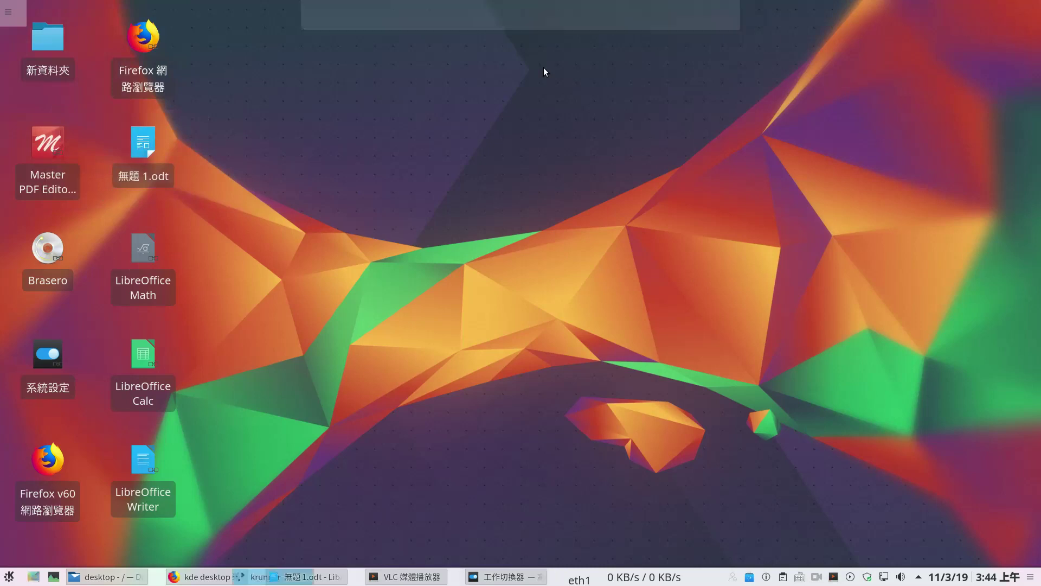
text(pdf)
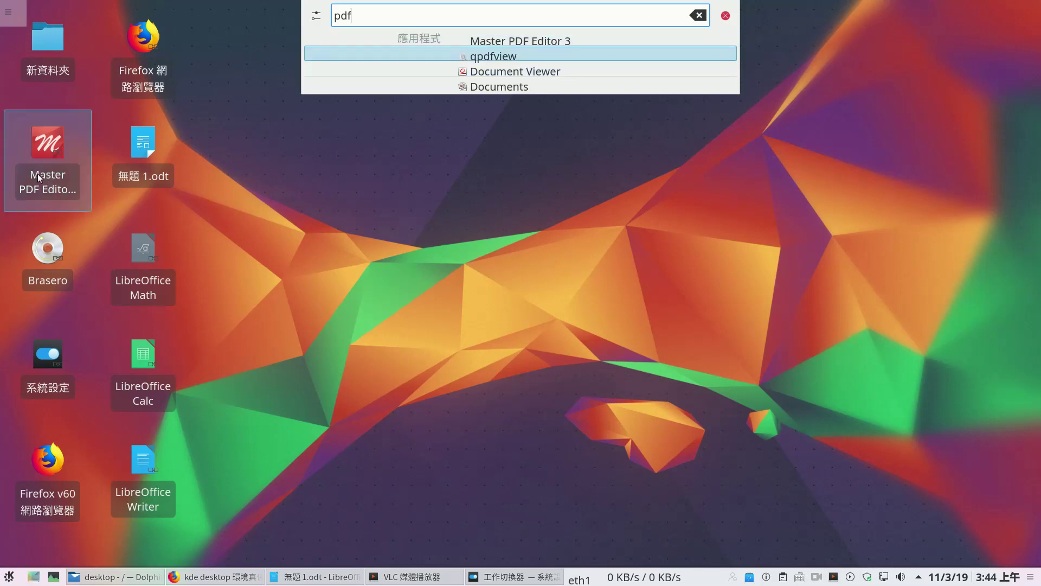
click(538, 45)
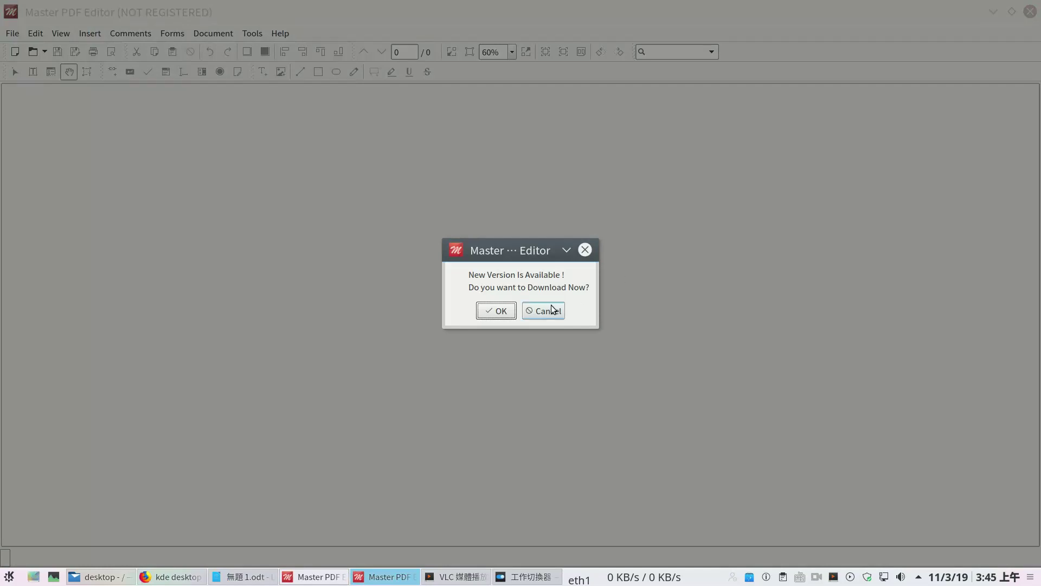
click(547, 310)
click(1030, 11)
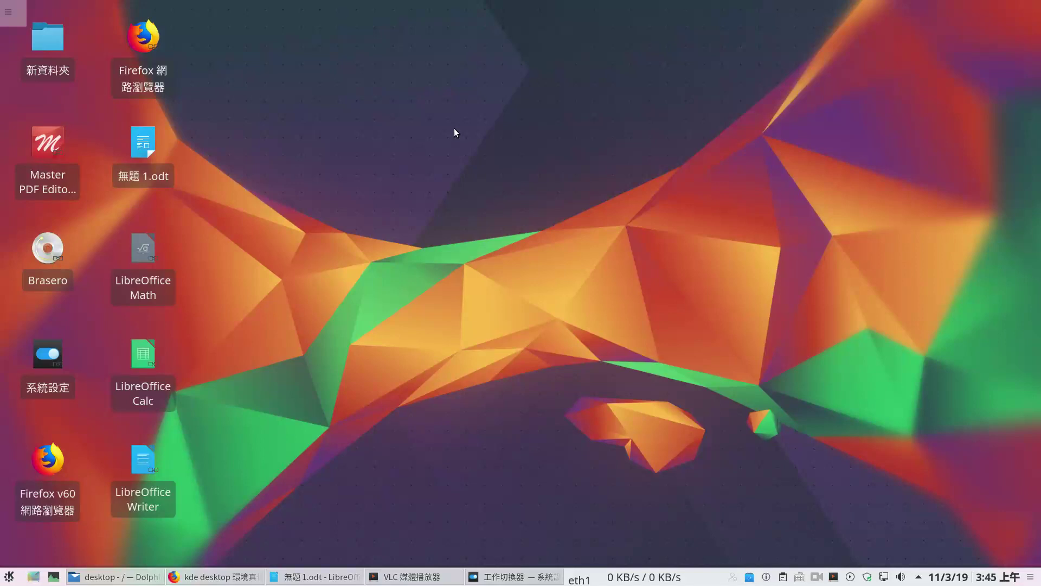
Search for bras from the desktop and compare the match with the Brasero icon on the desktop
key(alt+F2)
text(bras)
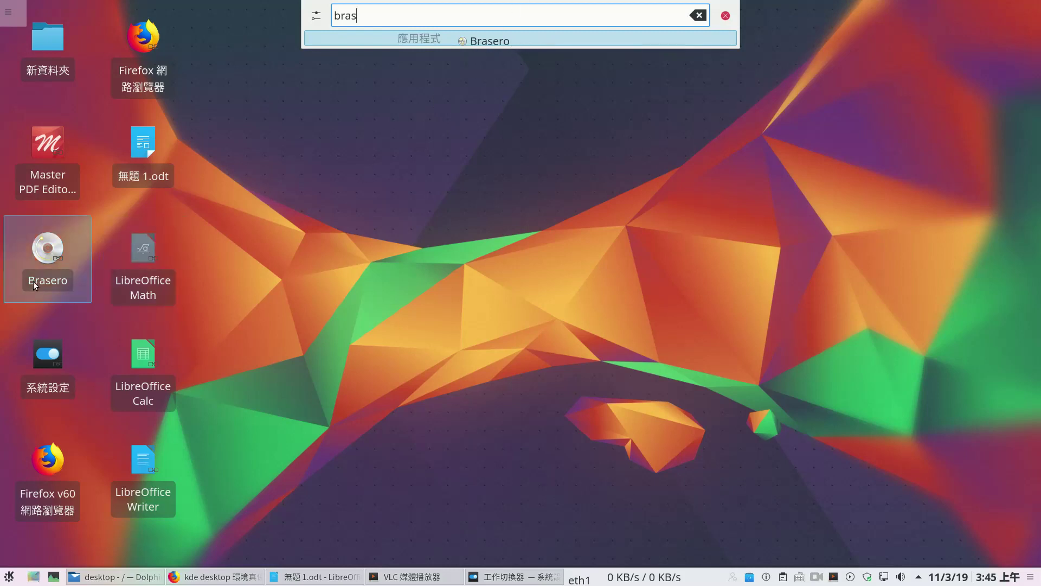
mouse_move(41, 280)
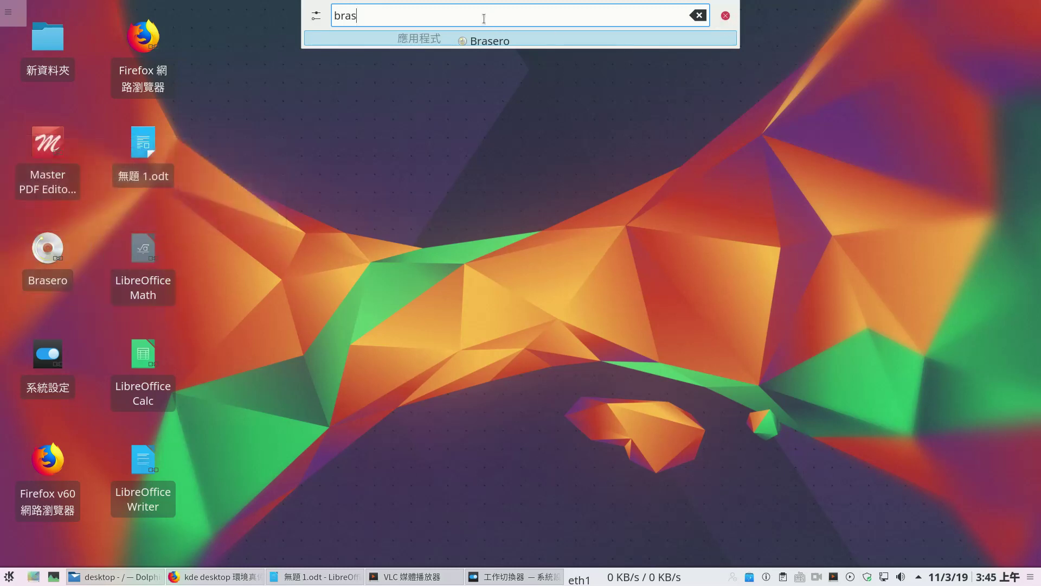
Replace the desktop search text with calc and launch LibreOffice Calc from the matches
key(ctrl+a)
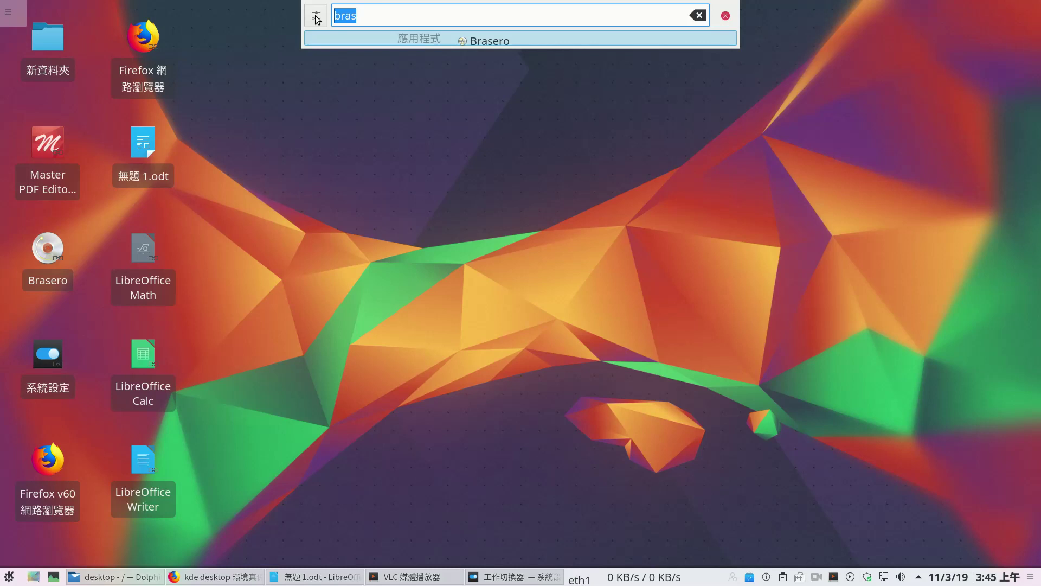
text(calc)
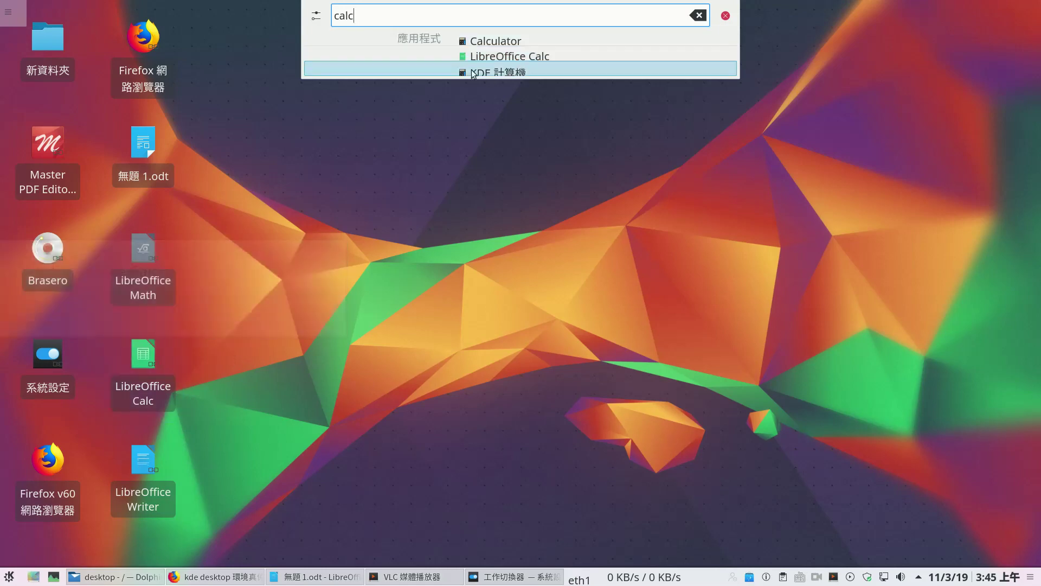
click(487, 57)
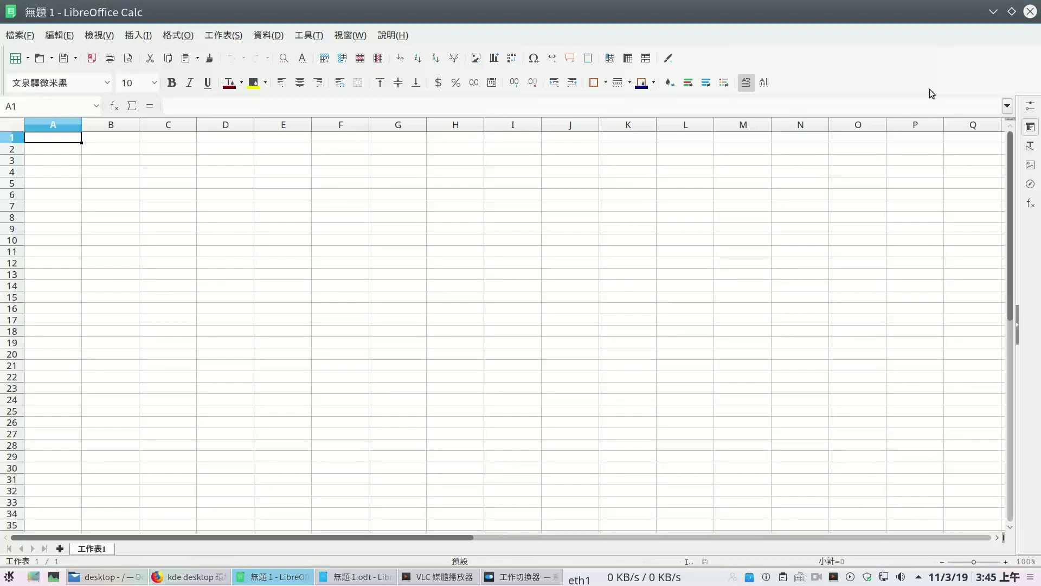
Restore the LibreOffice Calc window to its smaller size, maximize it again and close it
click(1012, 13)
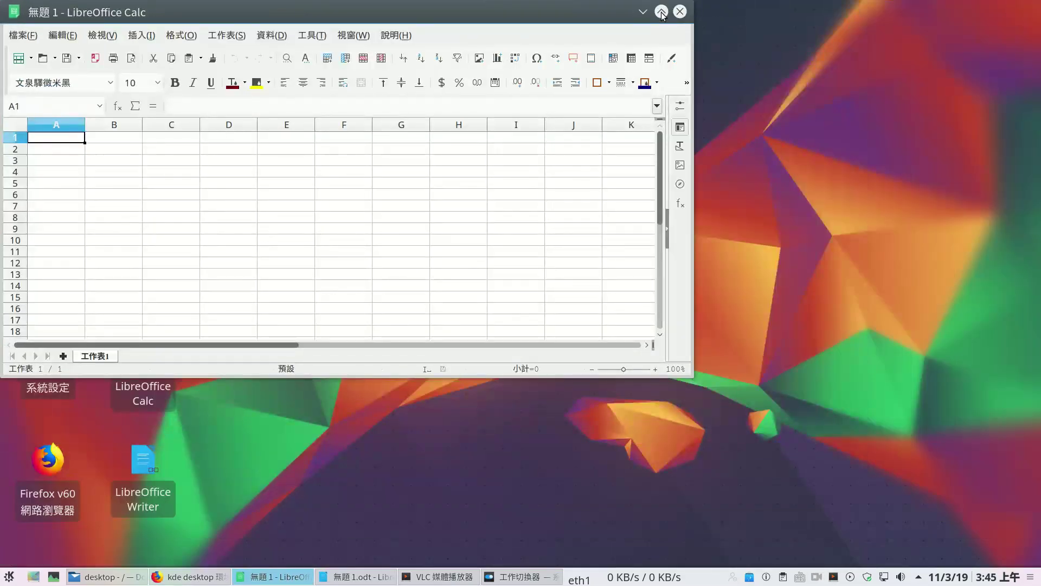
click(662, 12)
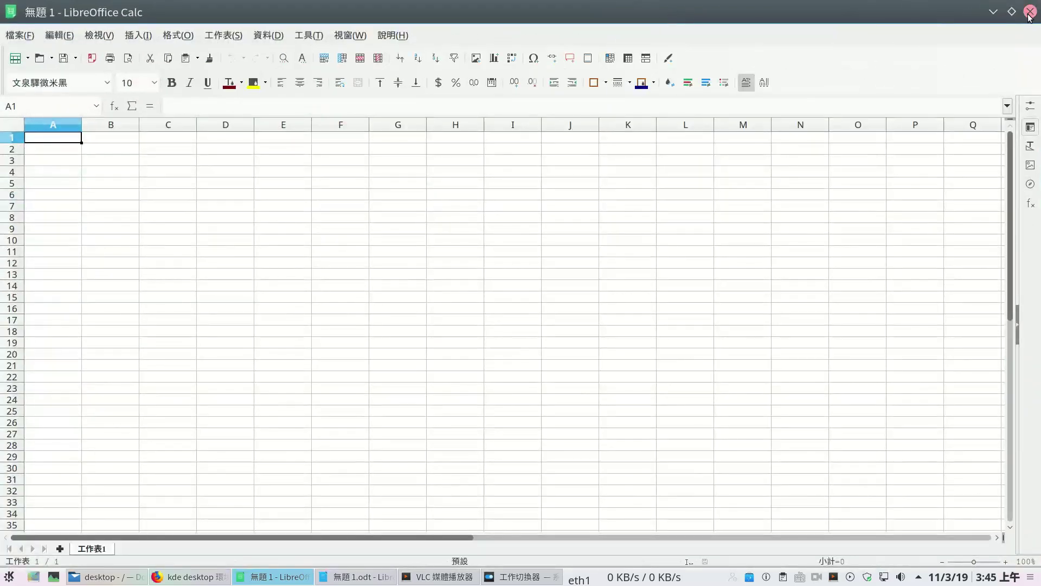
click(1029, 13)
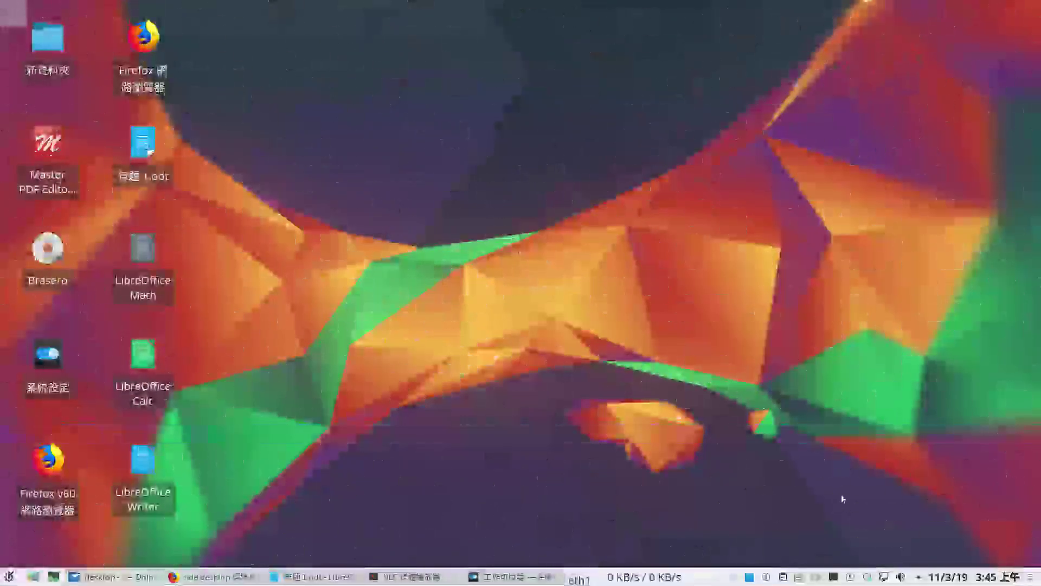
right_click(833, 576)
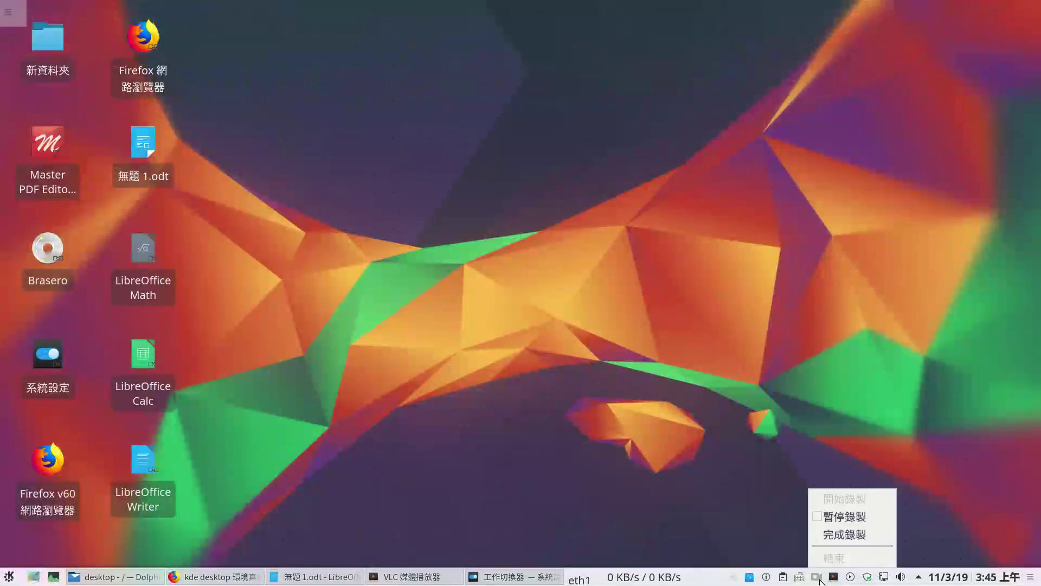
click(839, 542)
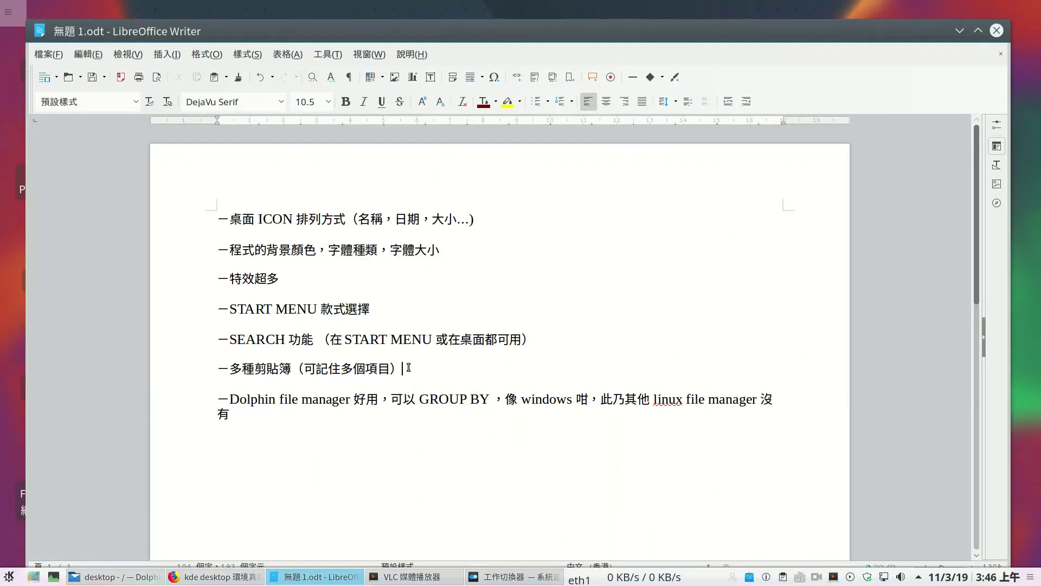
Highlight the line －多種剪貼簿（可記住多個項目） in the Writer document and view the desktop's clipboard history
drag(408, 368, 194, 365)
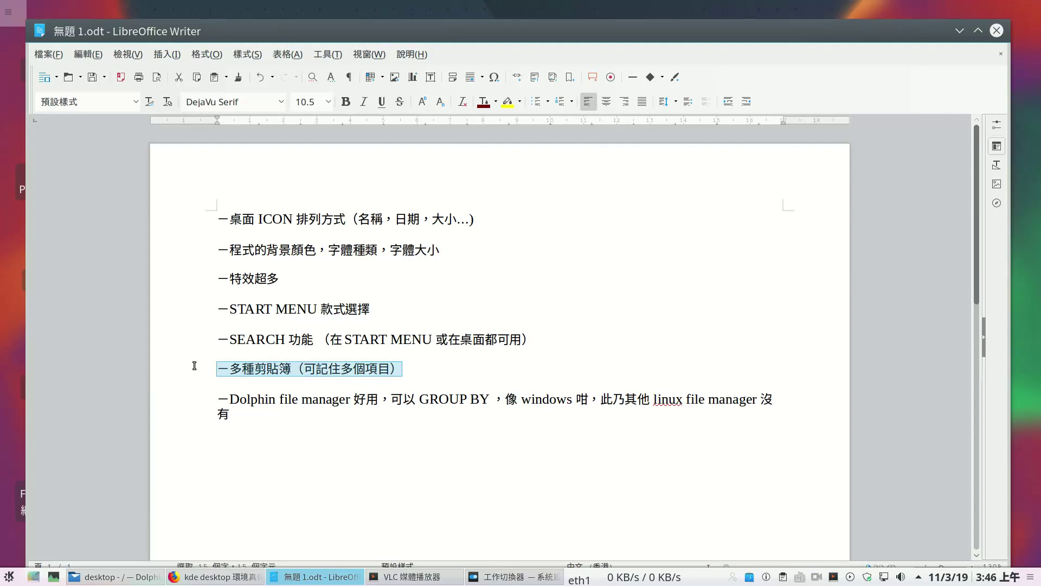
click(783, 578)
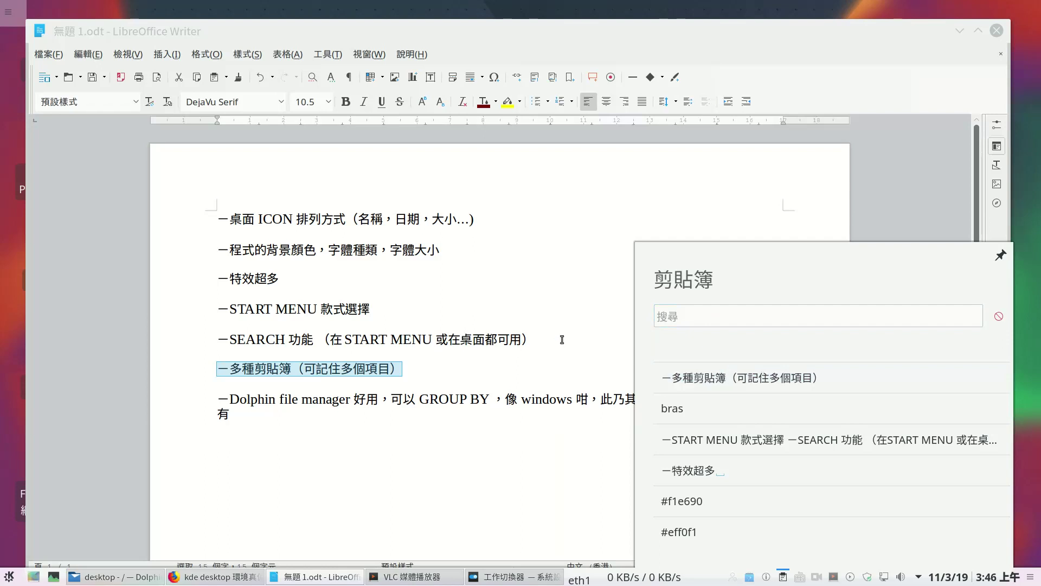
Select NU 款式選擇 in the START MENU line, check the clipboard history for it and dismiss the history
drag(373, 307, 297, 310)
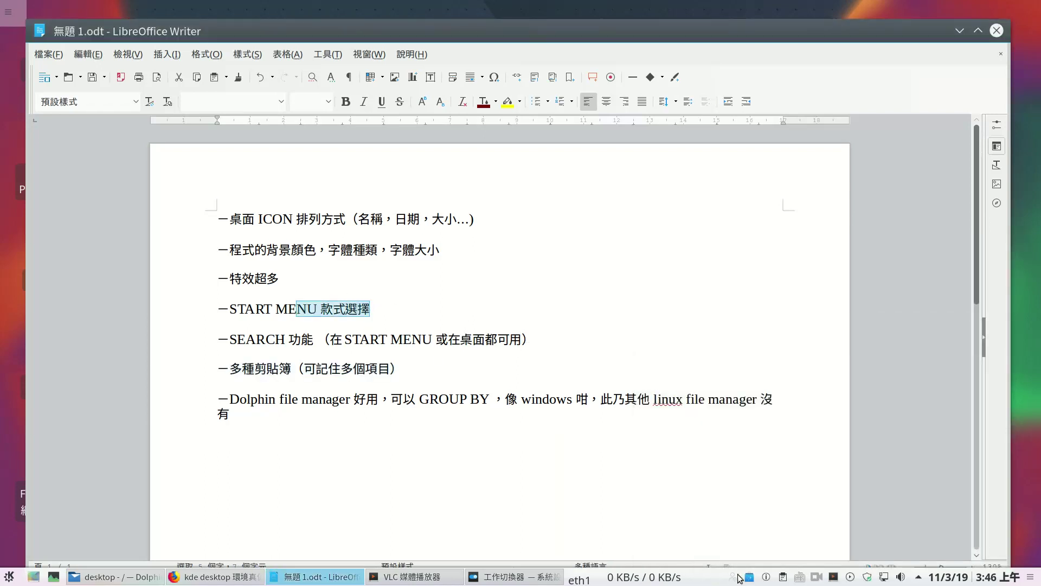
click(783, 578)
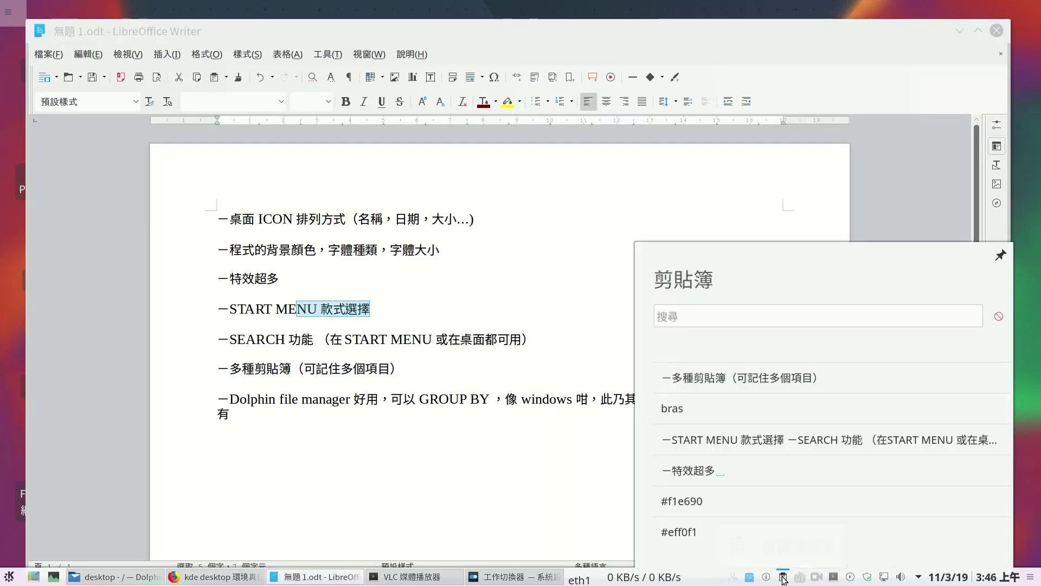
click(784, 579)
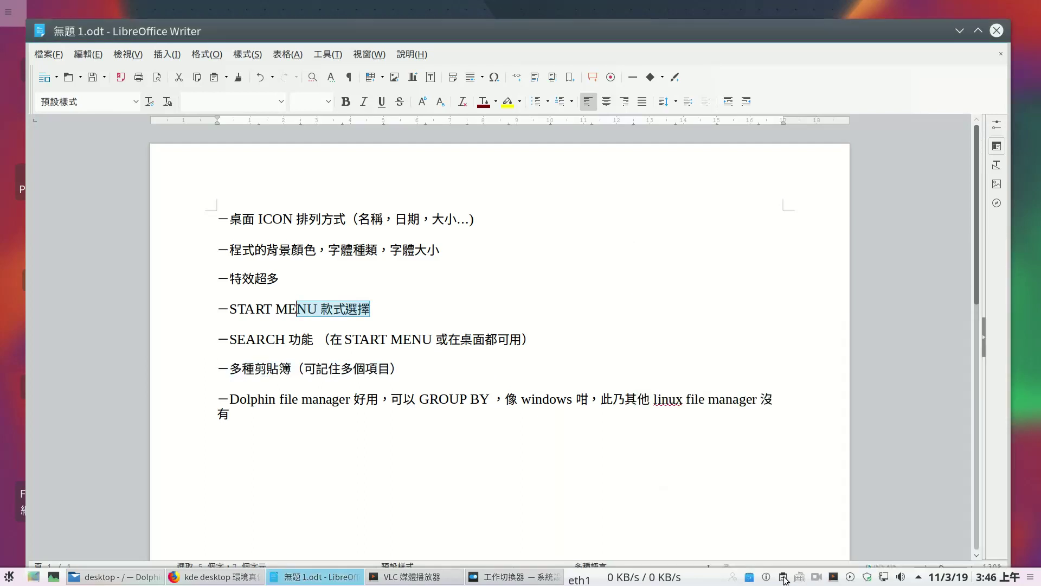
Copy the selected text NU 款式選擇 and check its entry in the clipboard history
right_click(351, 308)
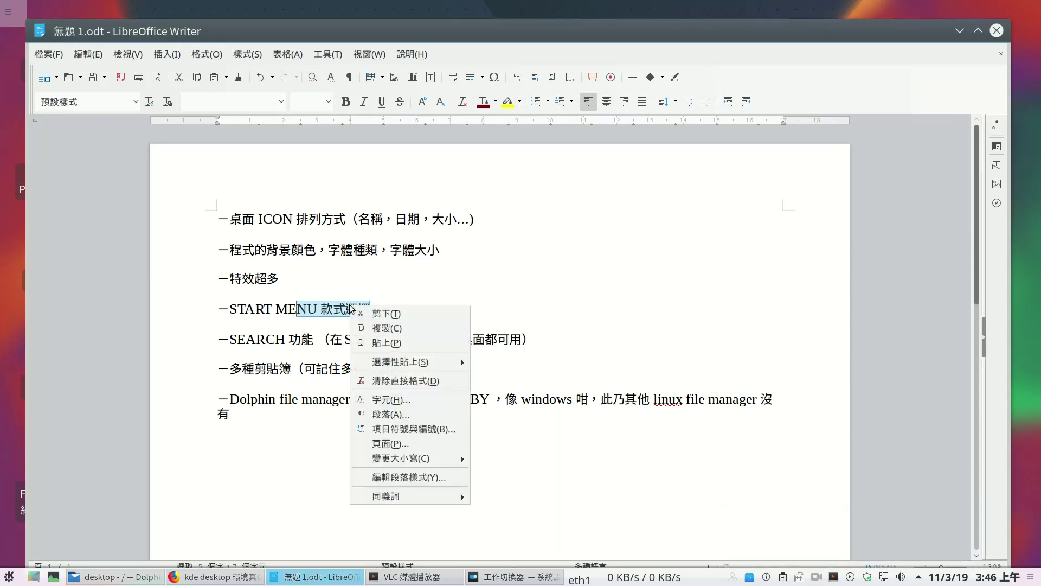
click(369, 328)
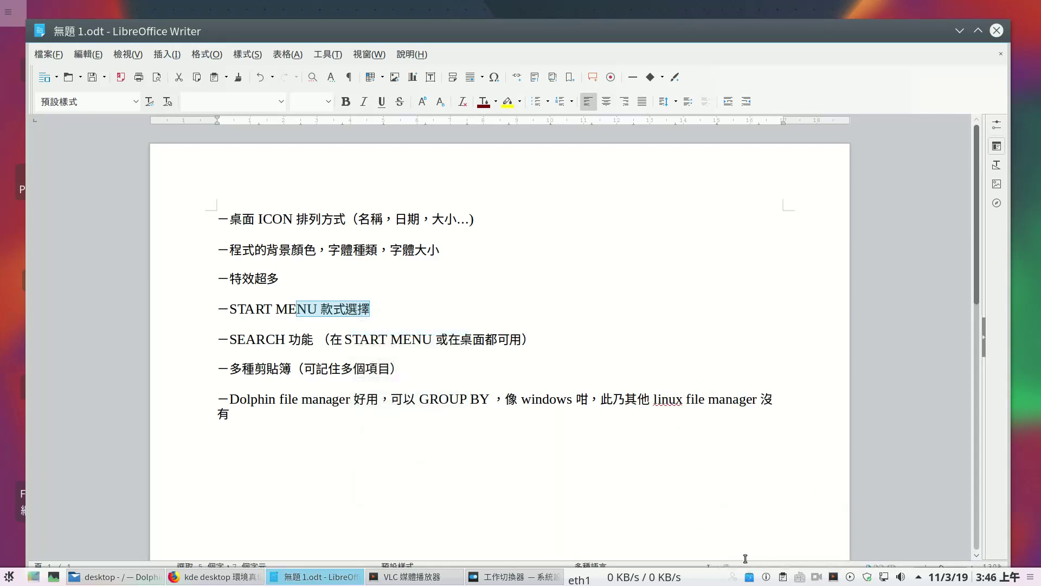
click(785, 577)
mouse_move(719, 348)
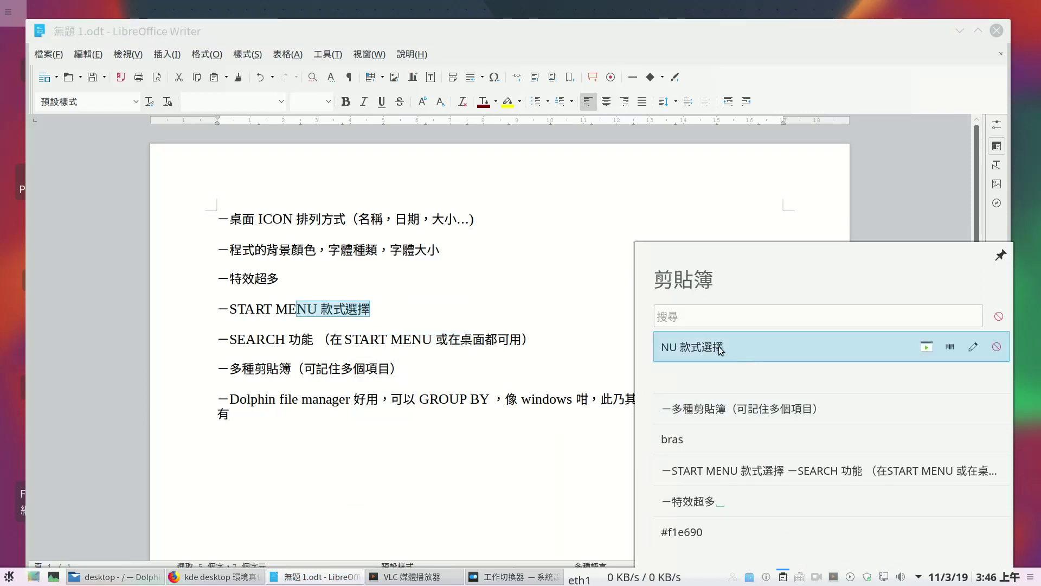
Dismiss the clipboard history and launch gedit by searching for it in the start menu
click(512, 453)
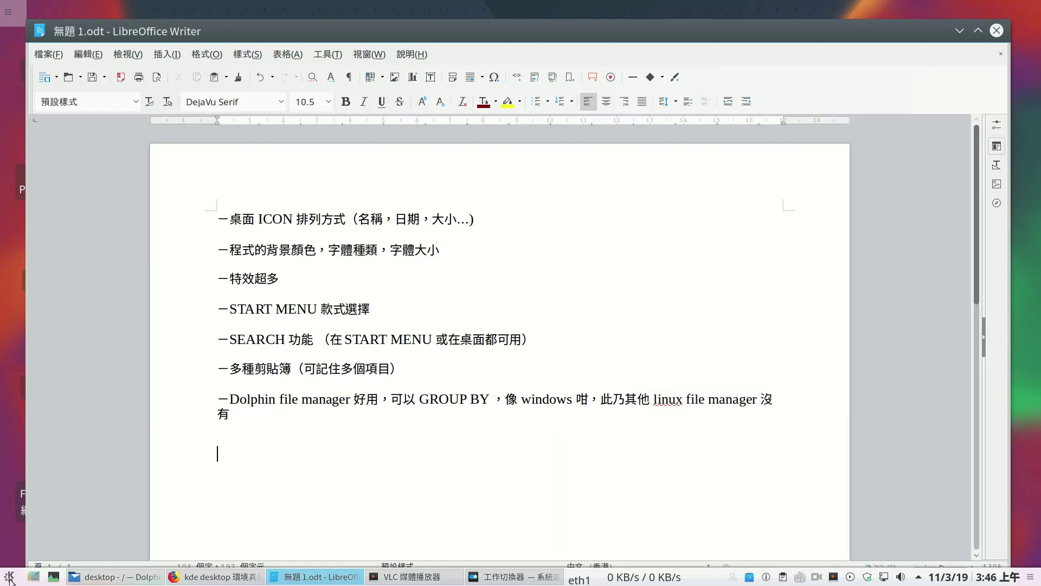
click(10, 578)
text(gedit)
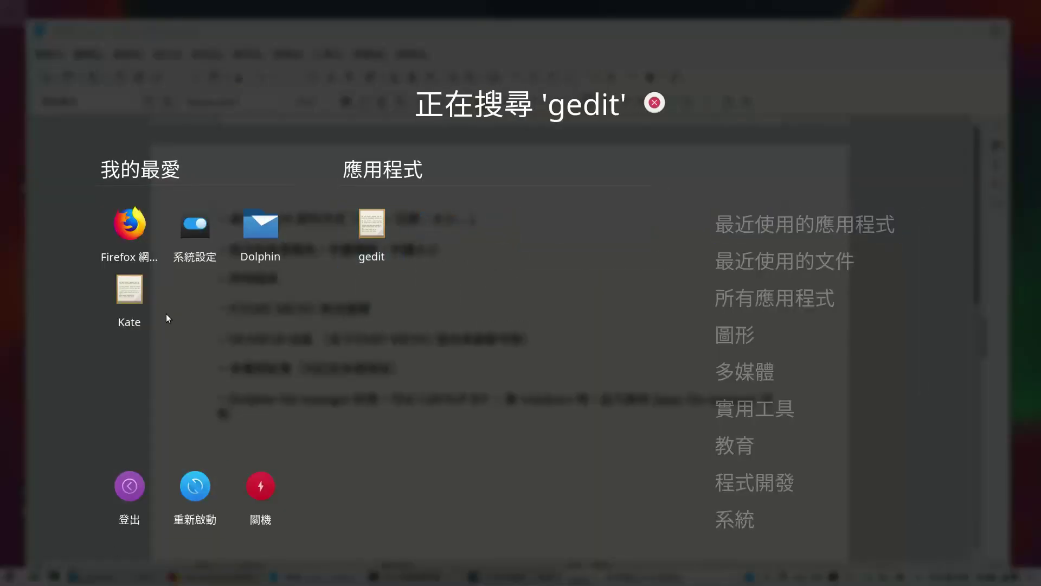
click(356, 240)
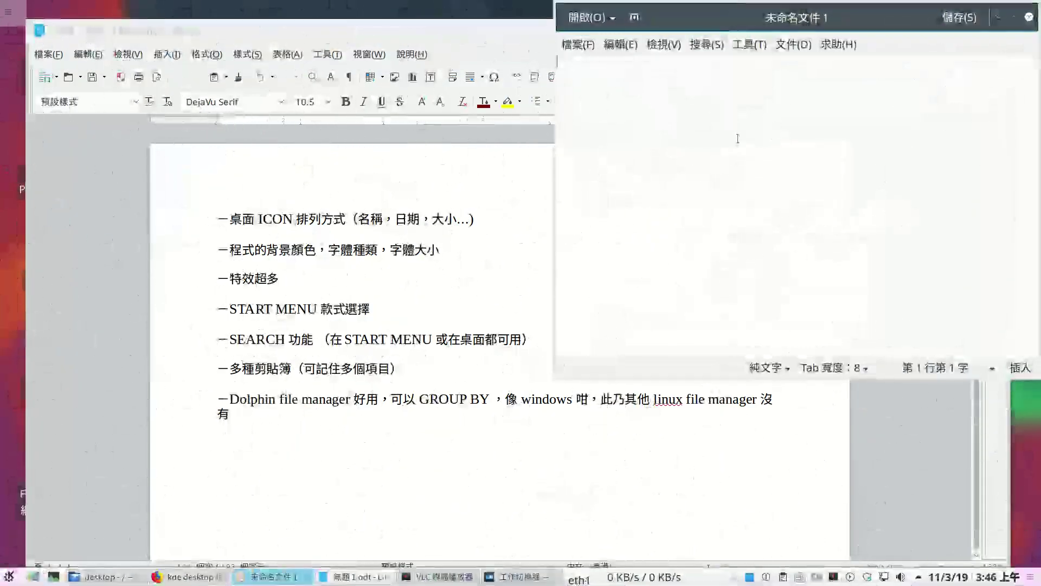
Enter the text "Hello , how are you guys!?" in the blank gedit document
key(Return)
key(BackSpace)
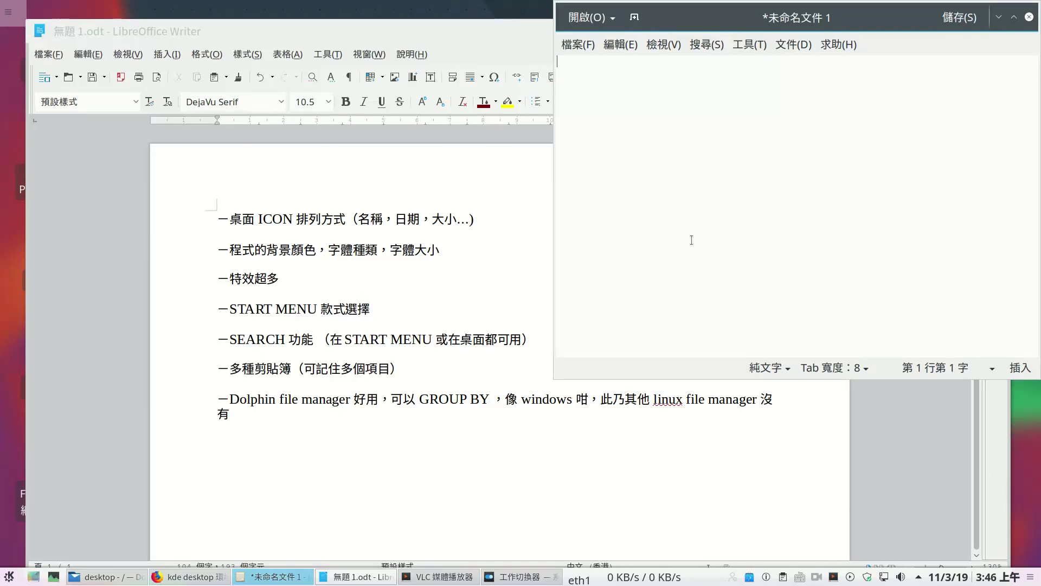
text(Hello , how ar)
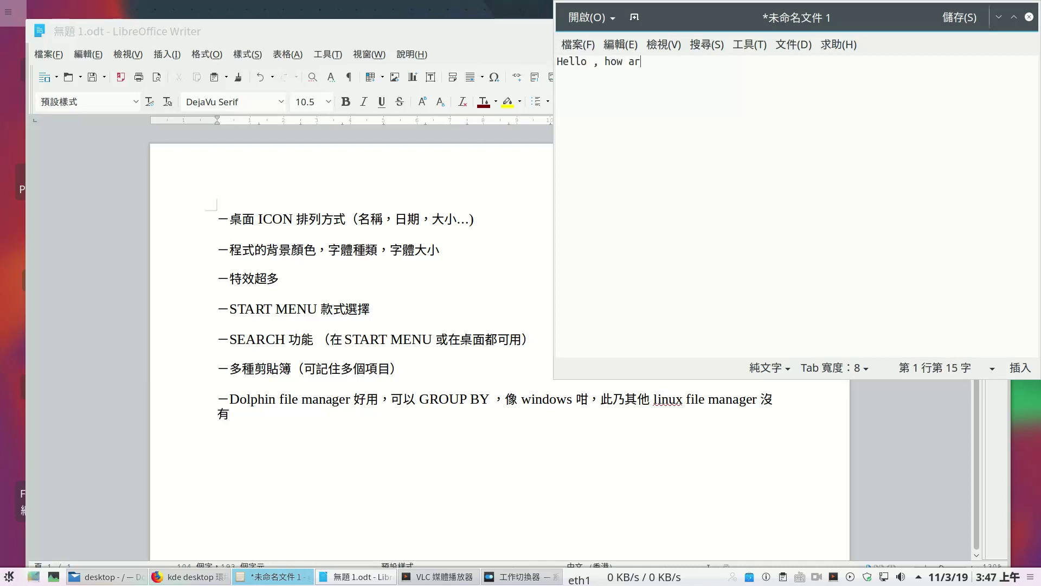
text(e you guys!?)
Select all the text in the gedit document, check its entry in the clipboard history and dismiss the history
key(ctrl+a)
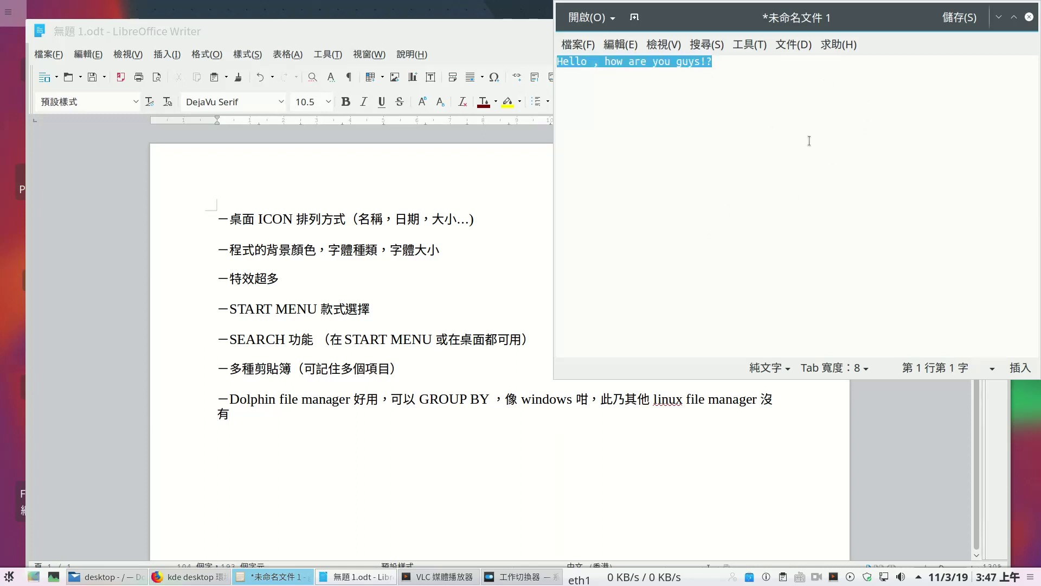
click(783, 576)
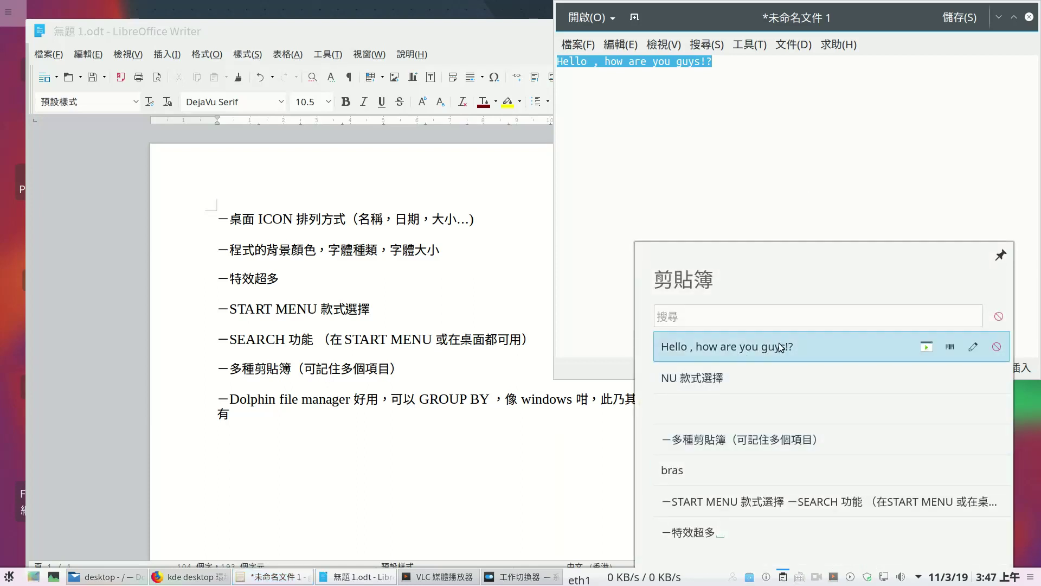
right_click(817, 575)
click(844, 534)
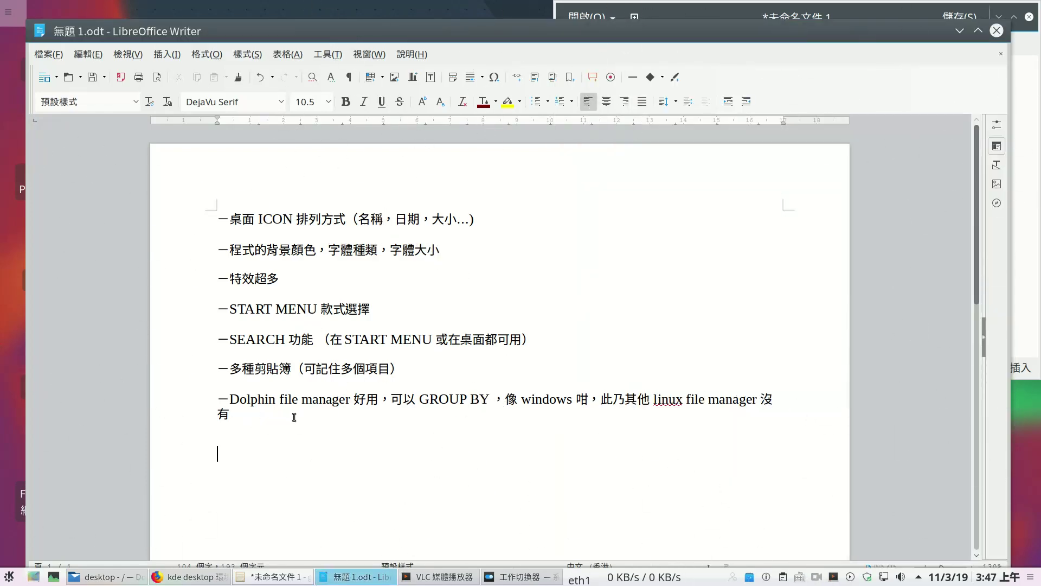
Highlight the Dolphin file manager line in the Writer document, minimize Writer and switch to the Dolphin window
drag(294, 417, 213, 398)
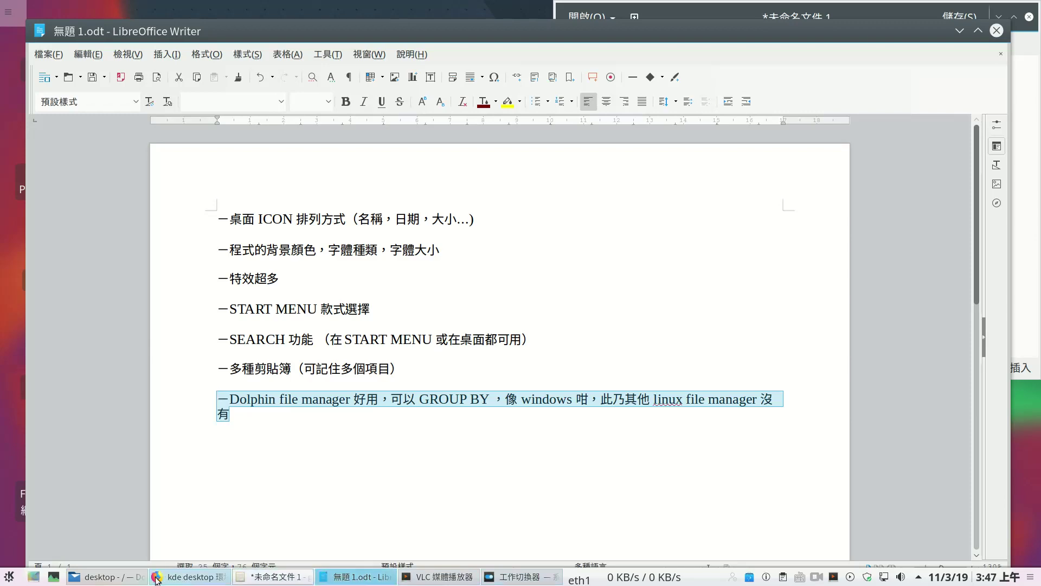
click(959, 31)
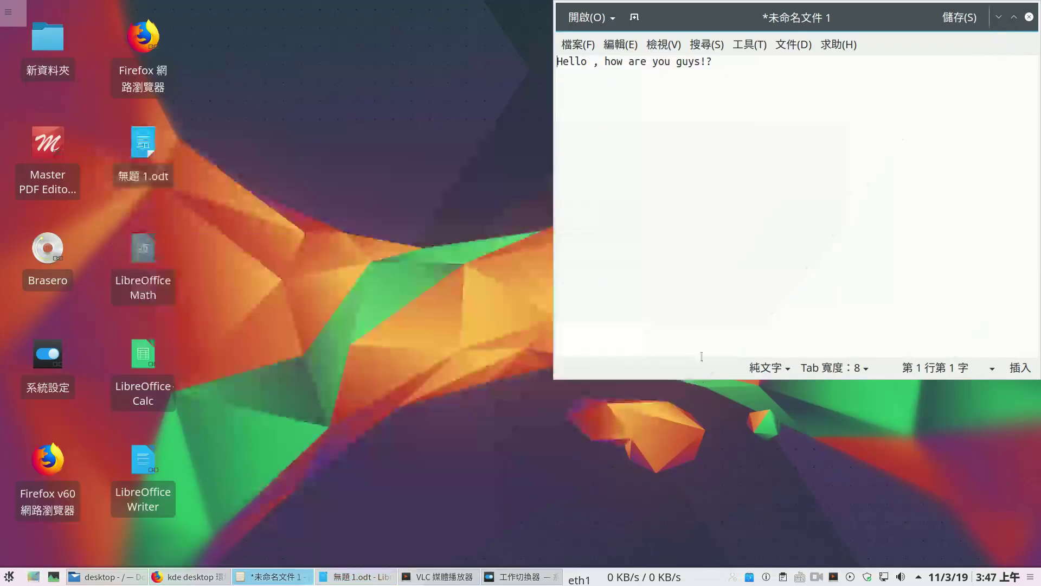
click(106, 577)
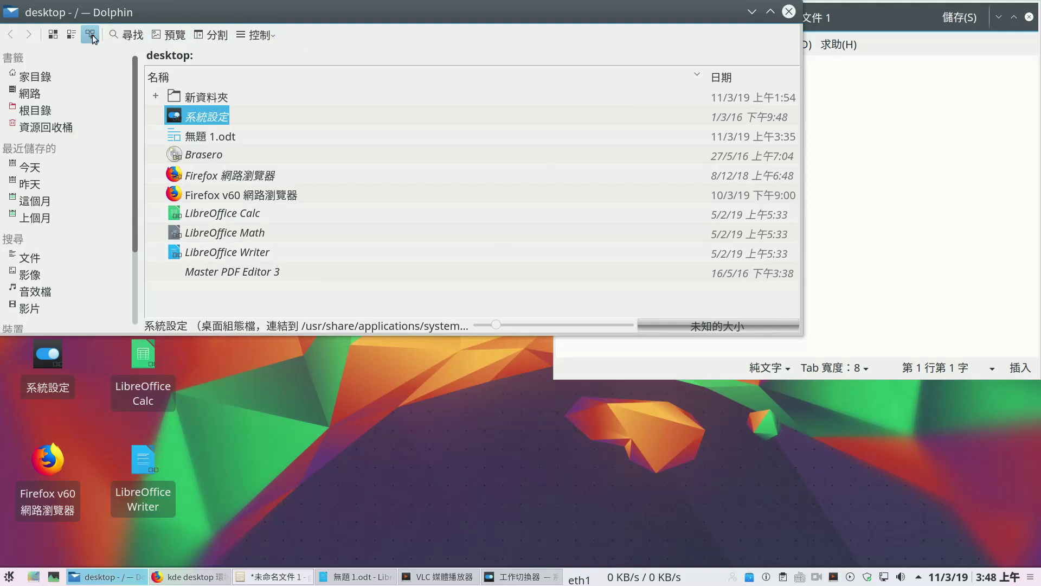
Show the desktop folder's items in groups (以群組顯示) in Dolphin and look through the groups
click(266, 33)
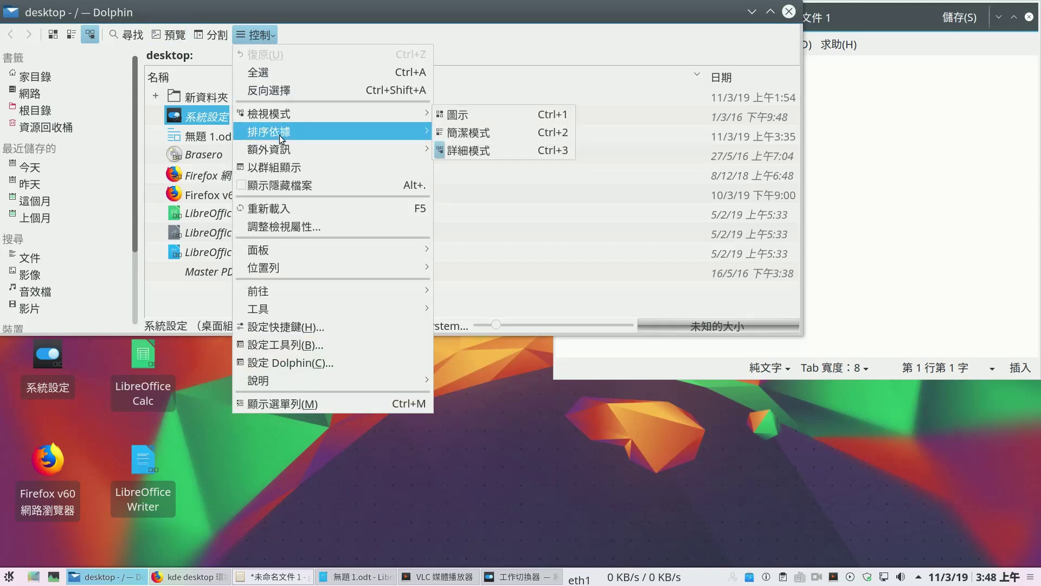
click(282, 168)
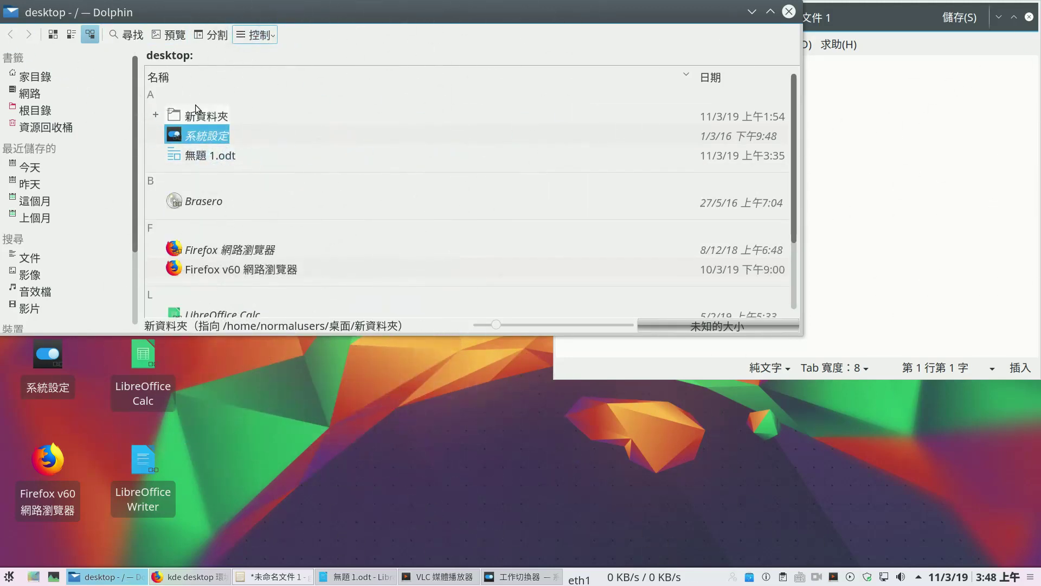
scroll(159, 279, down, 3)
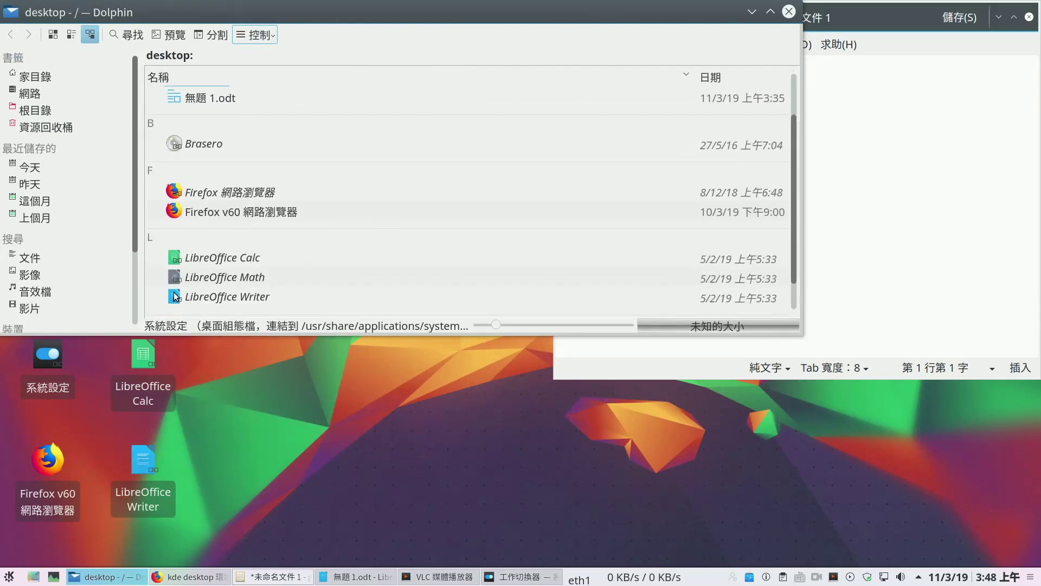
scroll(292, 304, up, 3)
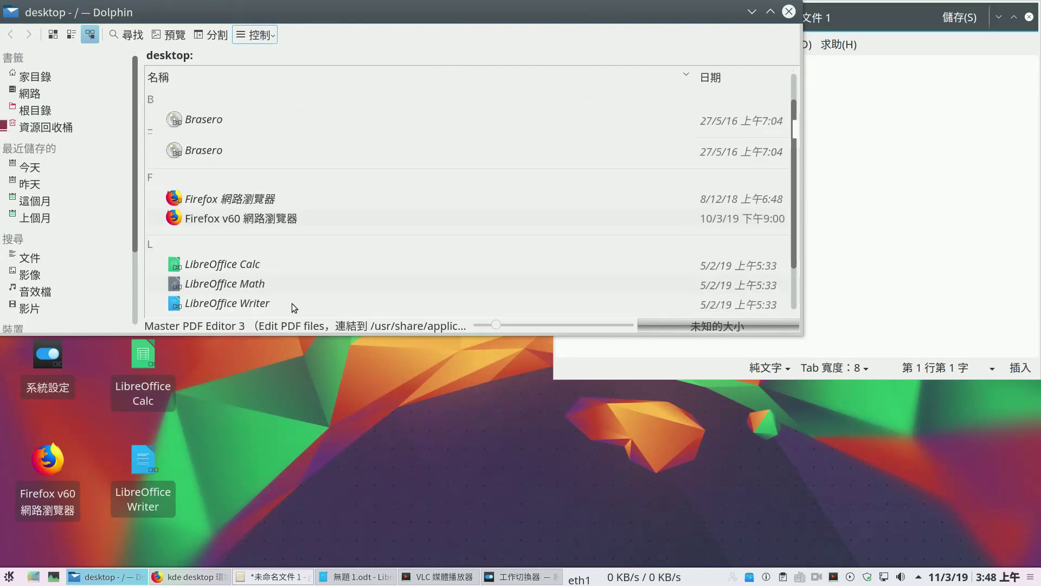
Sort the grouped items by date (日期), look through the date groups and clear the item selection
click(268, 36)
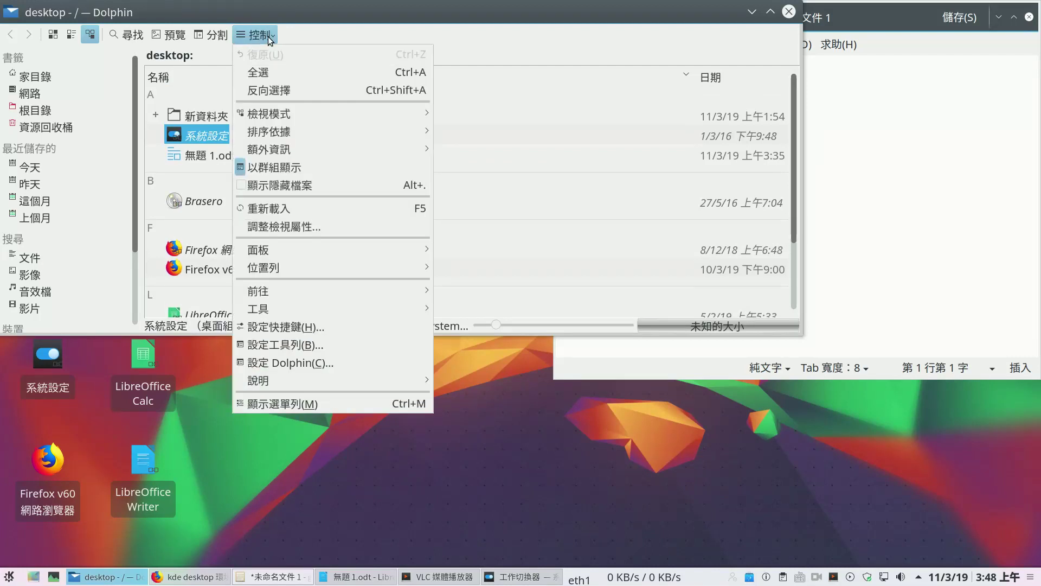
mouse_move(283, 116)
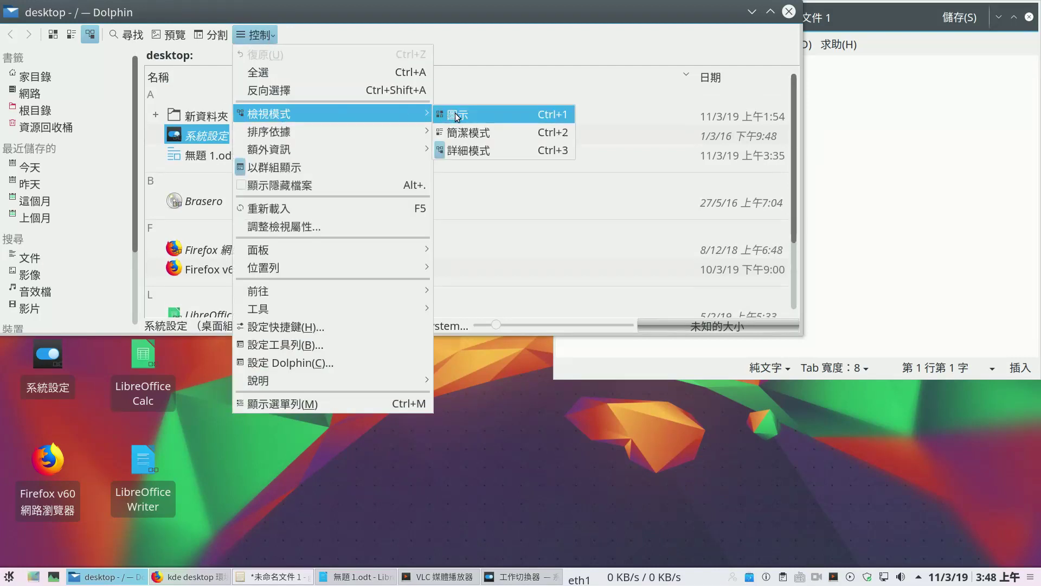
mouse_move(369, 136)
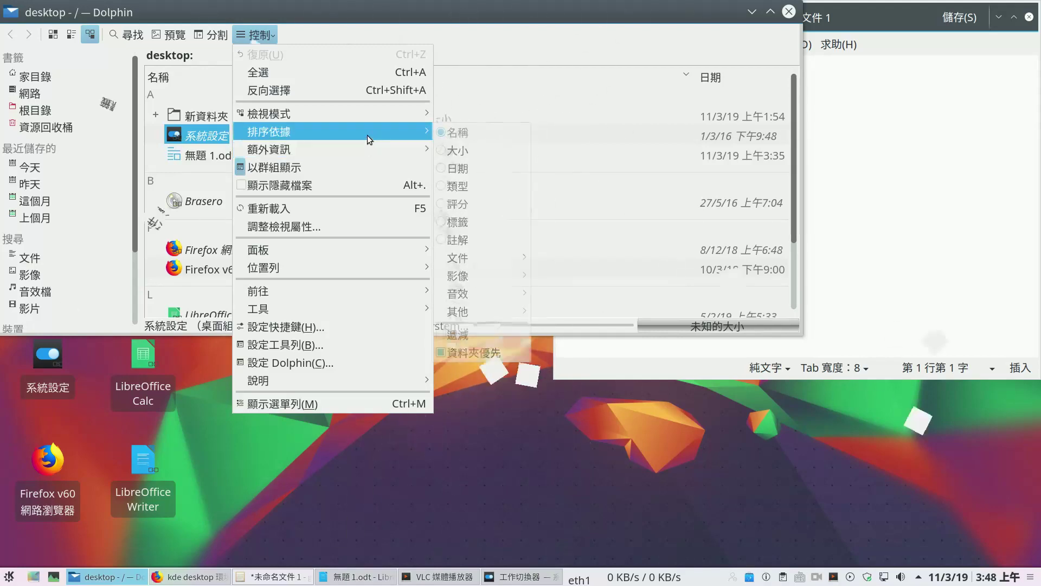
click(477, 165)
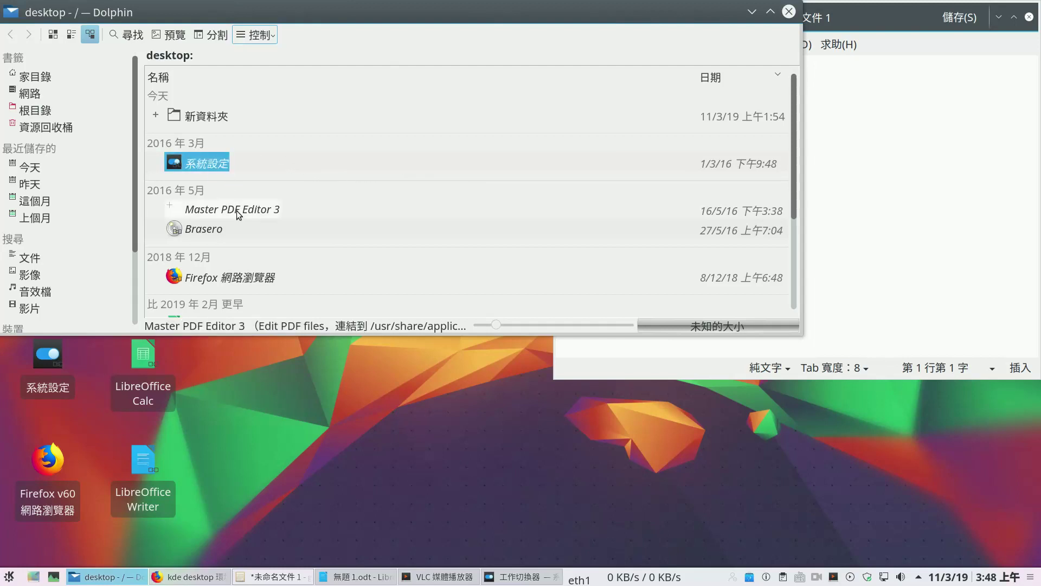
scroll(189, 183, down, 3)
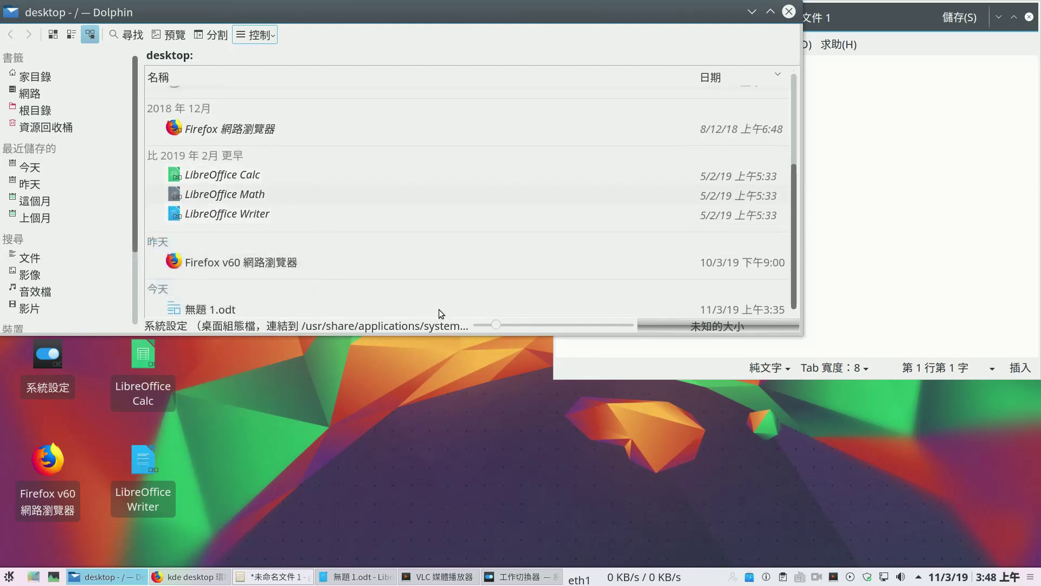
scroll(502, 291, up, 3)
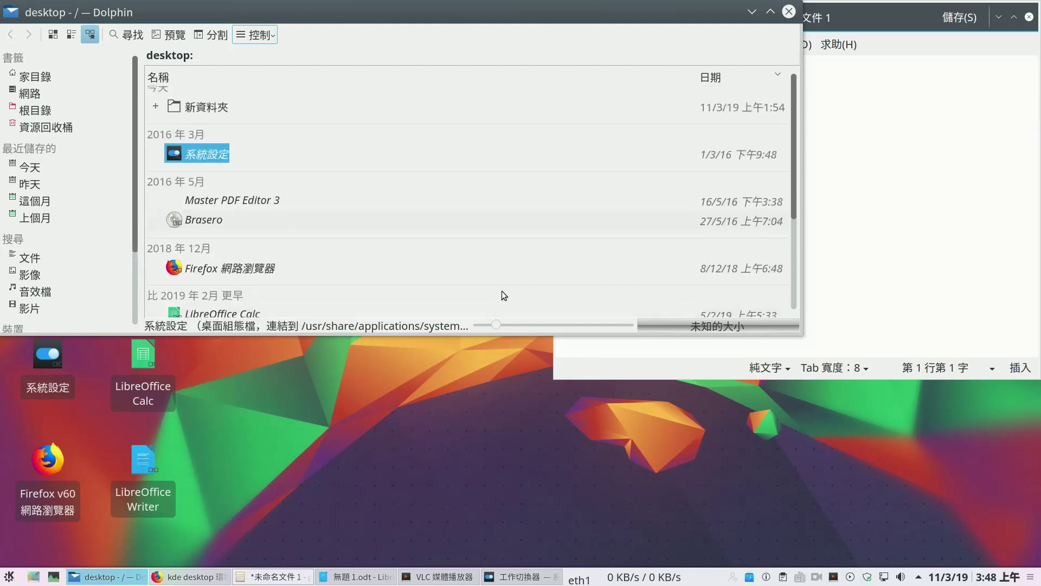
drag(332, 96, 660, 84)
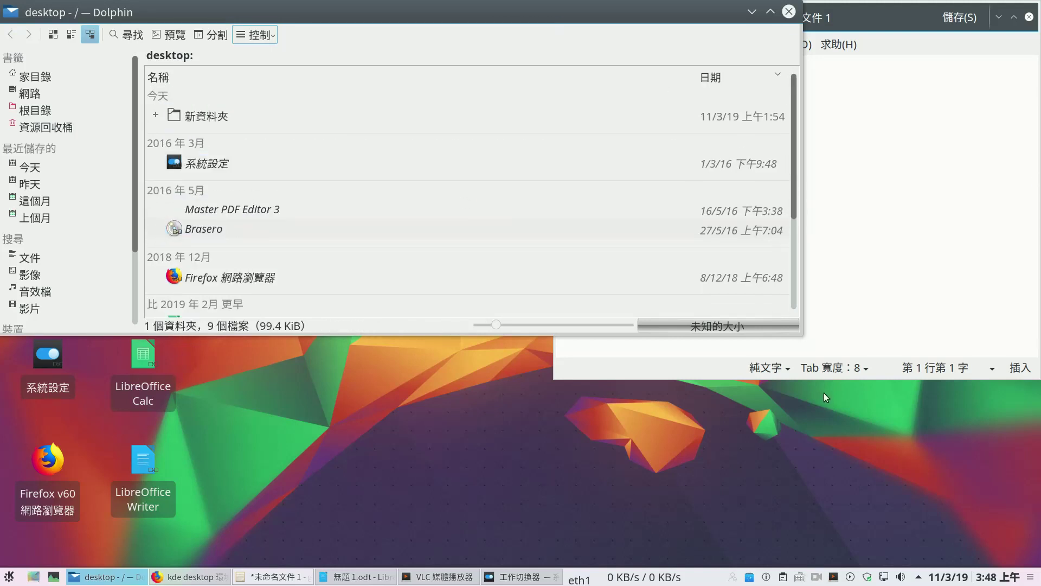